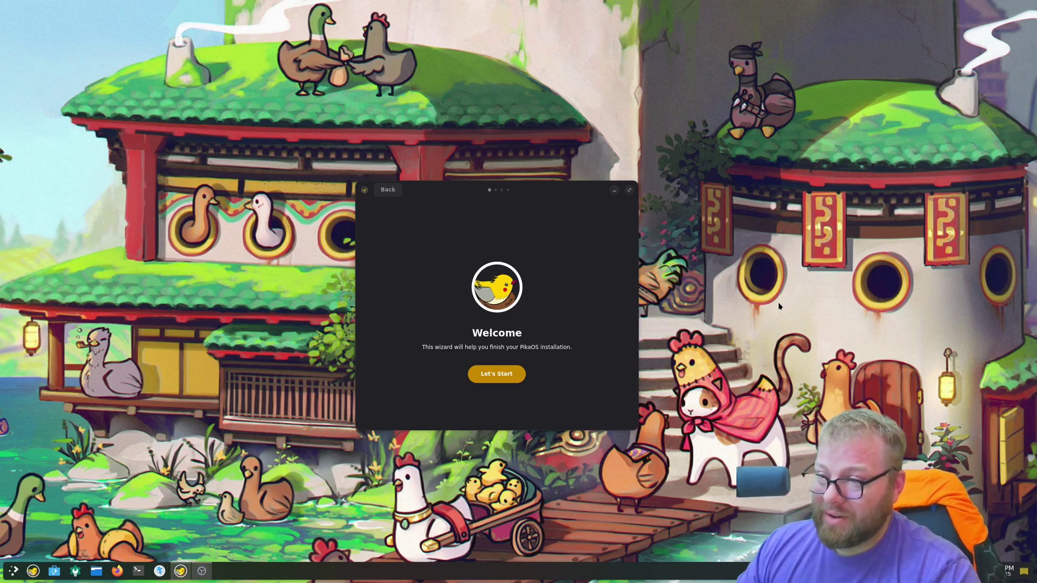
# Start the post-install setup wizard and continue past the Internet page to user setup.
pyautogui.hotkey('ctrl', 'alt', 't')
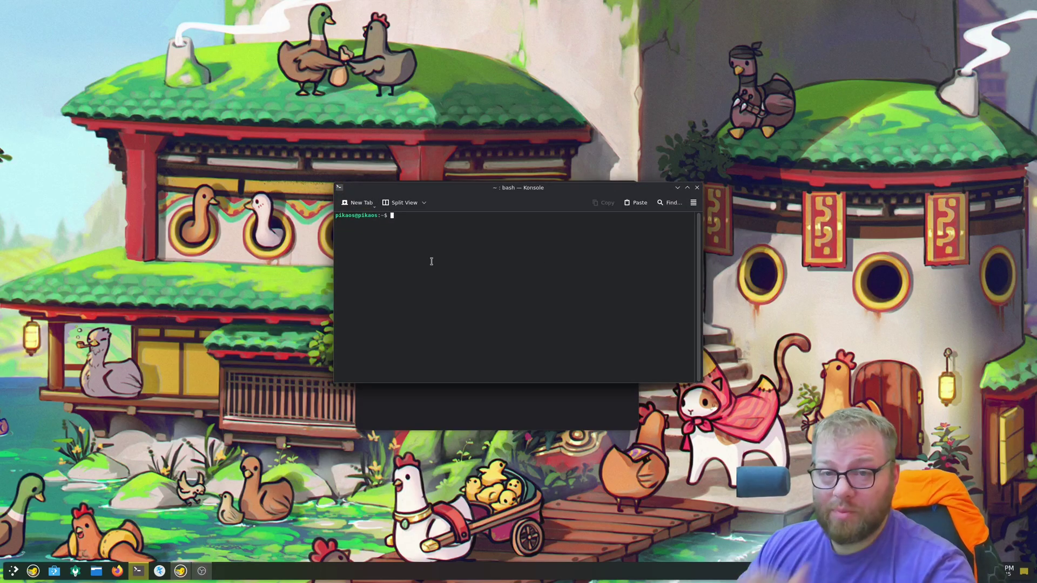
pyautogui.click(697, 188)
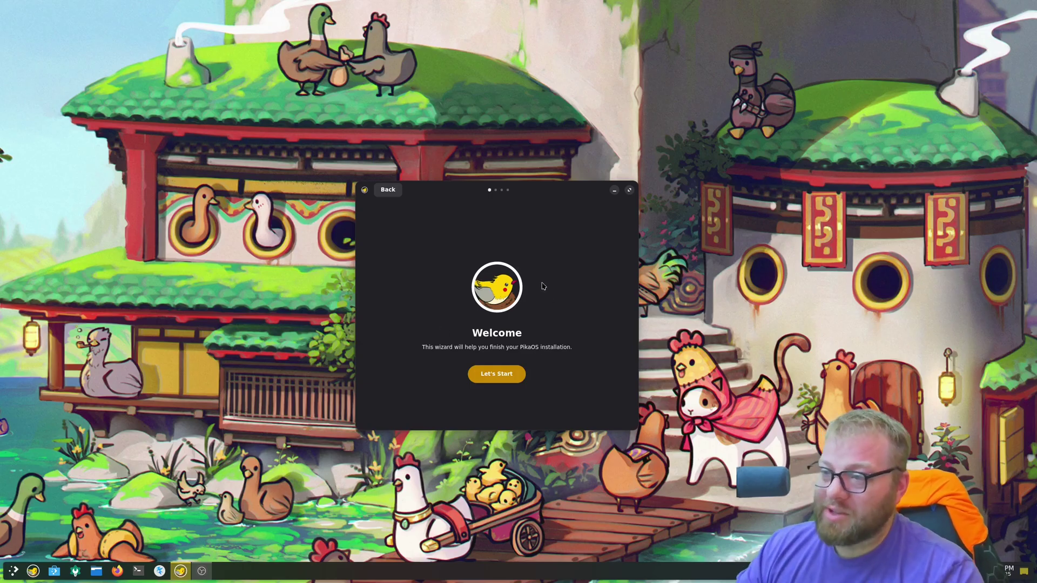
pyautogui.click(507, 378)
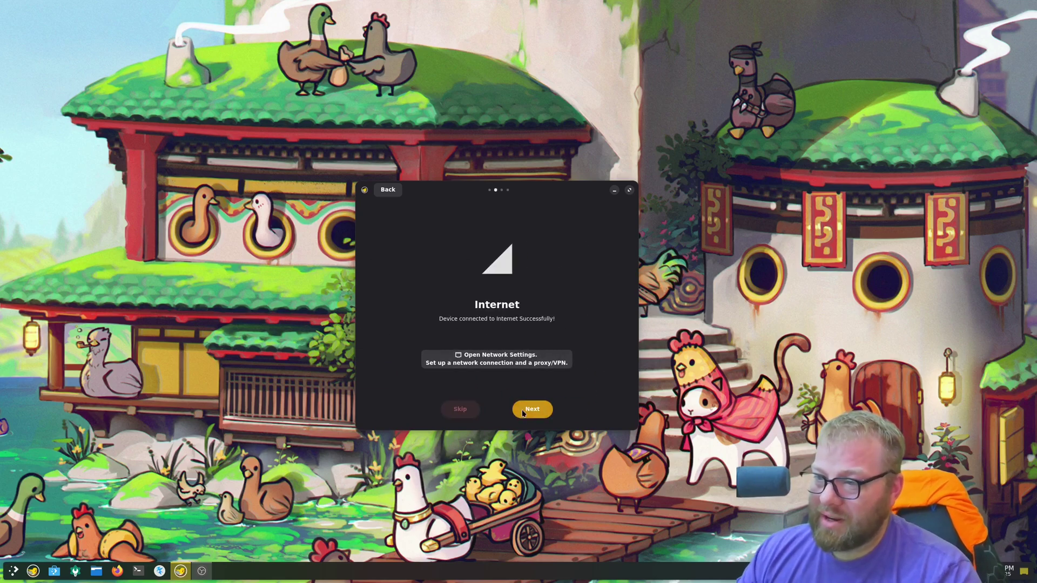
pyautogui.click(527, 412)
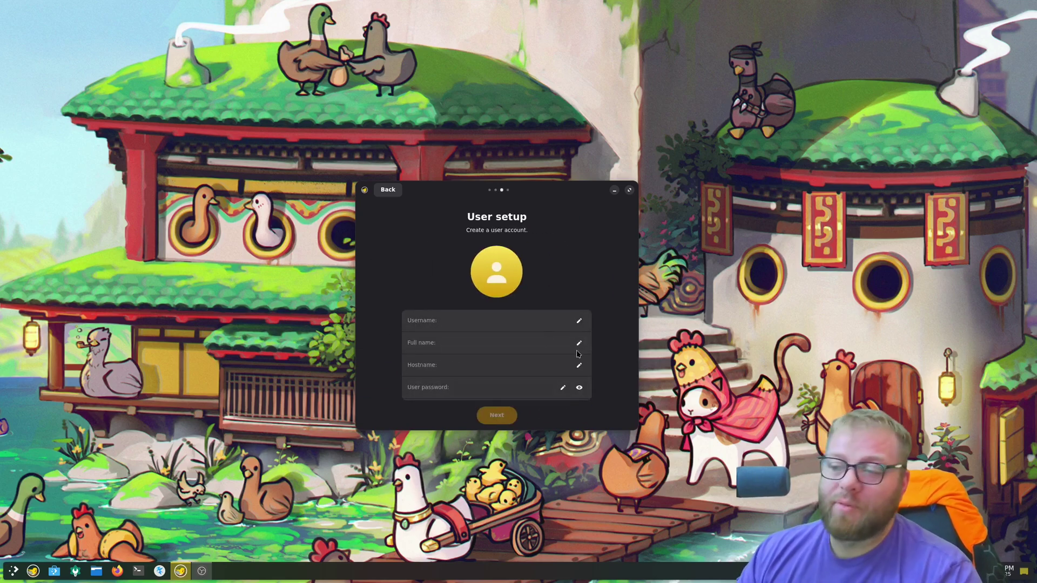
# Enter the account username, keep the matching full name, and set the hostname to Archive-Test.
pyautogui.click(500, 320)
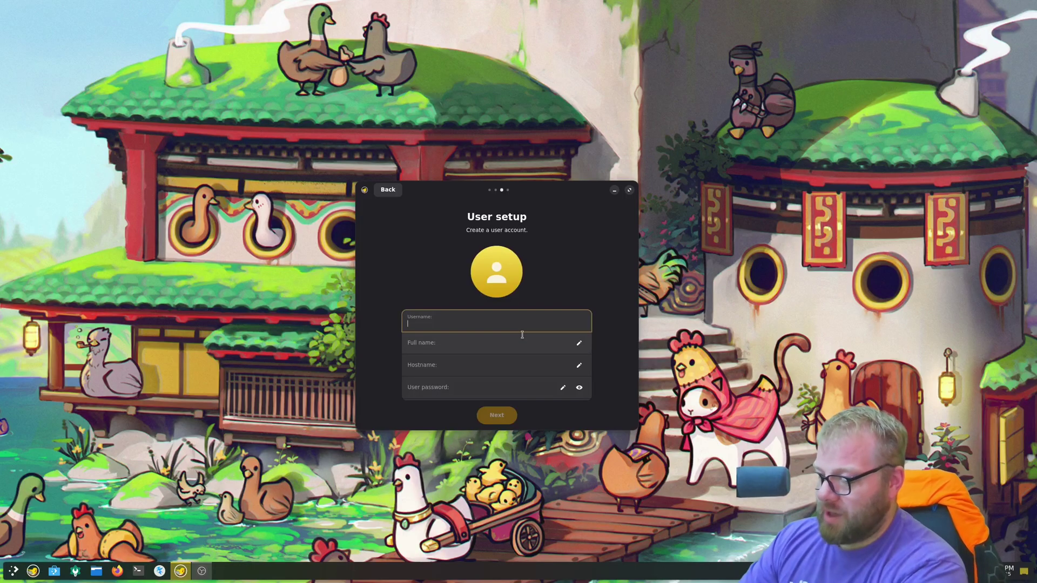
pyautogui.write('MoyDee')
pyautogui.press('Tab')
pyautogui.press('Tab')
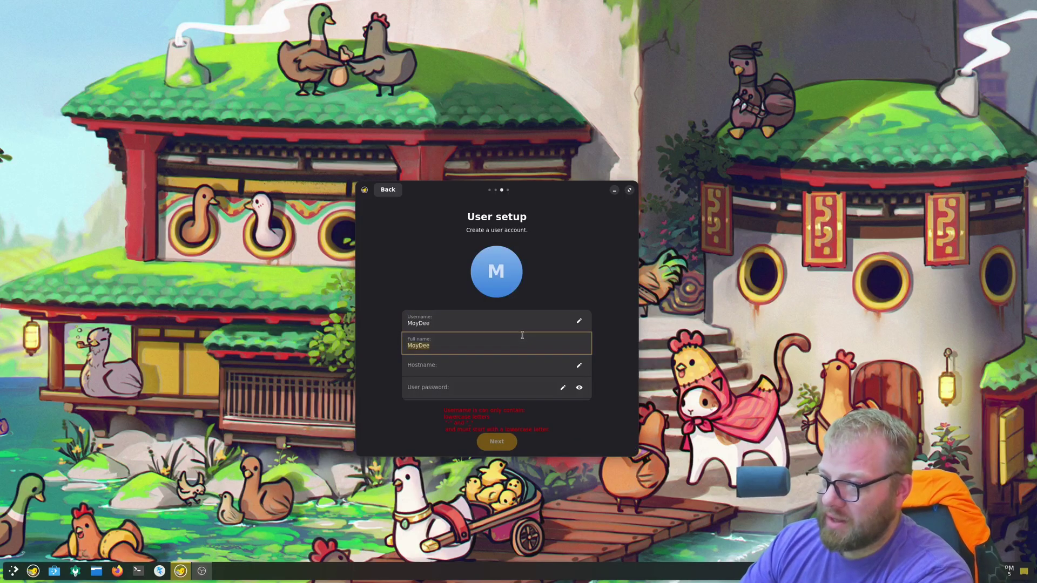
pyautogui.write('Arc')
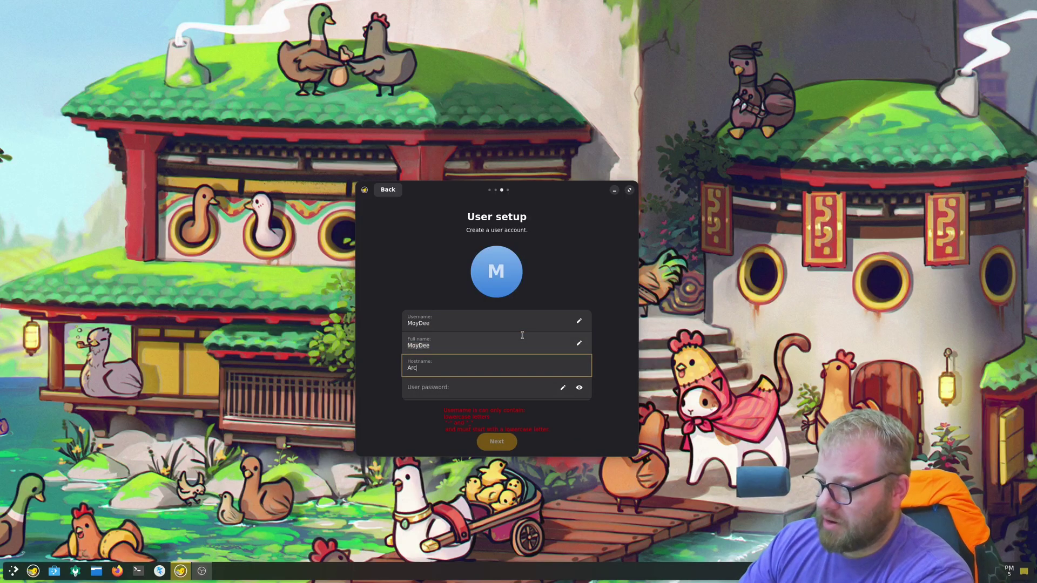
pyautogui.write('hive')
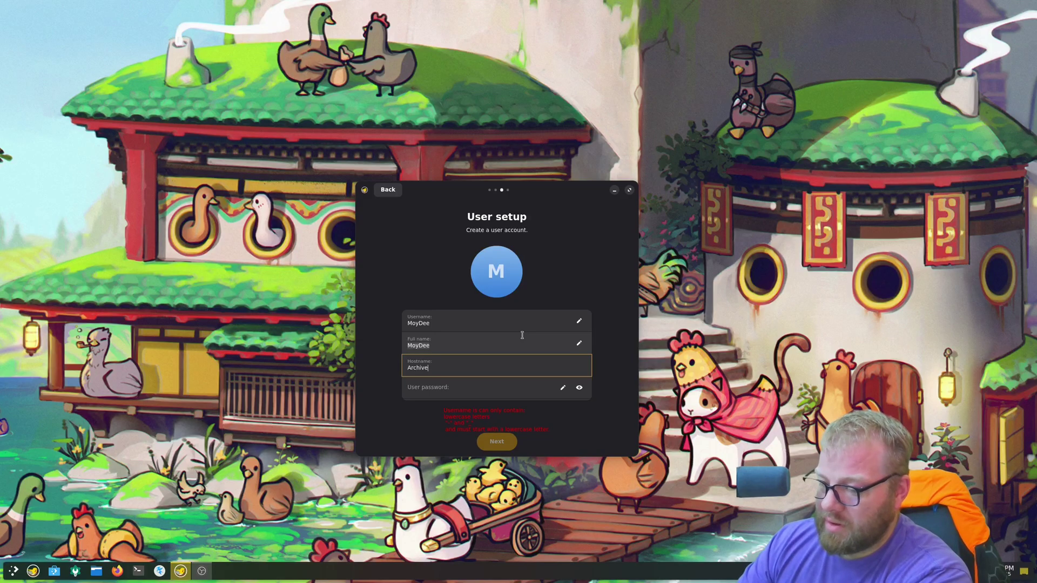
pyautogui.write('-Test')
pyautogui.press('Tab')
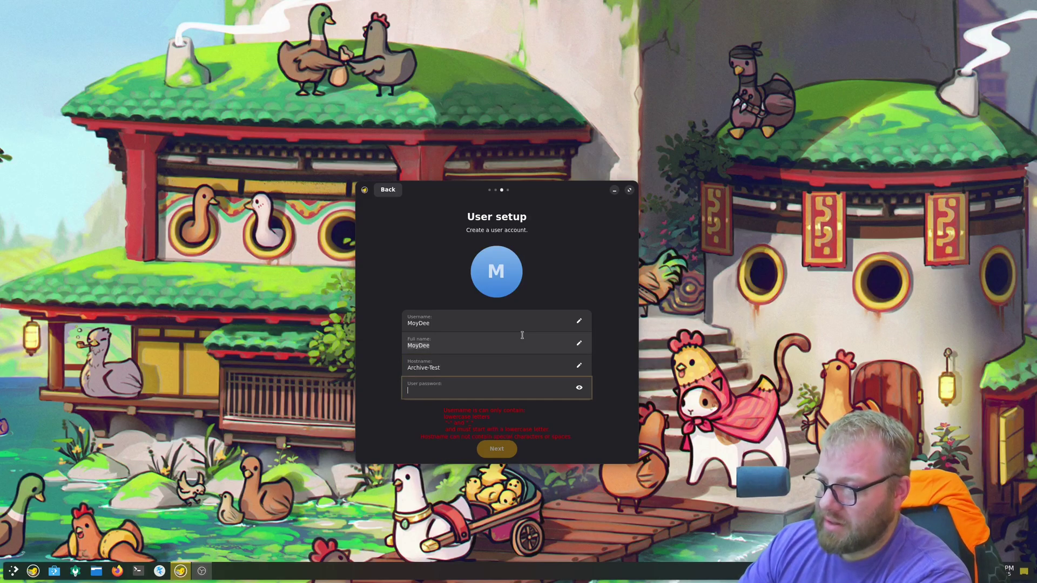
# Enter a user password and clear the password field again.
pyautogui.write('••')
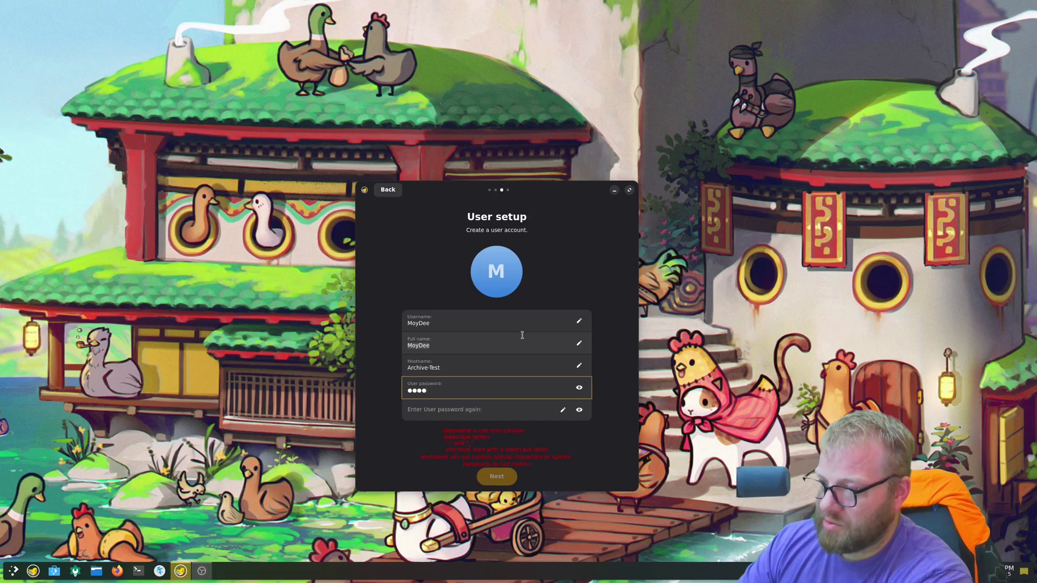
pyautogui.press('BackSpace')
pyautogui.press('BackSpace')
pyautogui.press('BackSpace')
pyautogui.press('BackSpace')
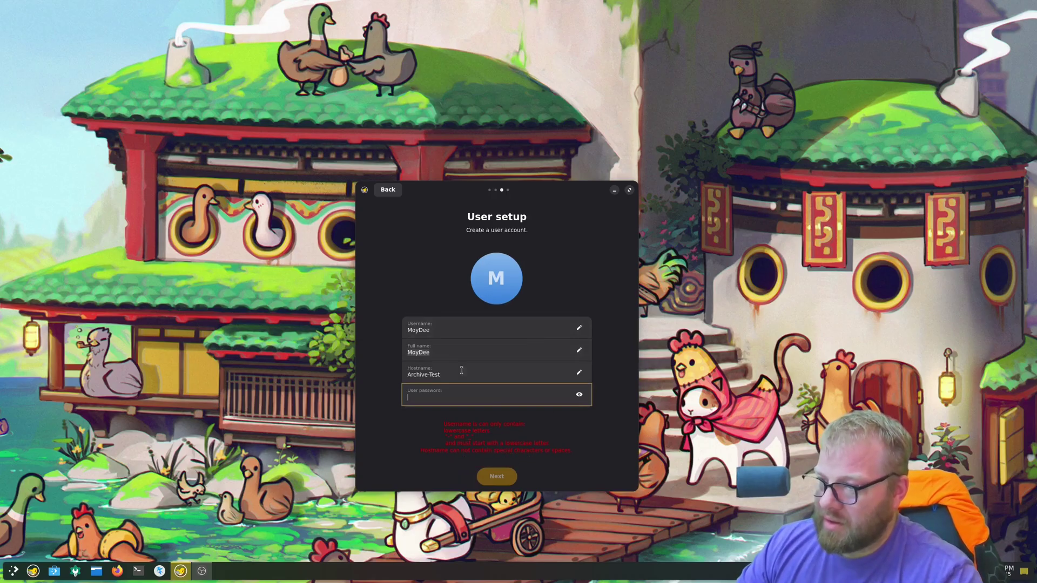
# Replace the account username with an all-lowercase version of it.
pyautogui.click(442, 331)
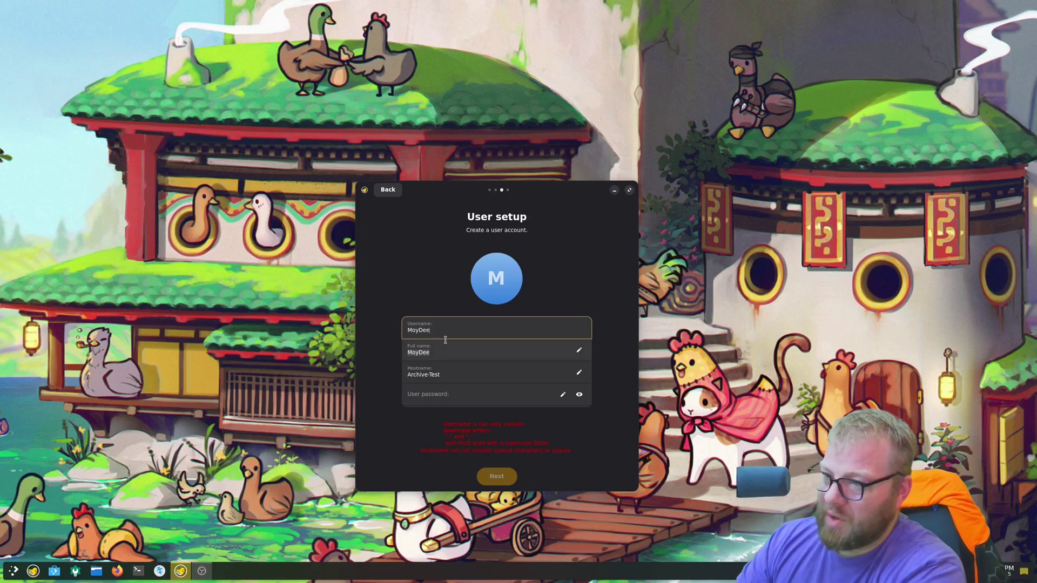
pyautogui.press('BackSpace')
pyautogui.press('BackSpace')
pyautogui.press('BackSpace')
pyautogui.press('BackSpace')
pyautogui.press('BackSpace')
pyautogui.press('BackSpace')
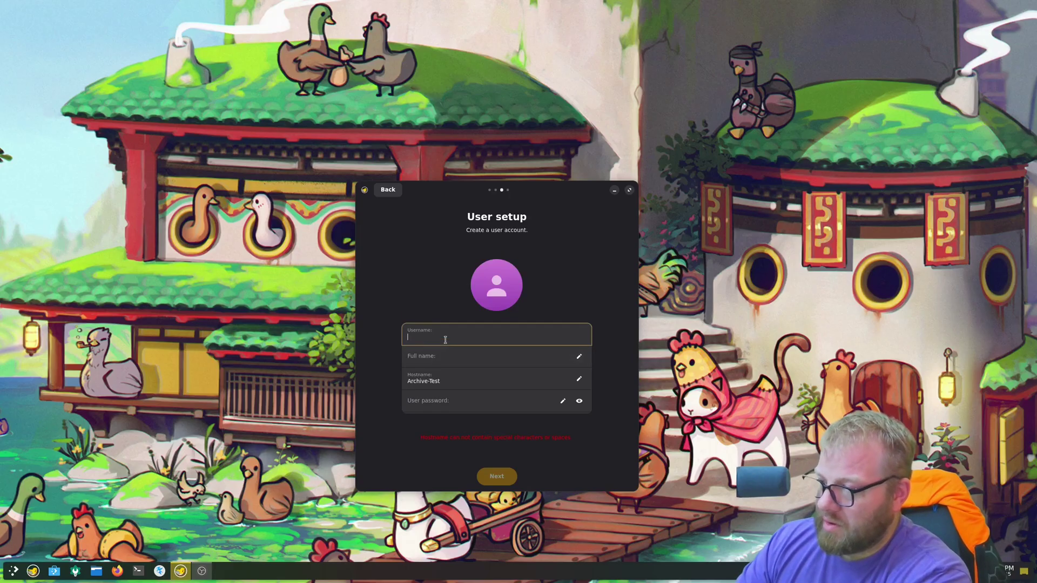
pyautogui.write('m')
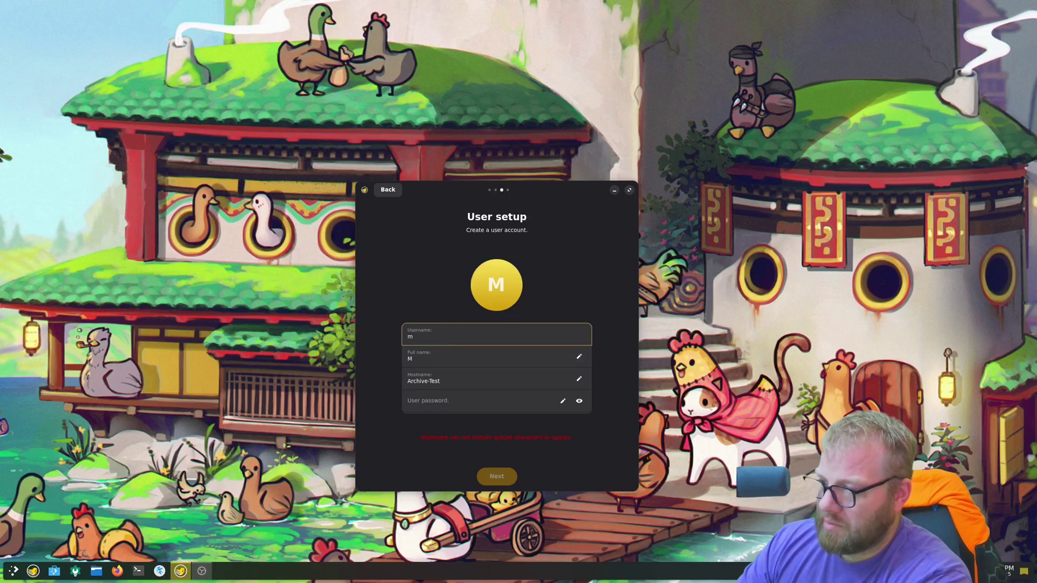
pyautogui.write('oy')
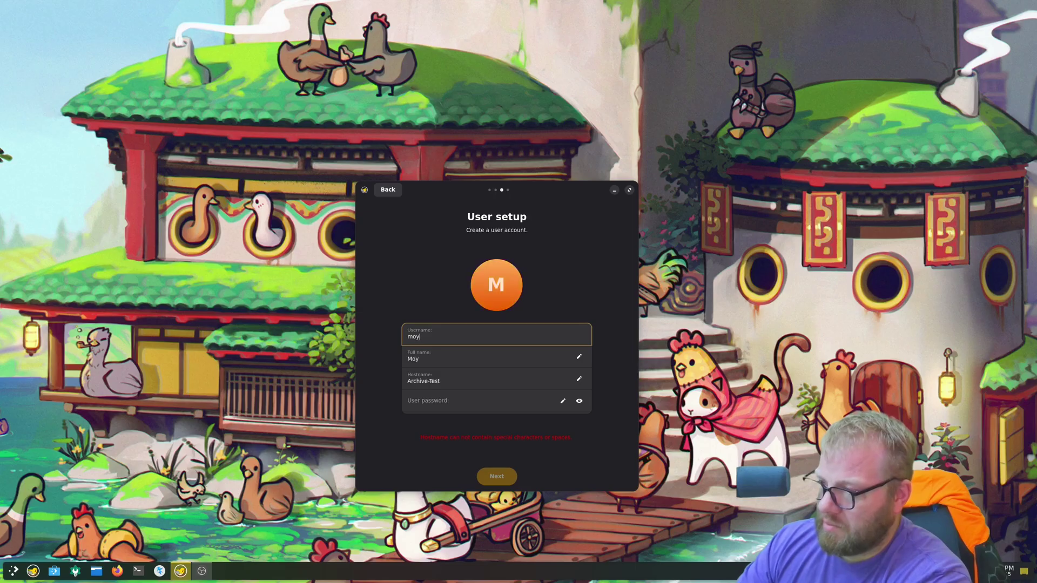
pyautogui.write('dee')
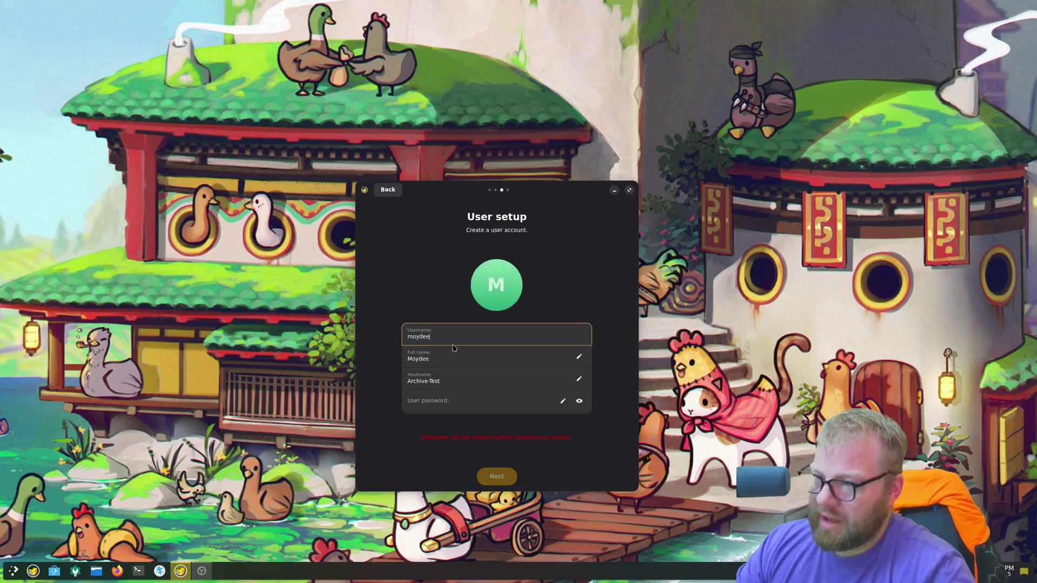
# Capitalize the fourth letter of the account's full name.
pyautogui.click(418, 354)
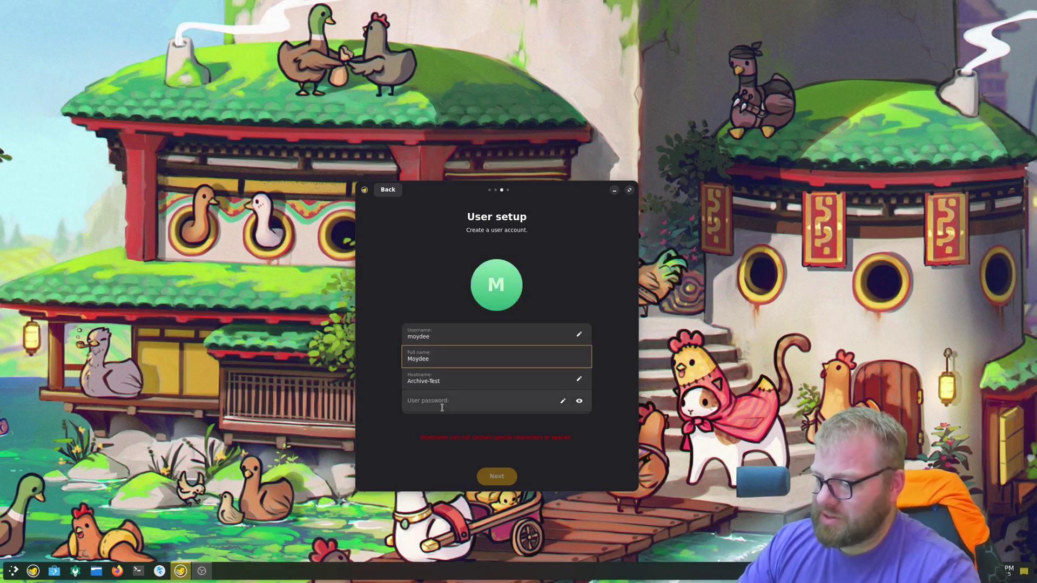
pyautogui.press('Delete')
pyautogui.write('D')
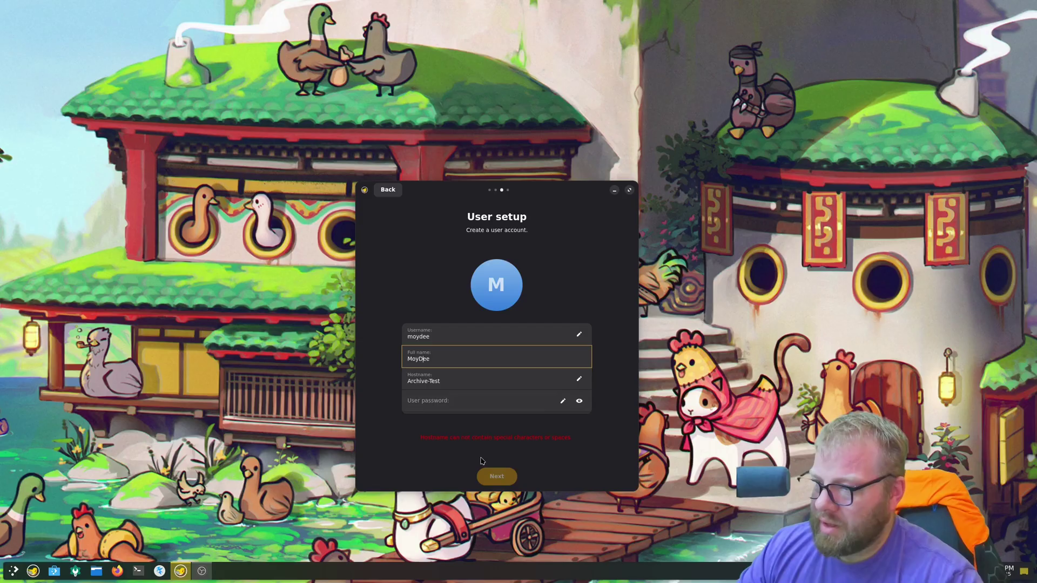
# Try Archive.Test as the hostname.
pyautogui.click(452, 380)
pyautogui.press('BackSpace')
pyautogui.press('BackSpace')
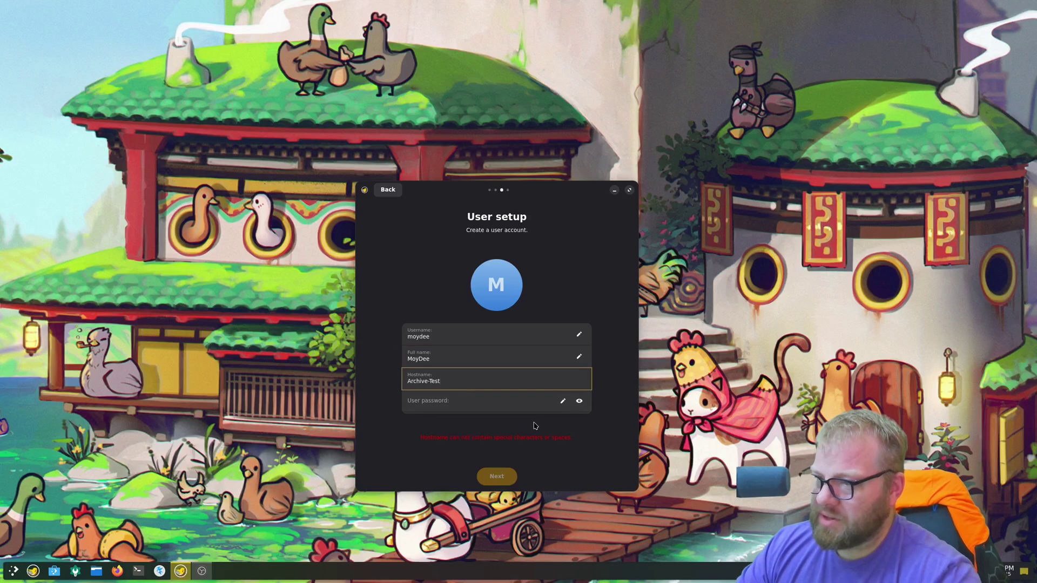
pyautogui.press('BackSpace')
pyautogui.press('BackSpace')
pyautogui.press('BackSpace')
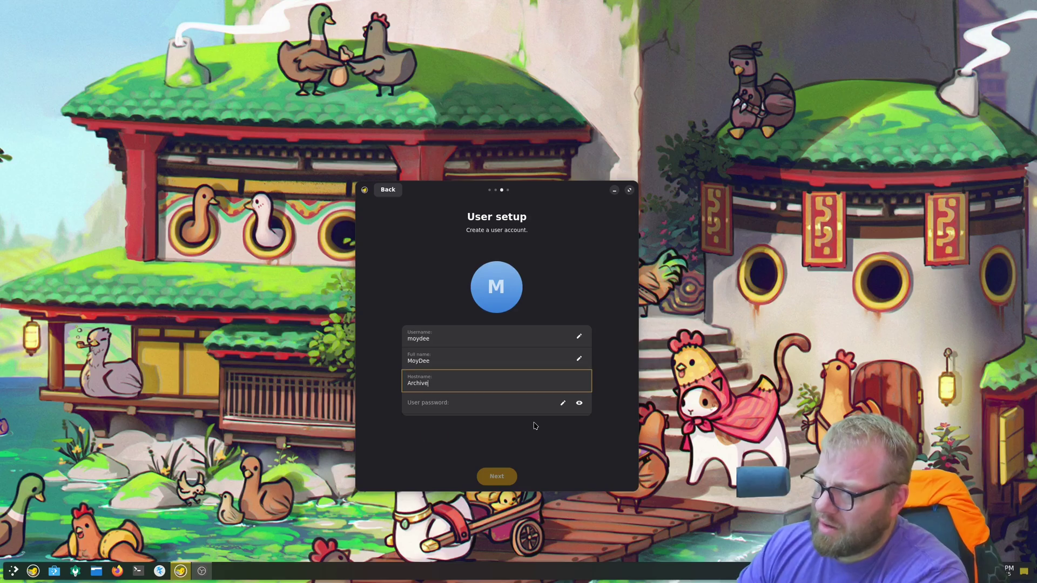
pyautogui.write('_')
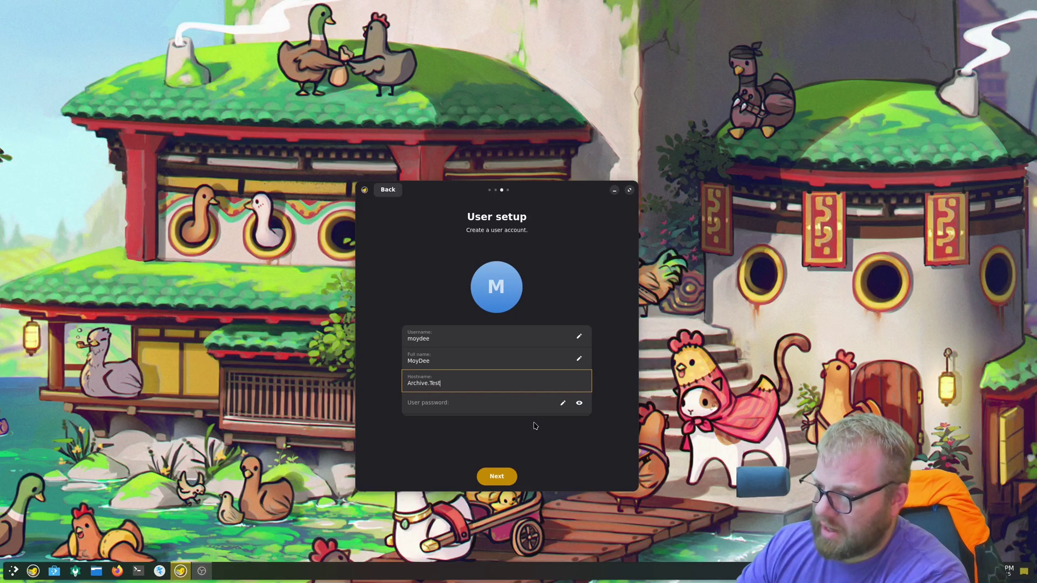
# Set the hostname to ArchiveTest and complete the user setup with the password left empty.
pyautogui.press('BackSpace')
pyautogui.press('BackSpace')
pyautogui.press('BackSpace')
pyautogui.press('BackSpace')
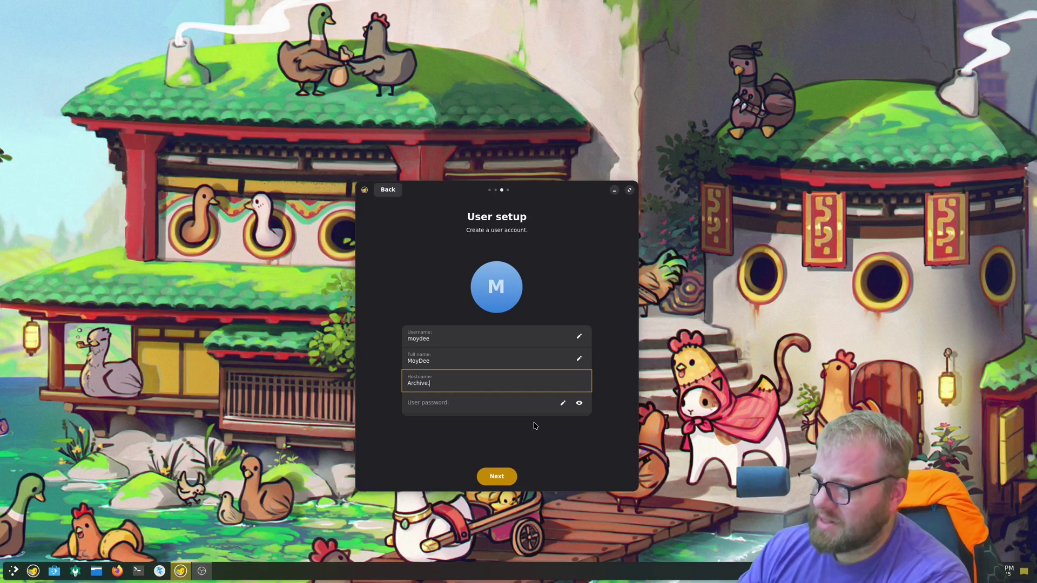
pyautogui.press('BackSpace')
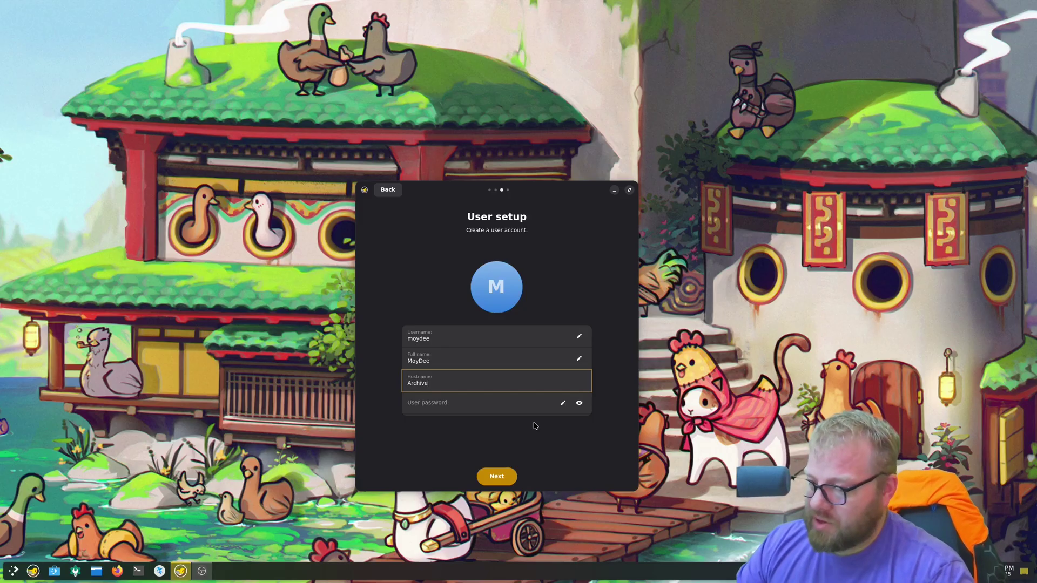
pyautogui.write('T')
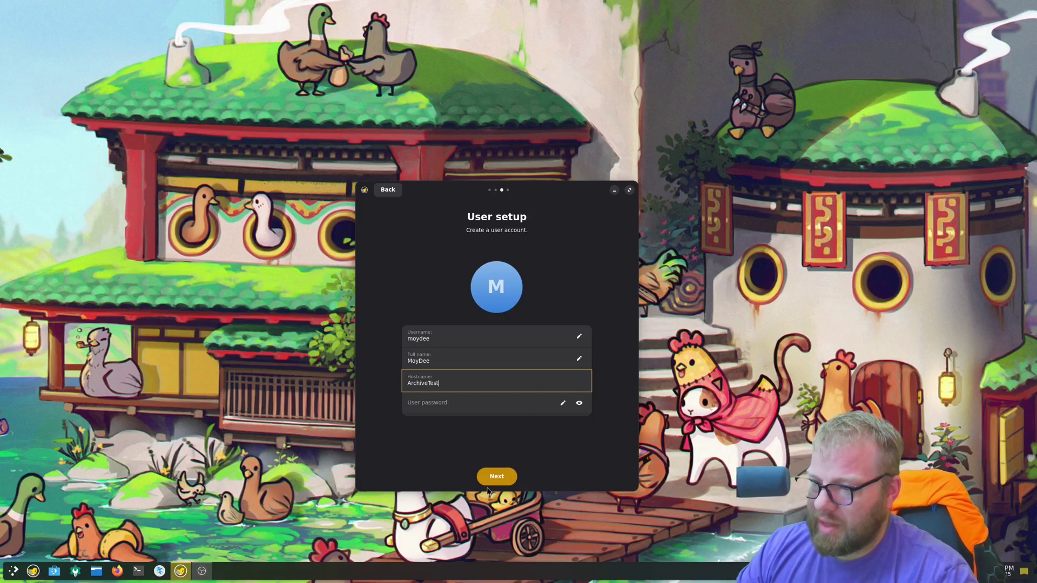
pyautogui.write('est')
pyautogui.click(491, 476)
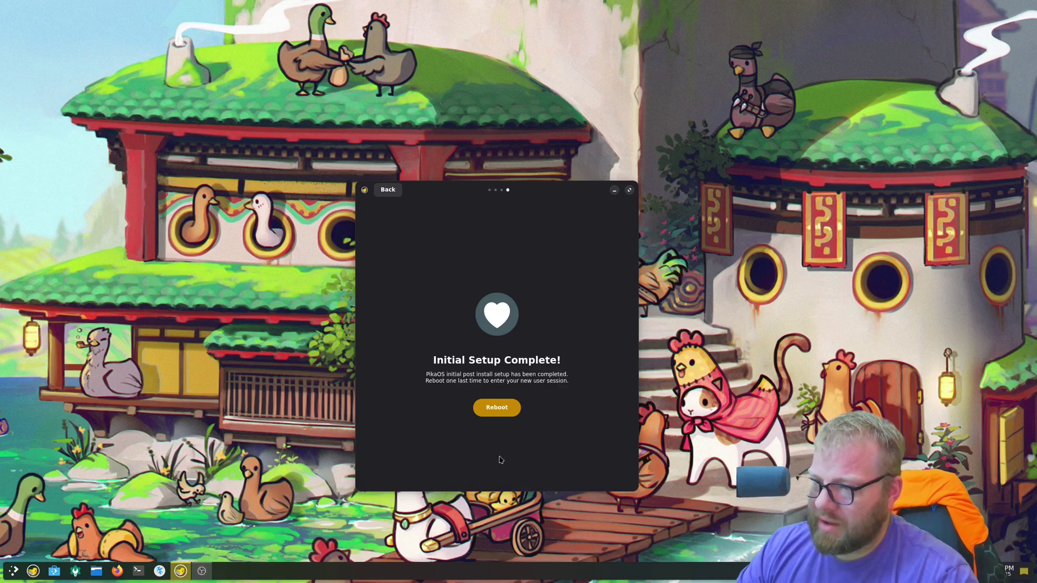
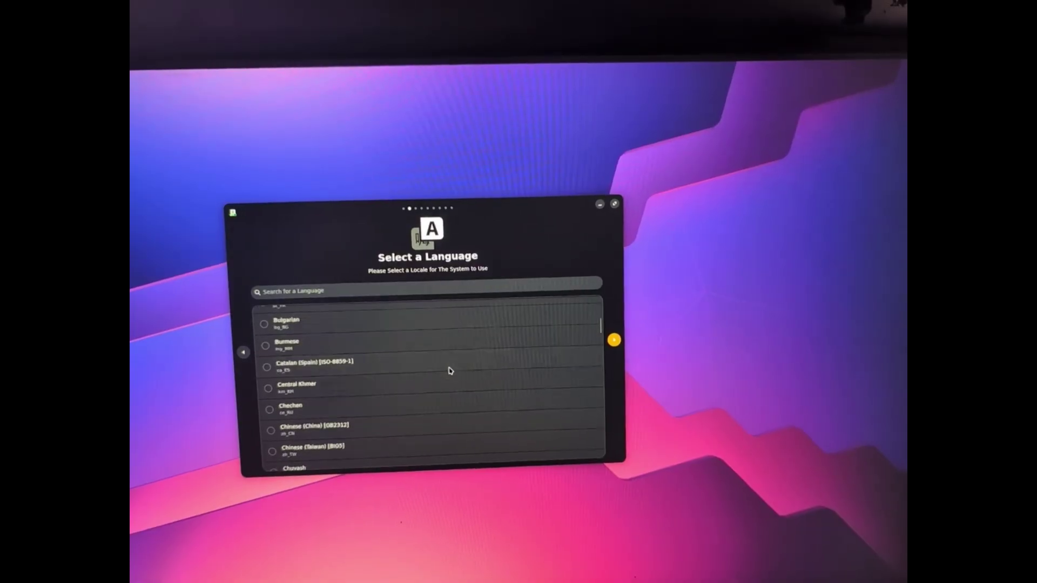
# Use English (United States) [ISO-8859-1] as the system locale and continue to the license agreement.
pyautogui.click(447, 371)
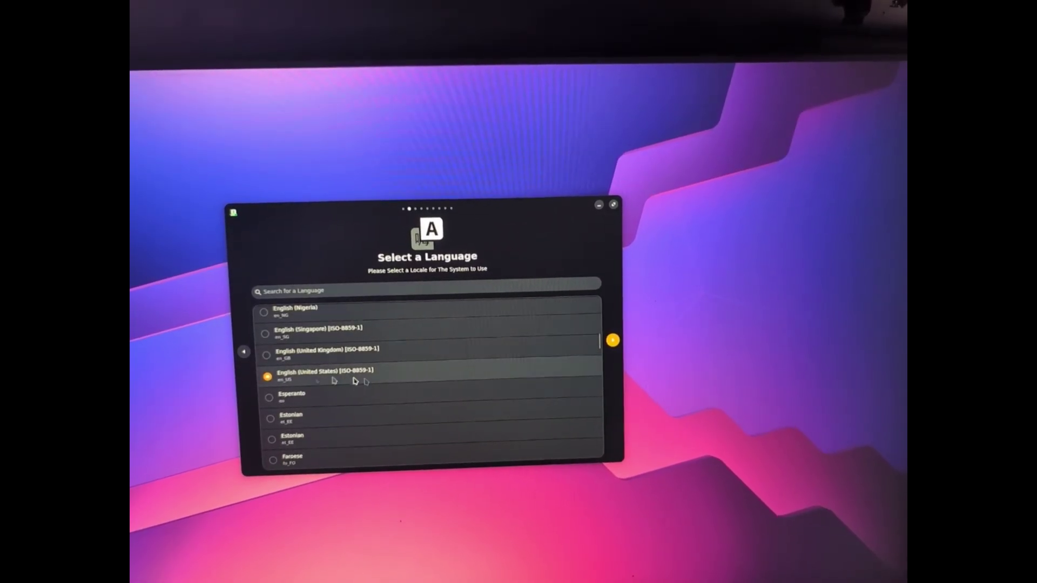
pyautogui.scroll(3, 365, 378)
pyautogui.scroll(15, 366, 378)
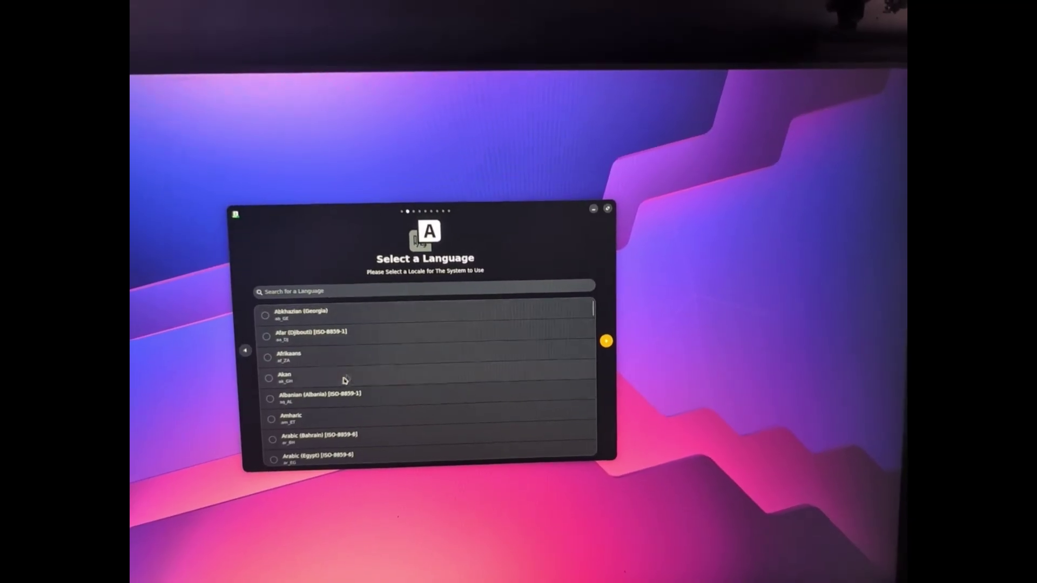
pyautogui.scroll(-15, 367, 376)
pyautogui.scroll(-3, 326, 381)
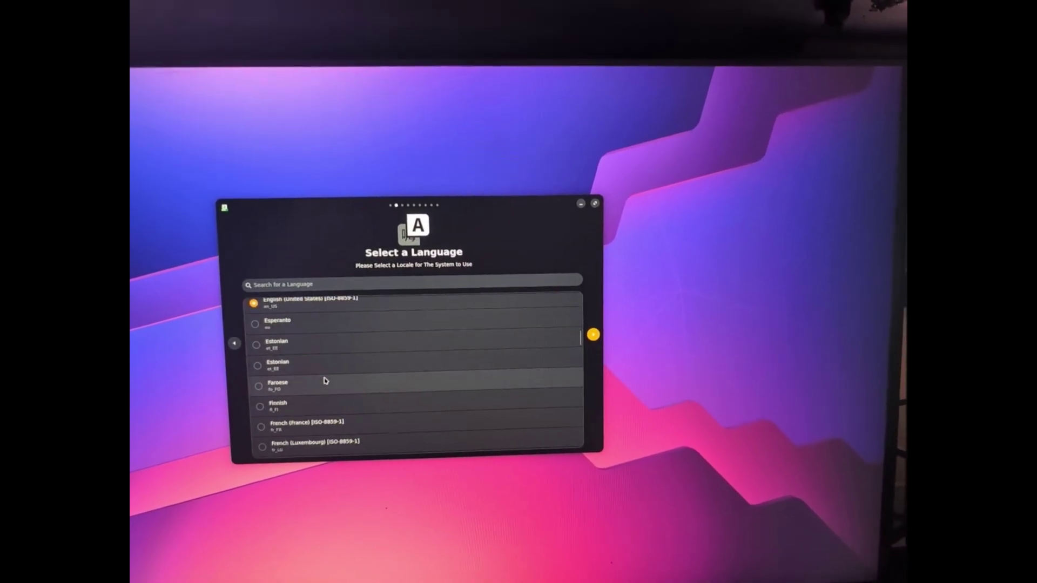
pyautogui.scroll(1, 303, 367)
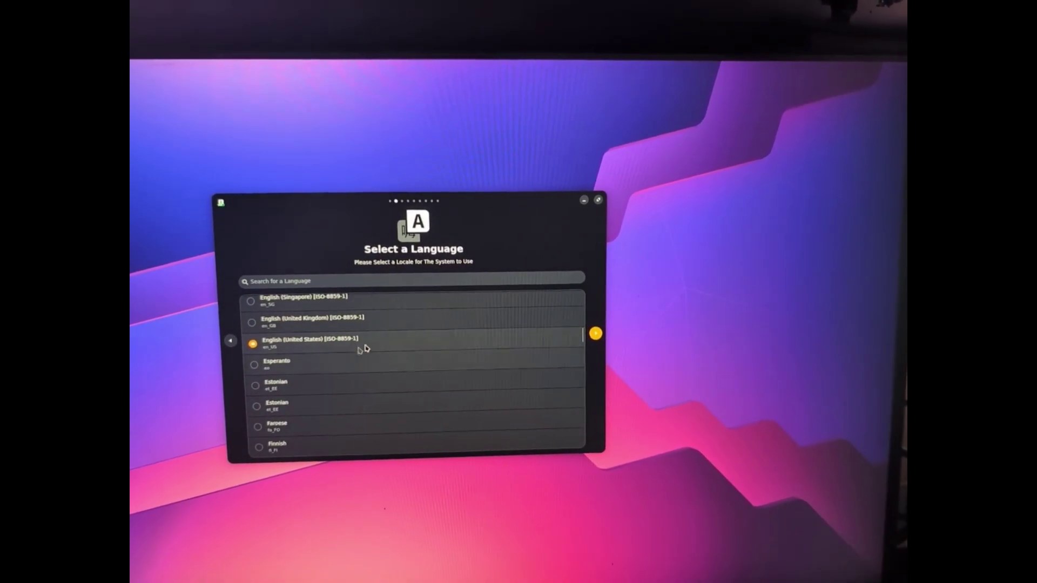
pyautogui.click(595, 335)
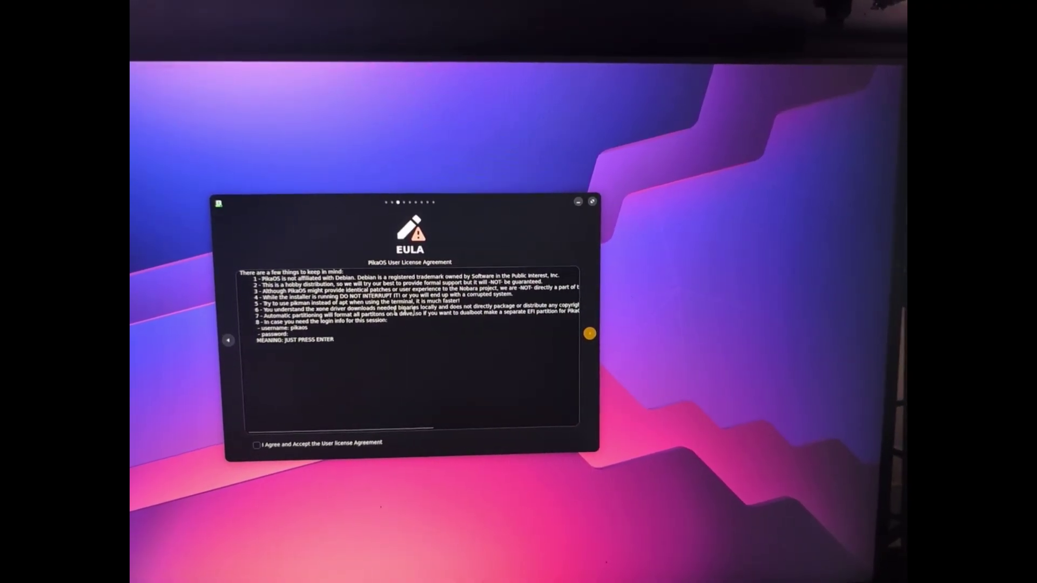
# Accept the PikaOS User License Agreement and continue with the English (US) keyboard layout.
pyautogui.click(249, 438)
pyautogui.click(580, 328)
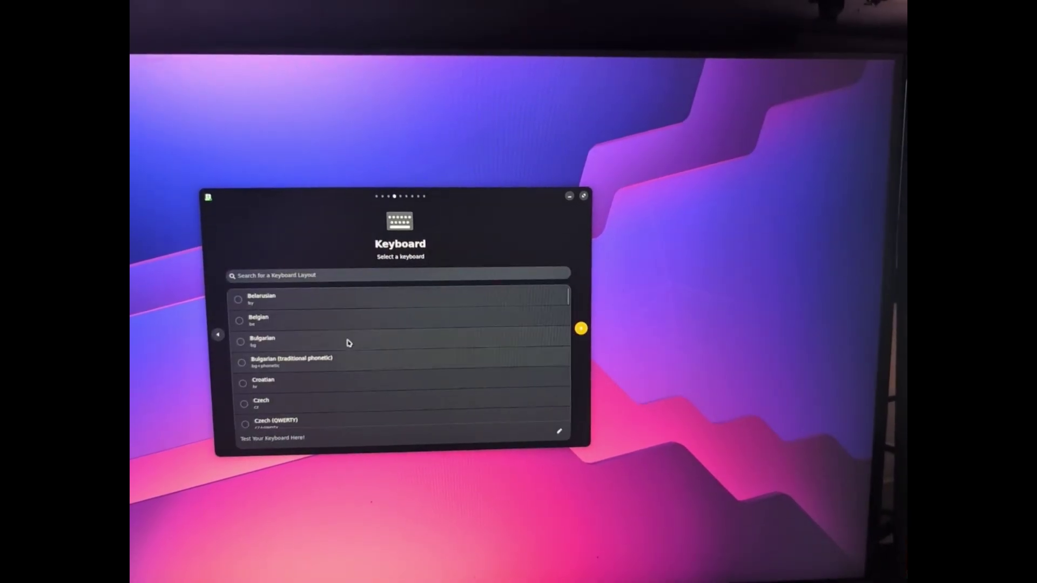
pyautogui.scroll(-5, 428, 324)
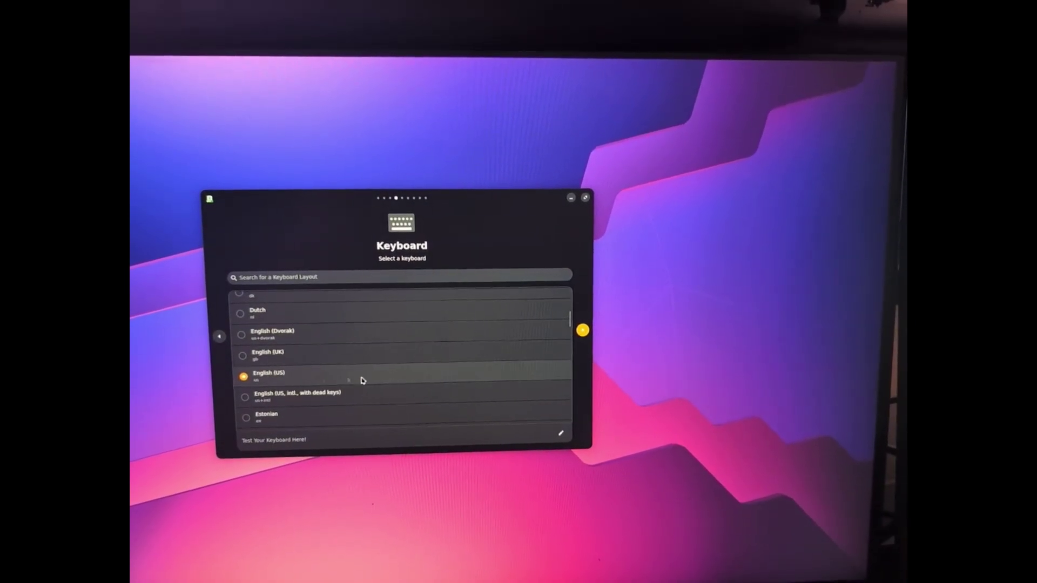
pyautogui.click(586, 332)
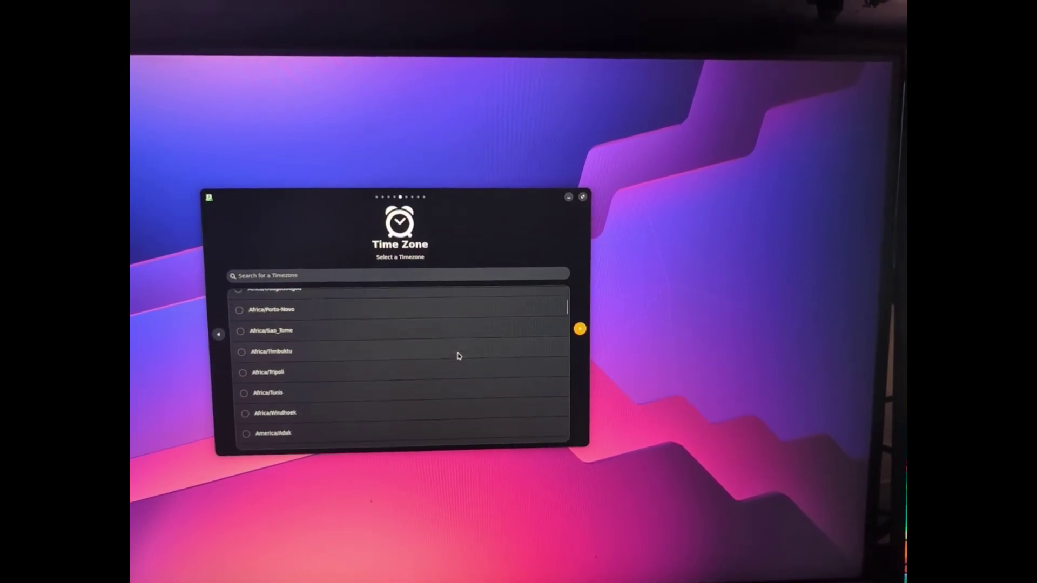
# Select America/New_York as the time zone and continue to the partitioning page.
pyautogui.scroll(-15, 459, 355)
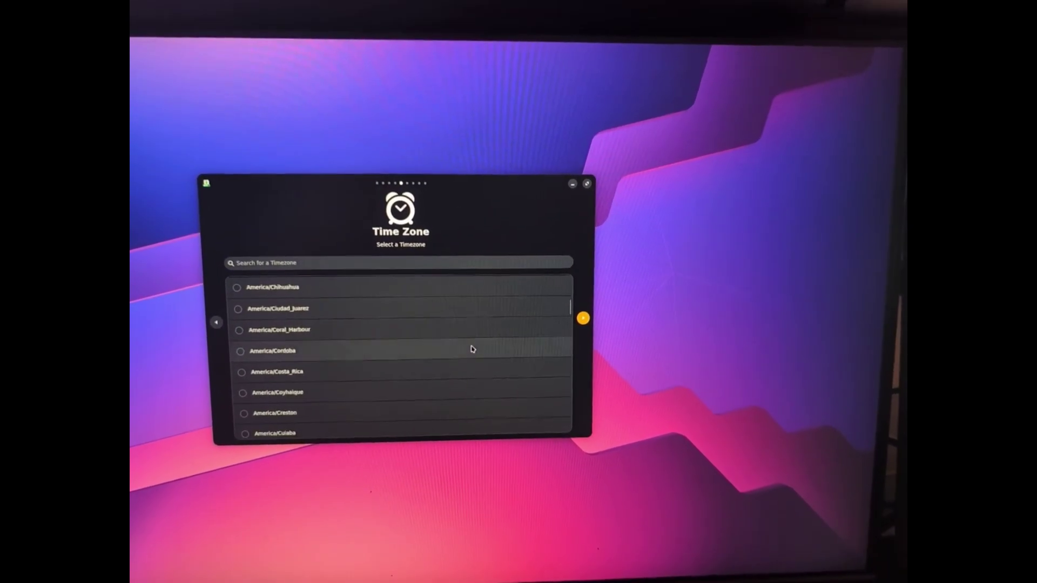
pyautogui.scroll(-13, 473, 350)
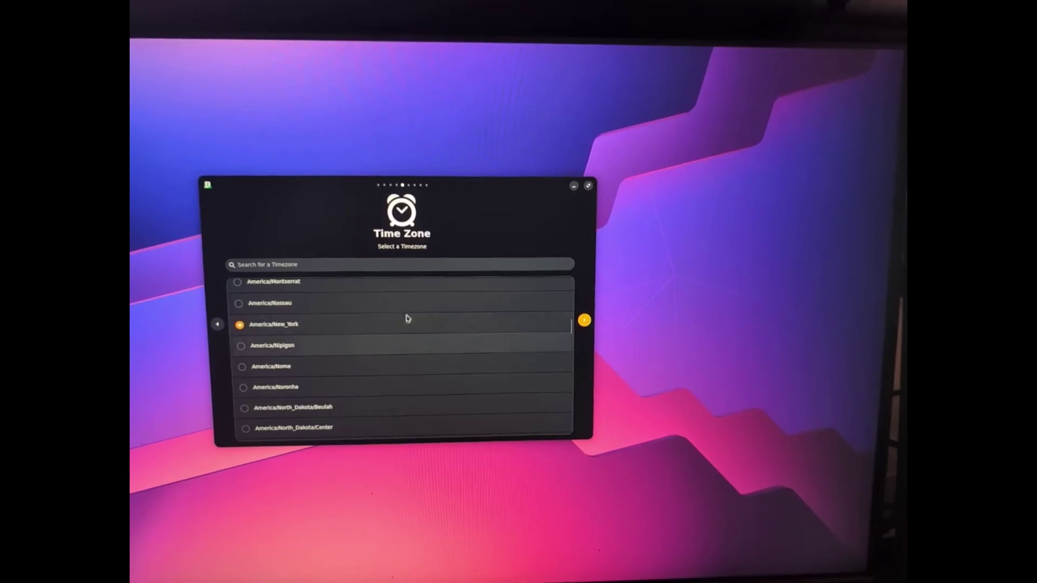
pyautogui.click(582, 323)
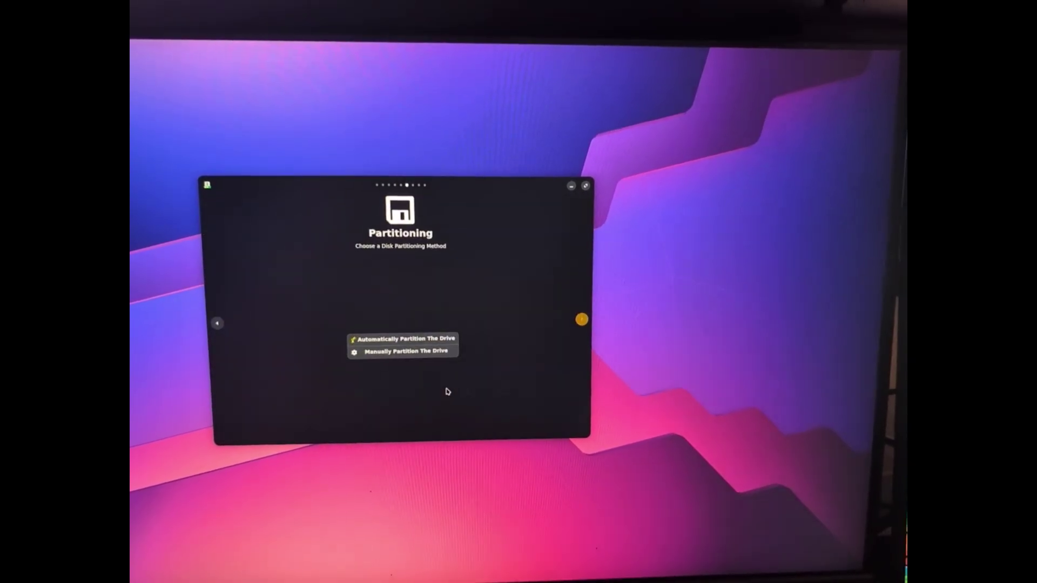
# Set up automatic partitioning on the KINGSTON SA400S3 240.06 GB drive without a separate /home, and continue to the installation summary.
pyautogui.click(444, 345)
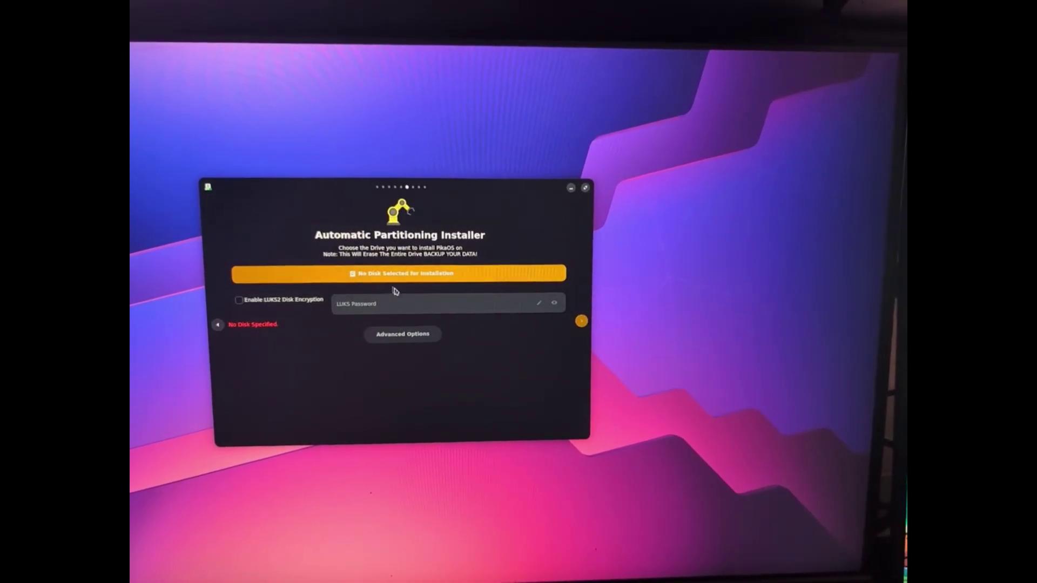
pyautogui.scroll(-2, 327, 347)
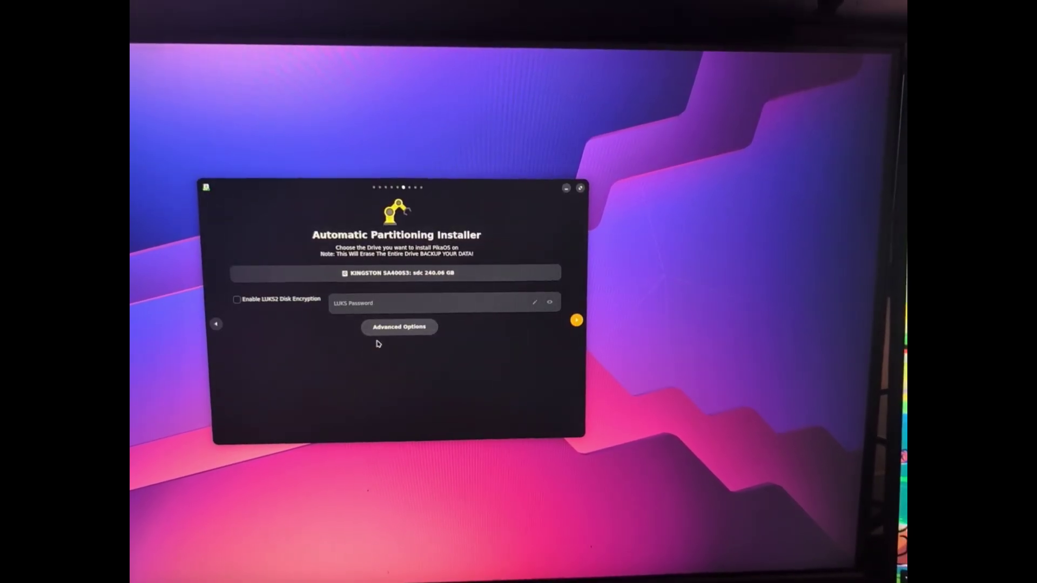
pyautogui.click(402, 327)
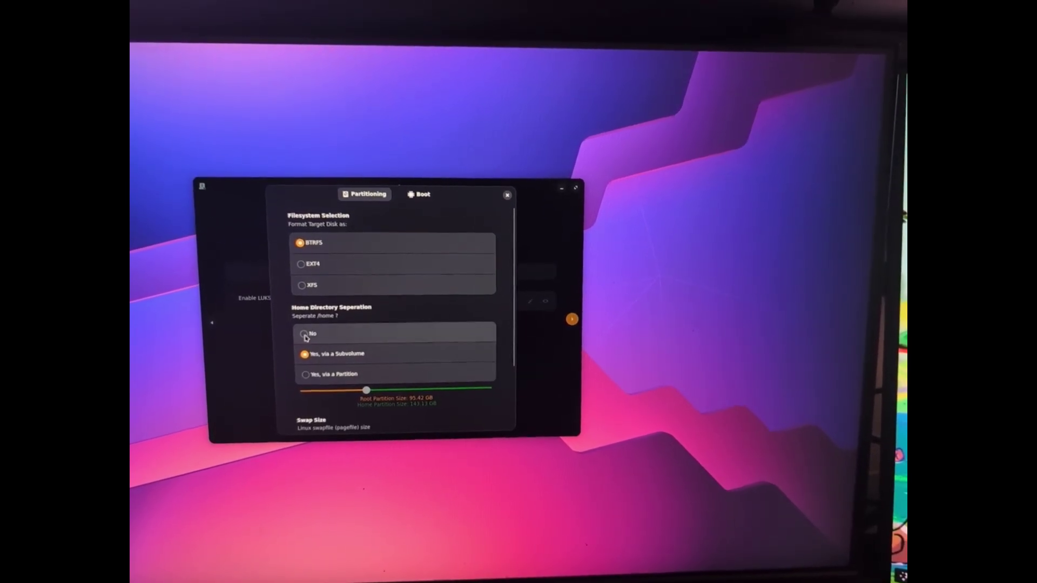
pyautogui.click(372, 334)
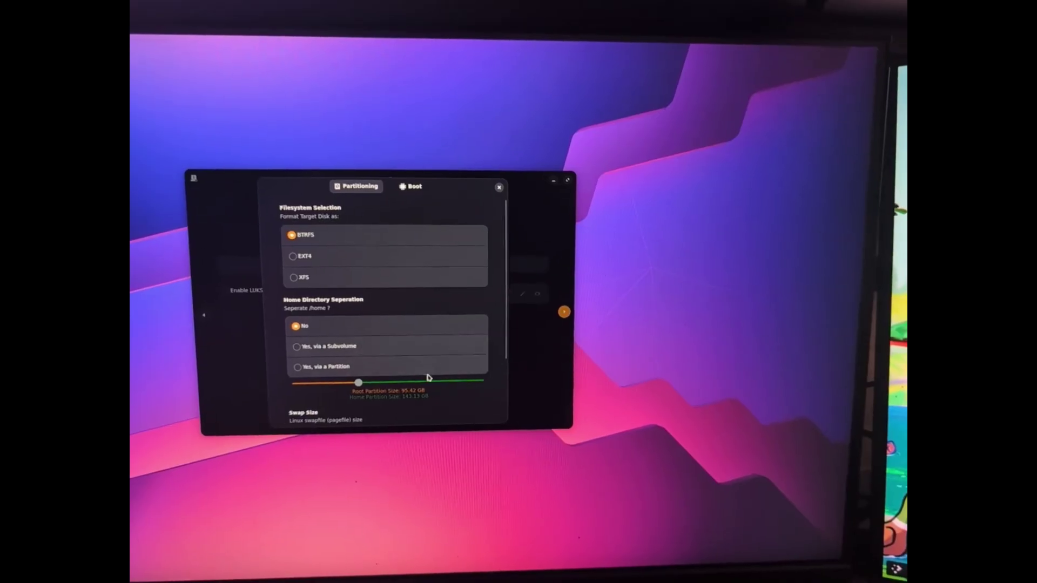
pyautogui.click(502, 195)
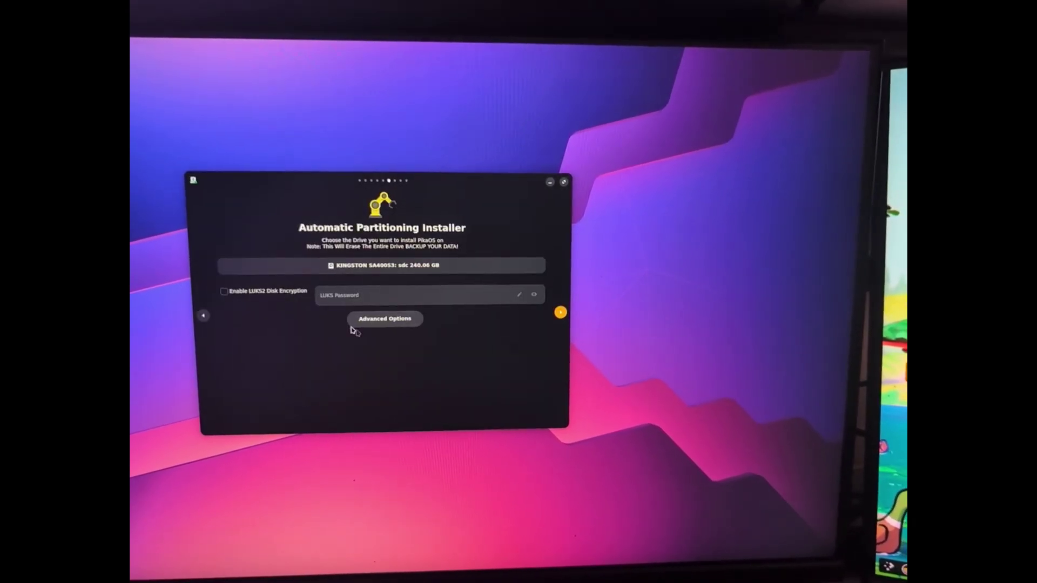
pyautogui.click(559, 313)
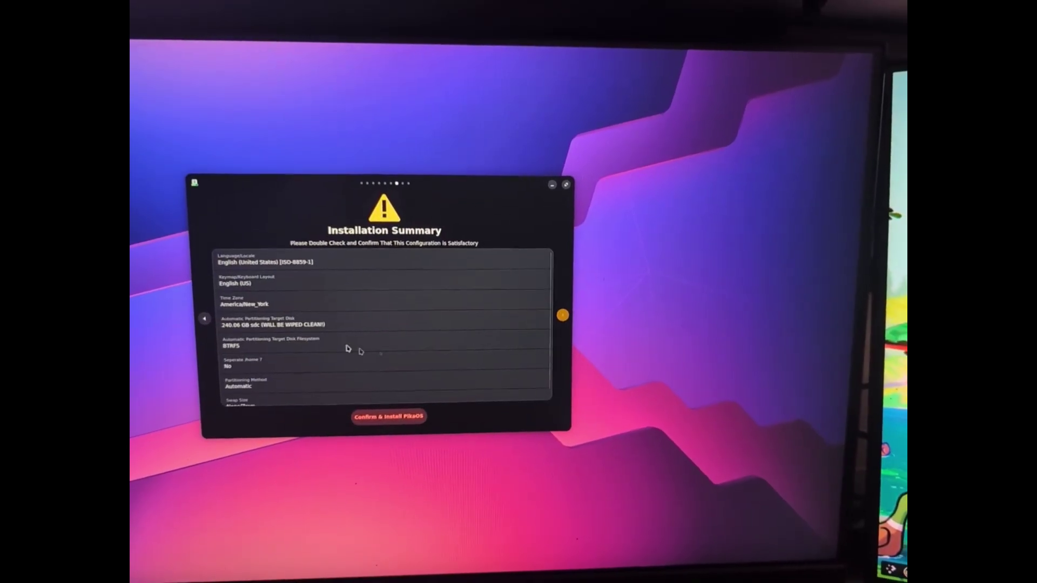
# Go back to the advanced partitioning options and review the filesystem, home, swap and rEFInd boot settings.
pyautogui.click(207, 320)
pyautogui.click(377, 323)
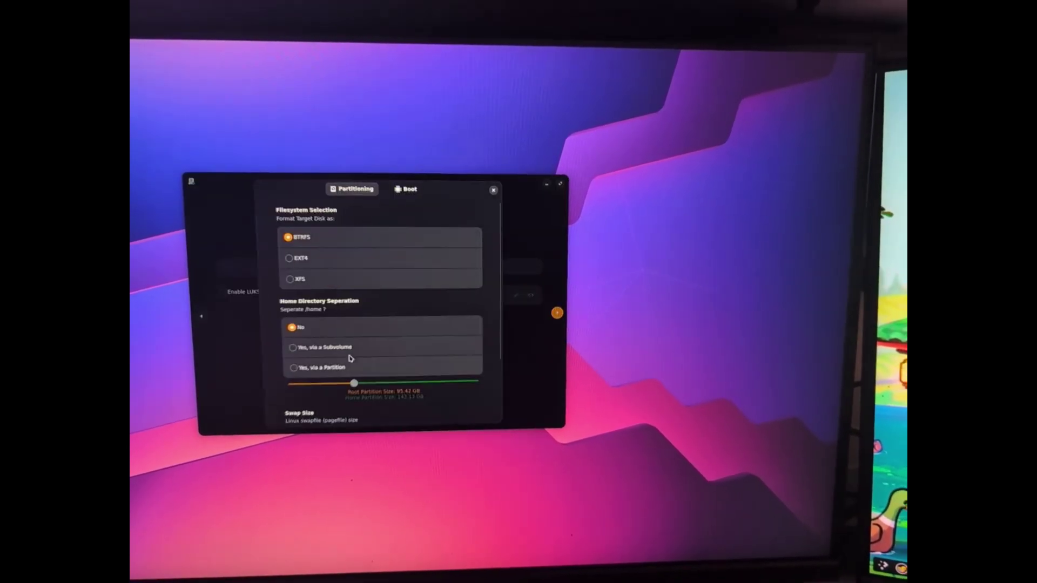
pyautogui.click(402, 189)
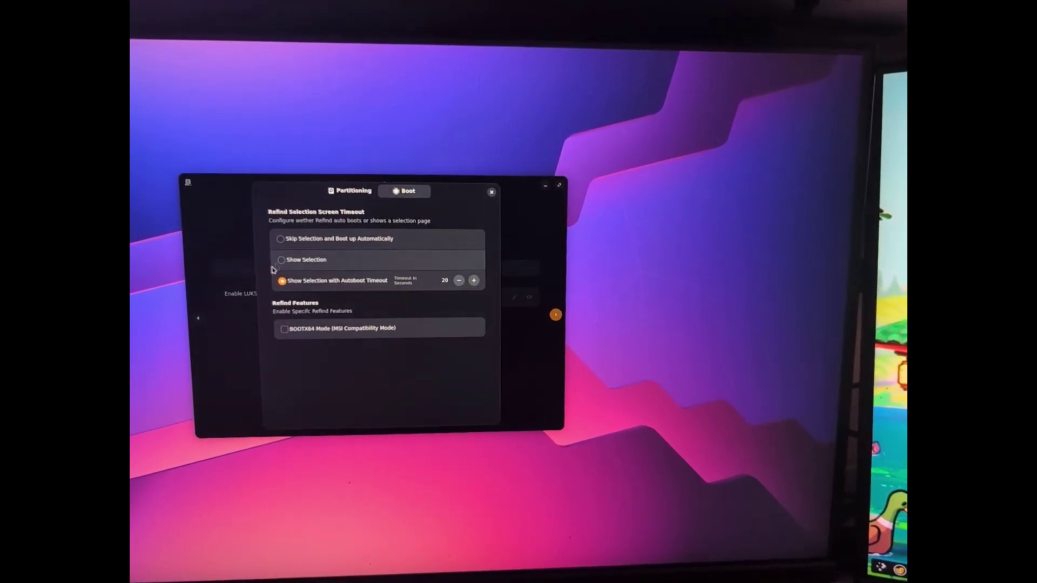
pyautogui.click(350, 189)
pyautogui.scroll(-3, 367, 324)
pyautogui.scroll(3, 379, 303)
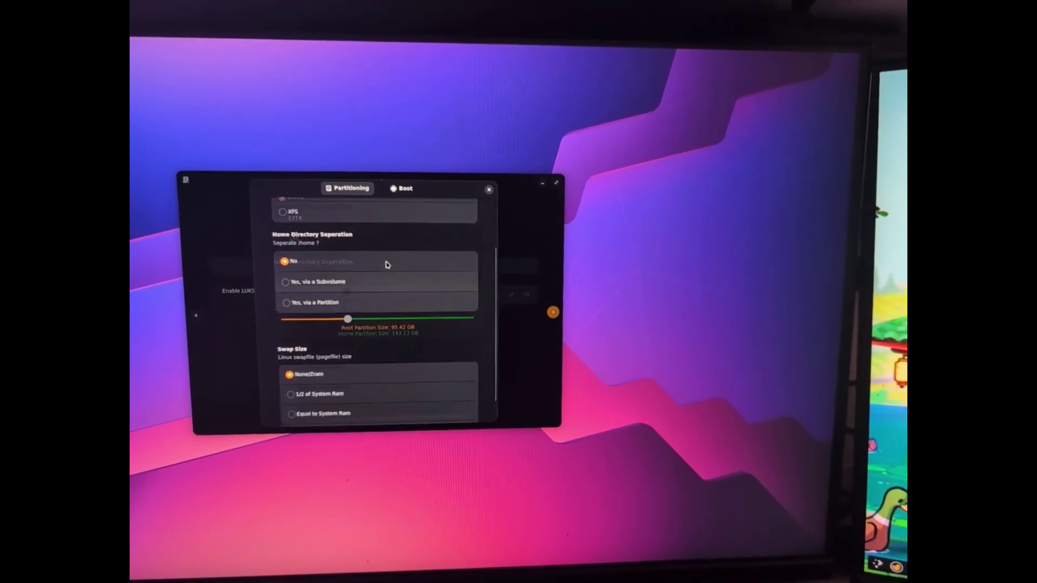
pyautogui.scroll(-2, 405, 286)
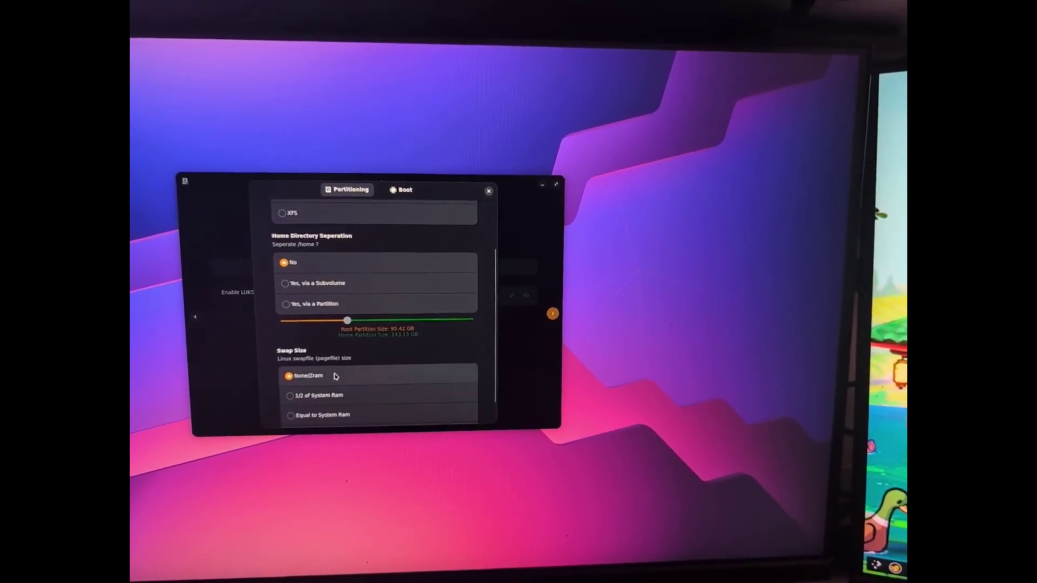
pyautogui.click(400, 198)
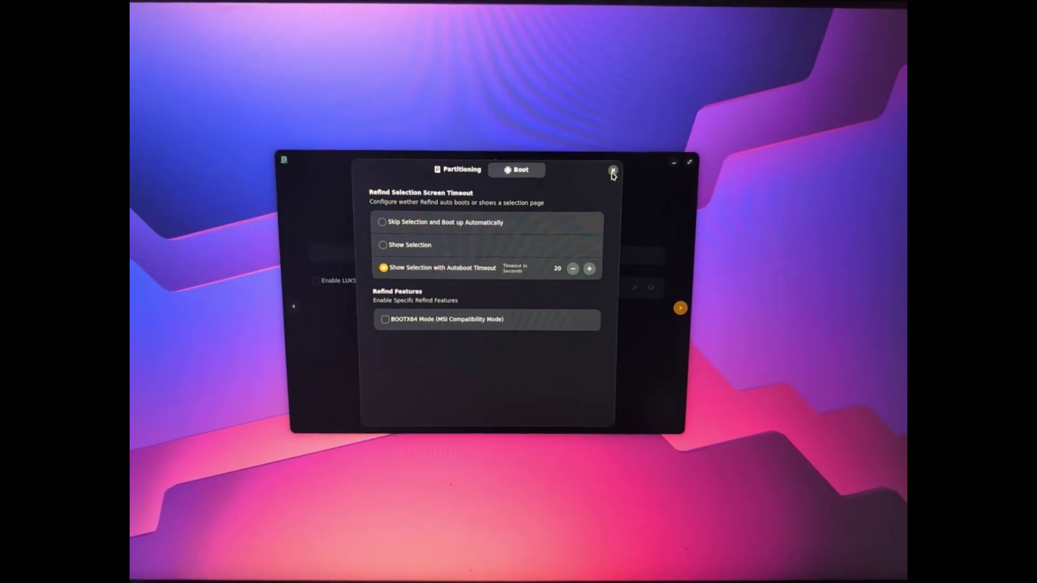
pyautogui.click(610, 170)
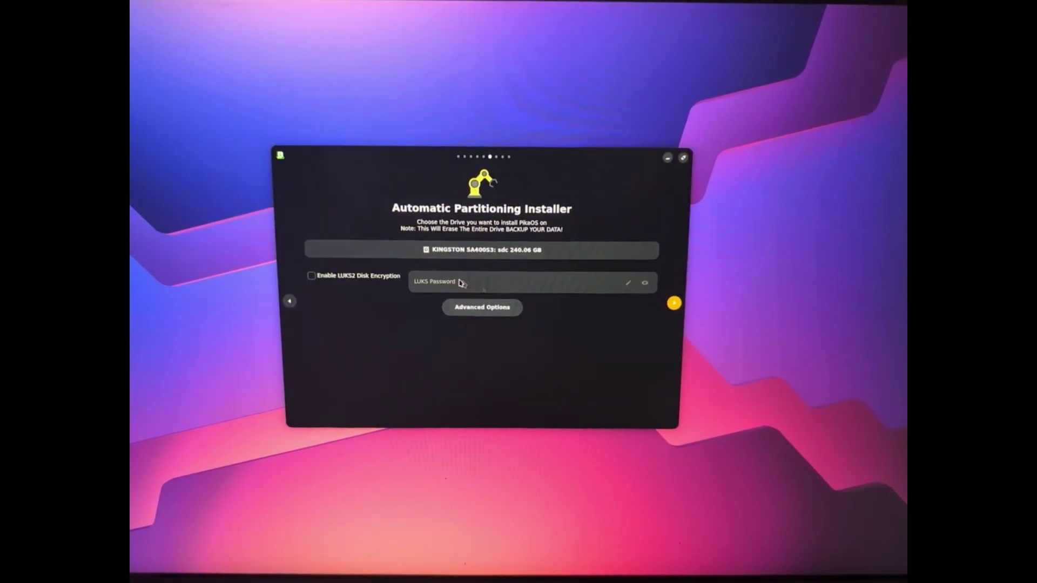
# Return to the installation summary and confirm the installation of PikaOS.
pyautogui.click(678, 308)
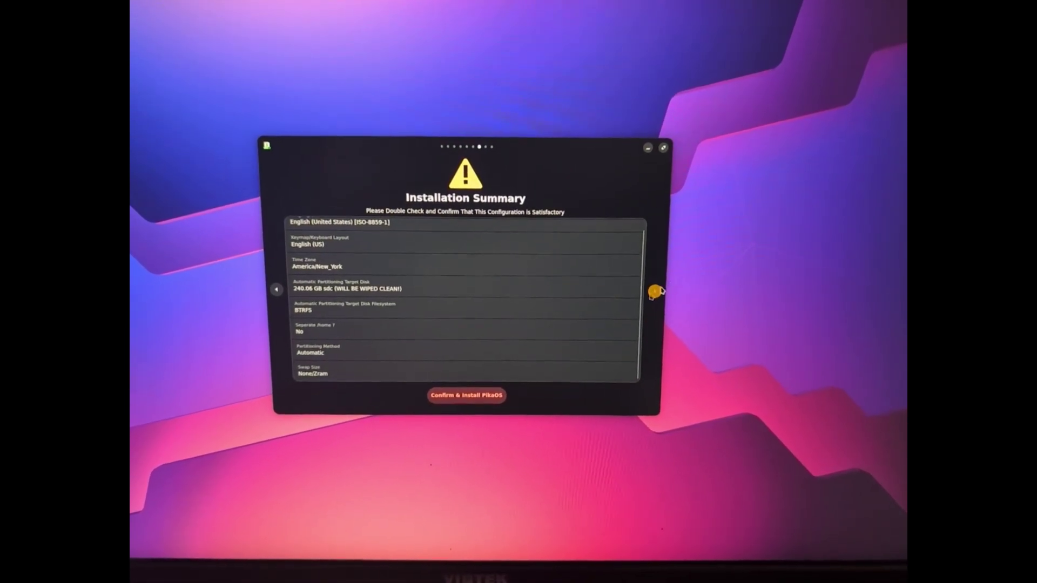
pyautogui.click(490, 402)
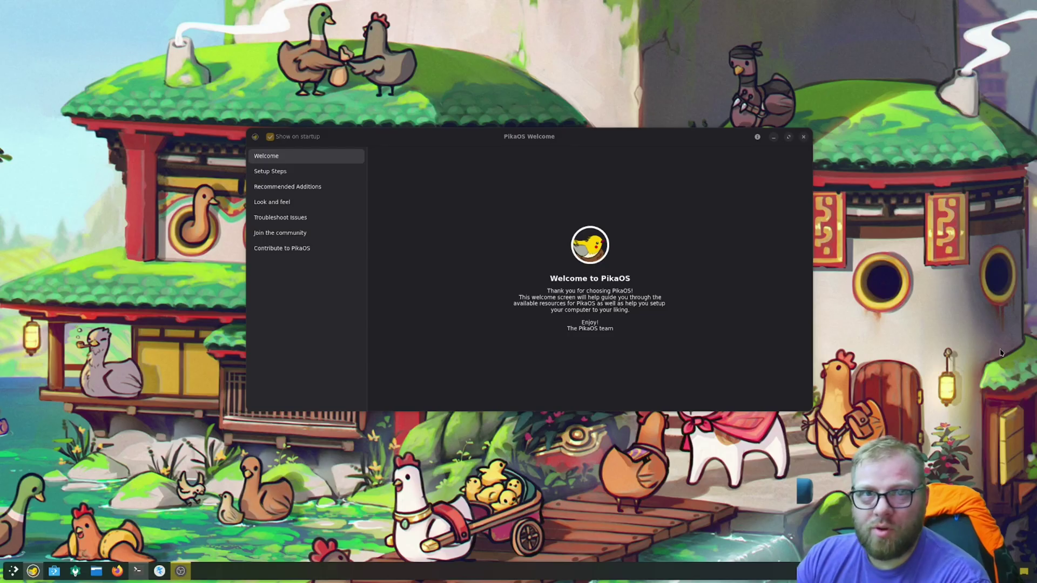
# Look over the Setup Steps page of PikaOS Welcome on the installed system.
pyautogui.click(326, 179)
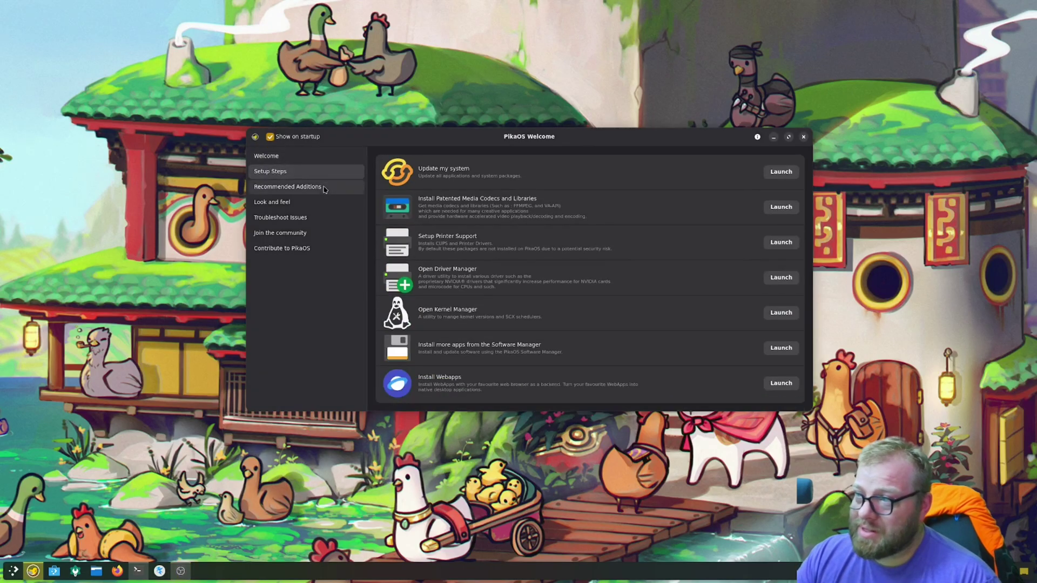
pyautogui.scroll(2, 435, 210)
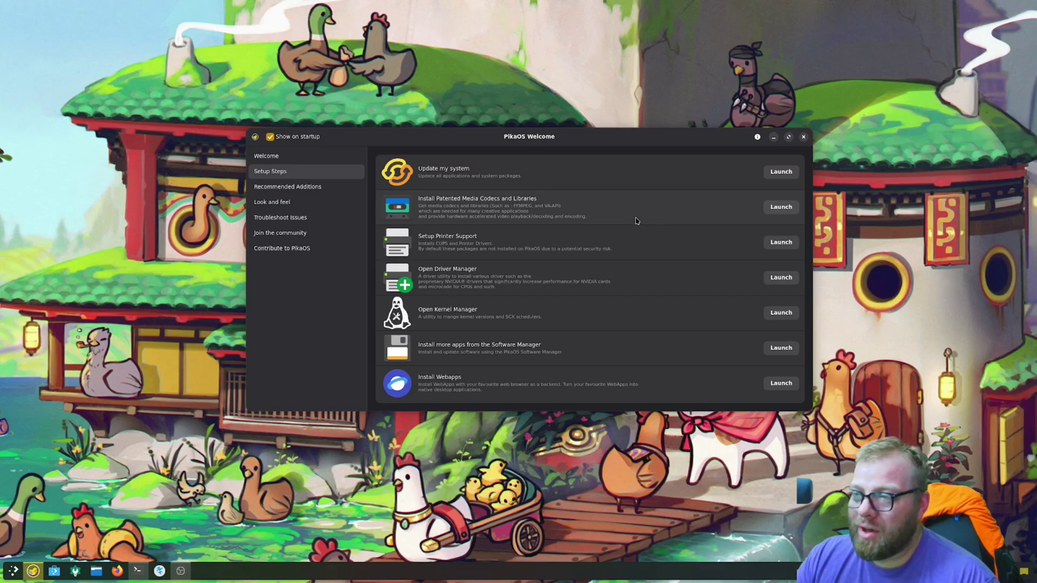
pyautogui.click(312, 162)
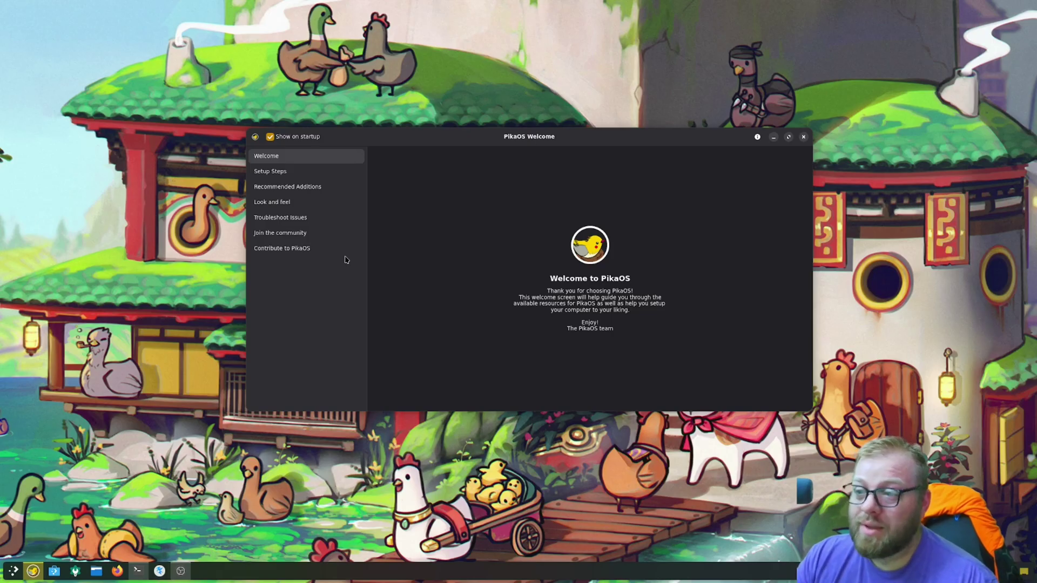
pyautogui.click(275, 172)
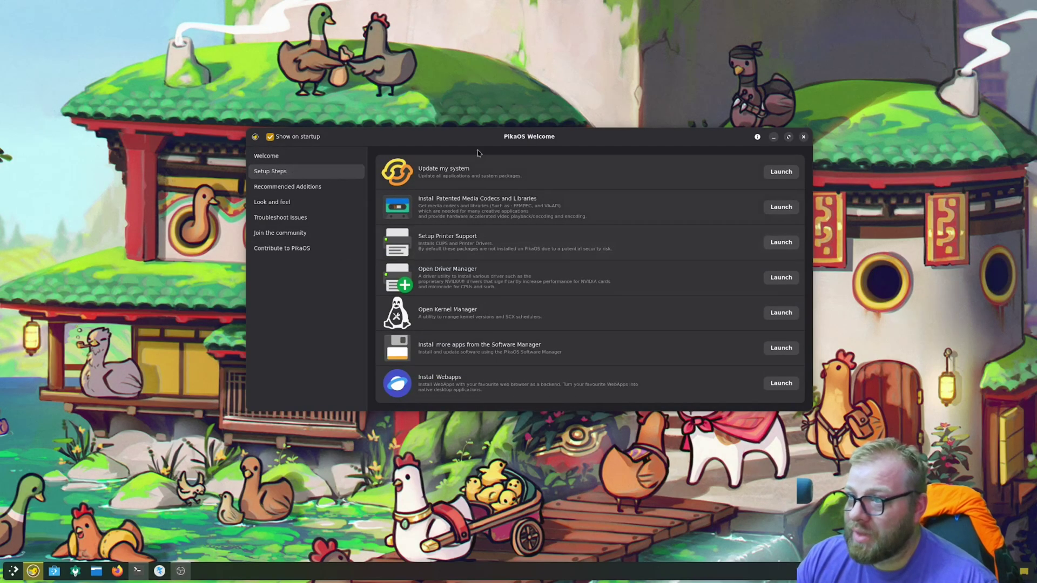
# Launch the system updater and review its main, APT and Flatpak update pages and settings, closing it when done.
pyautogui.click(781, 171)
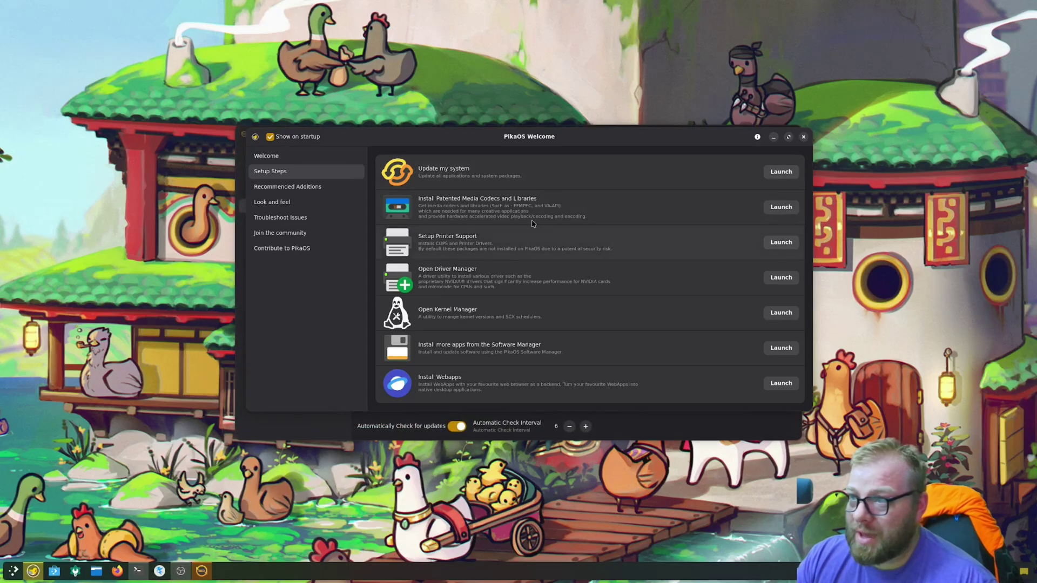
pyautogui.click(646, 426)
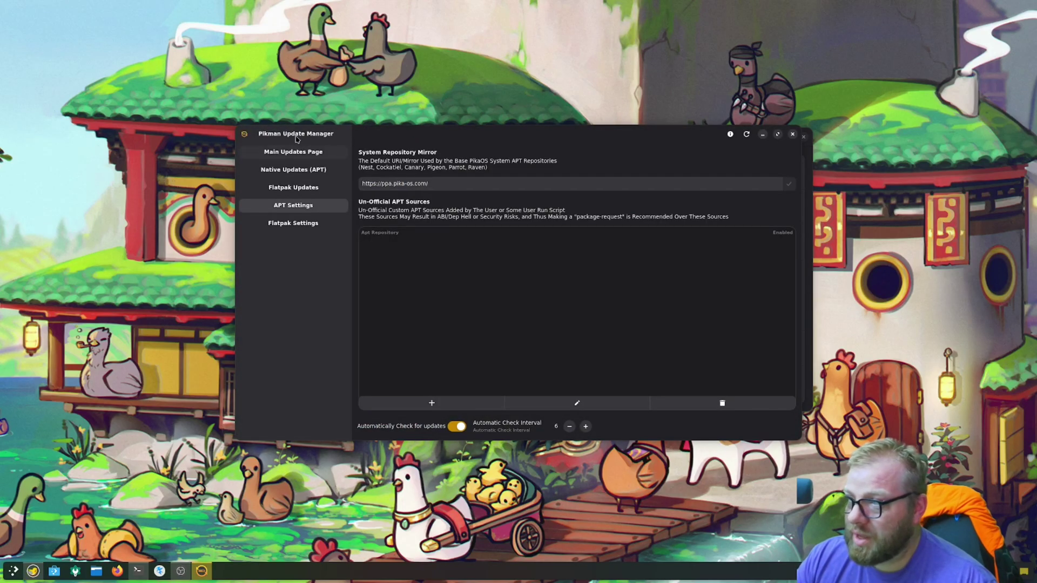
pyautogui.click(299, 151)
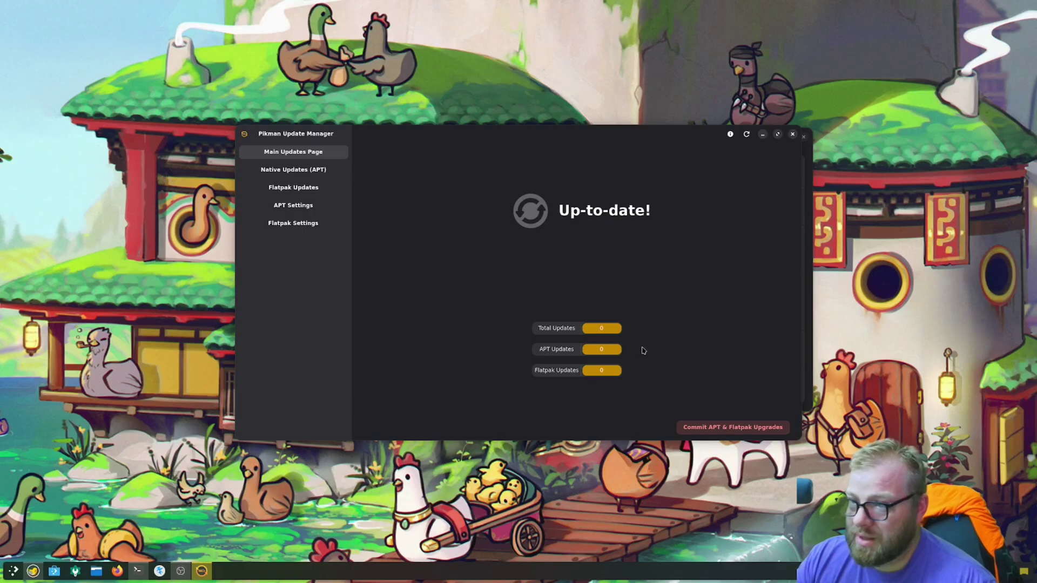
pyautogui.click(298, 170)
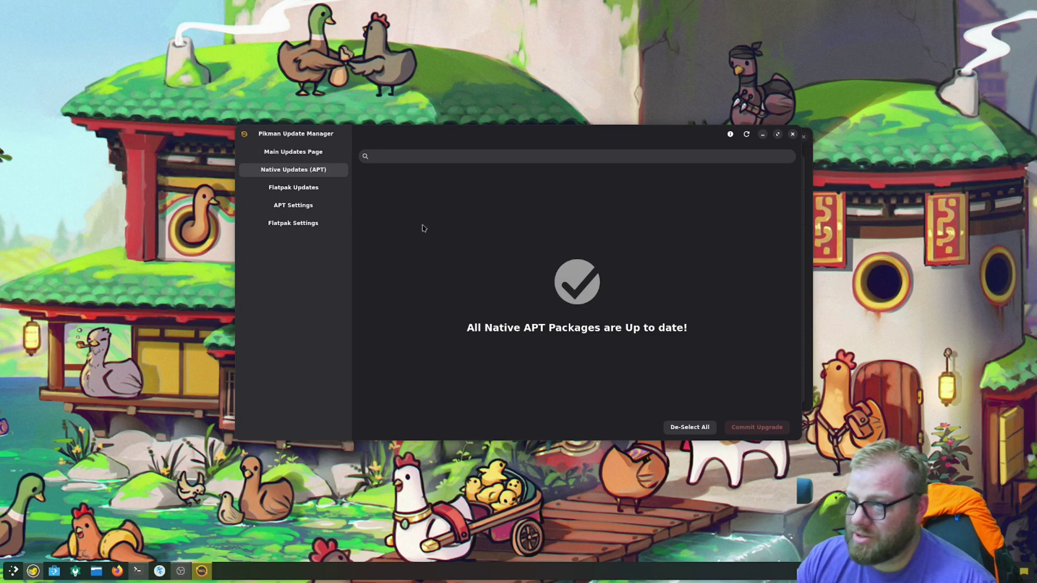
pyautogui.click(293, 187)
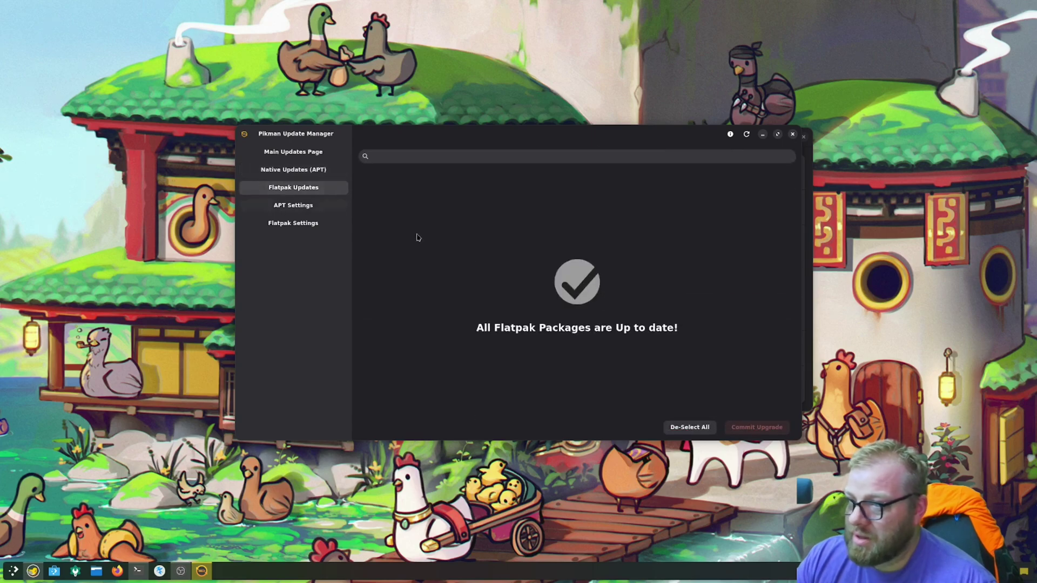
pyautogui.click(287, 208)
pyautogui.click(293, 223)
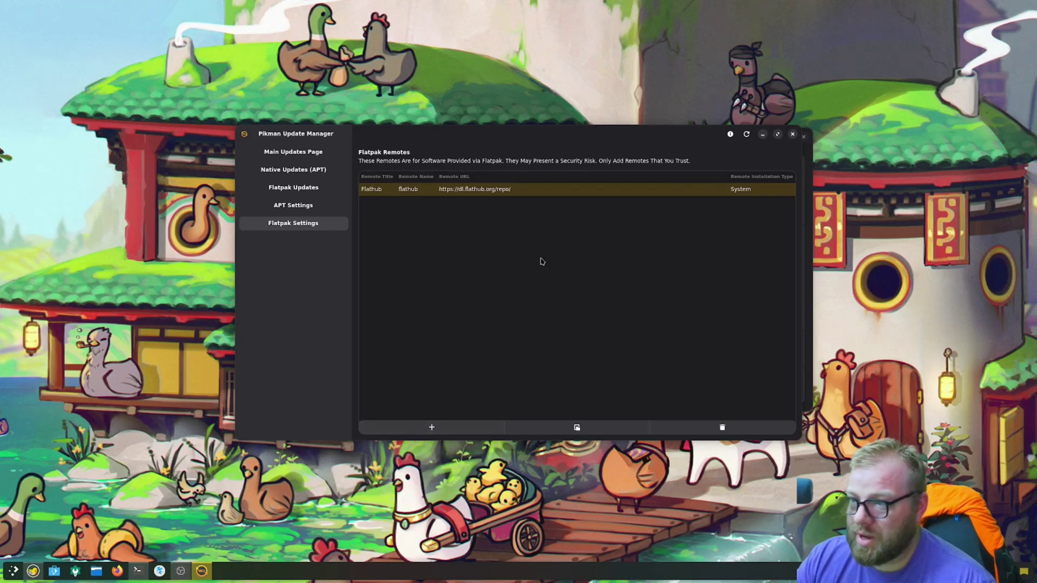
pyautogui.click(794, 136)
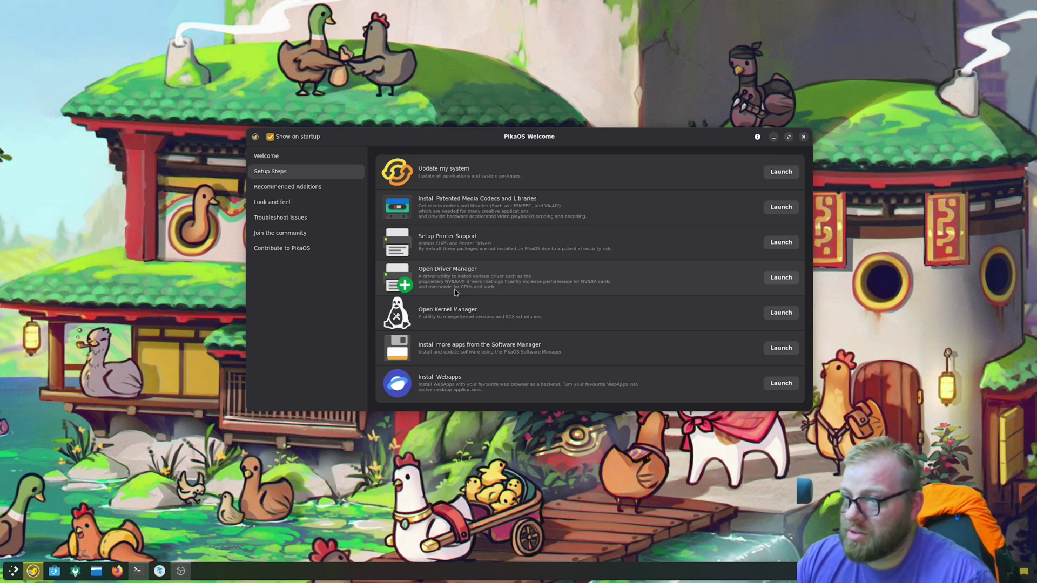
# Open the driver manager and examine the AMD Radeon graphics card's details and available driver profiles.
pyautogui.click(784, 278)
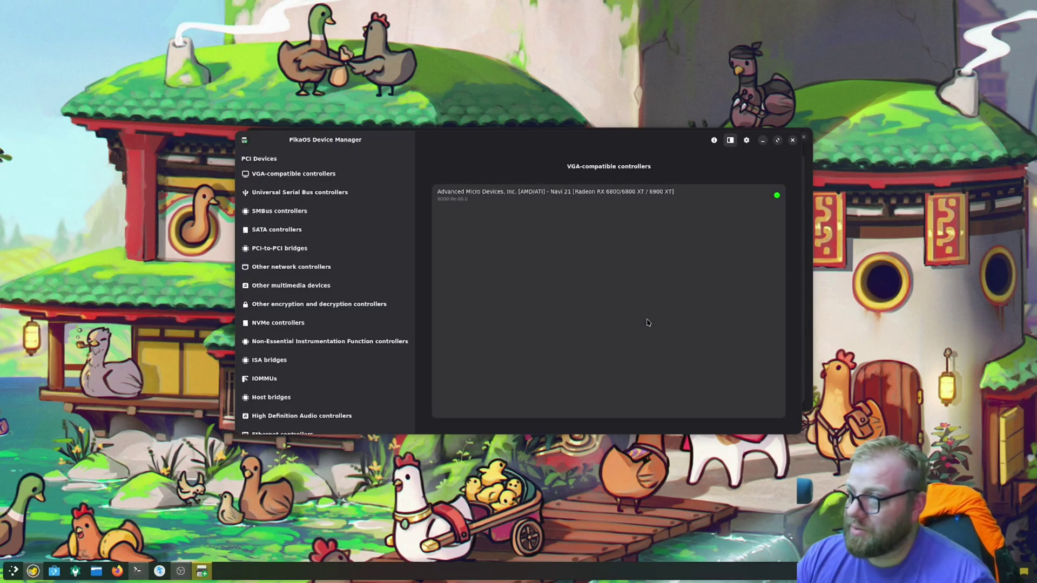
pyautogui.click(269, 179)
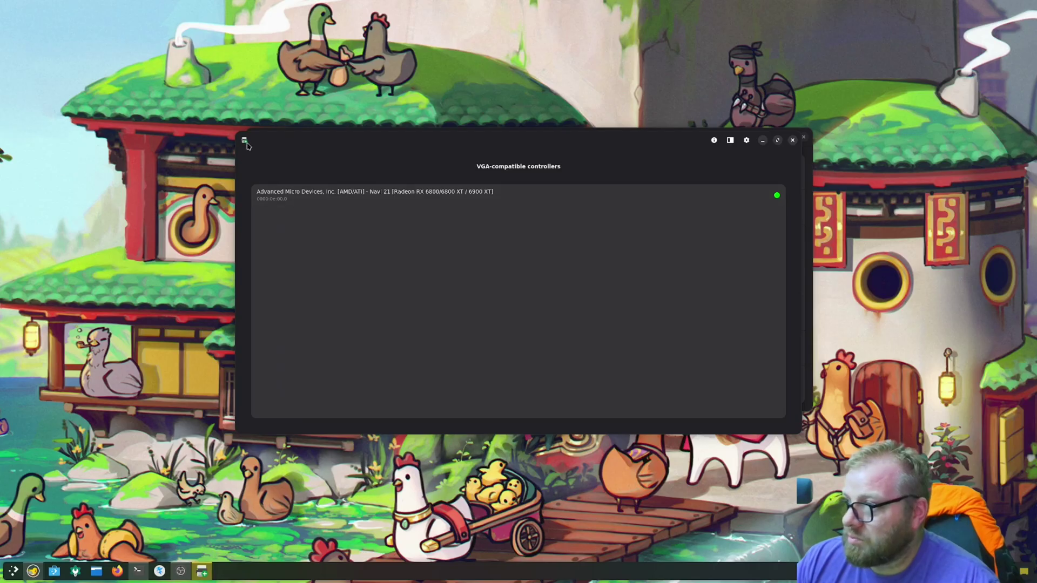
pyautogui.click(600, 193)
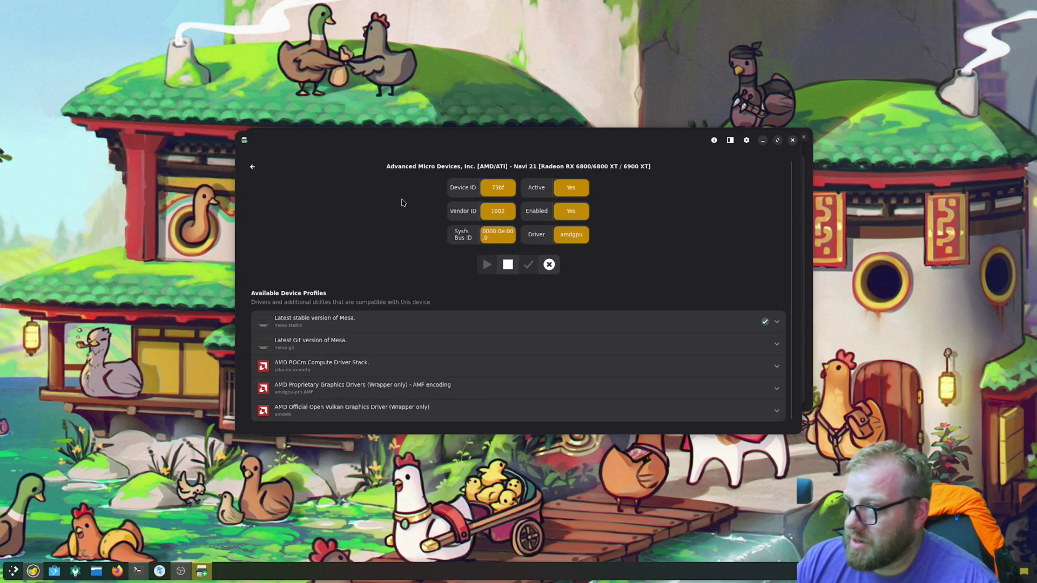
pyautogui.press('Escape')
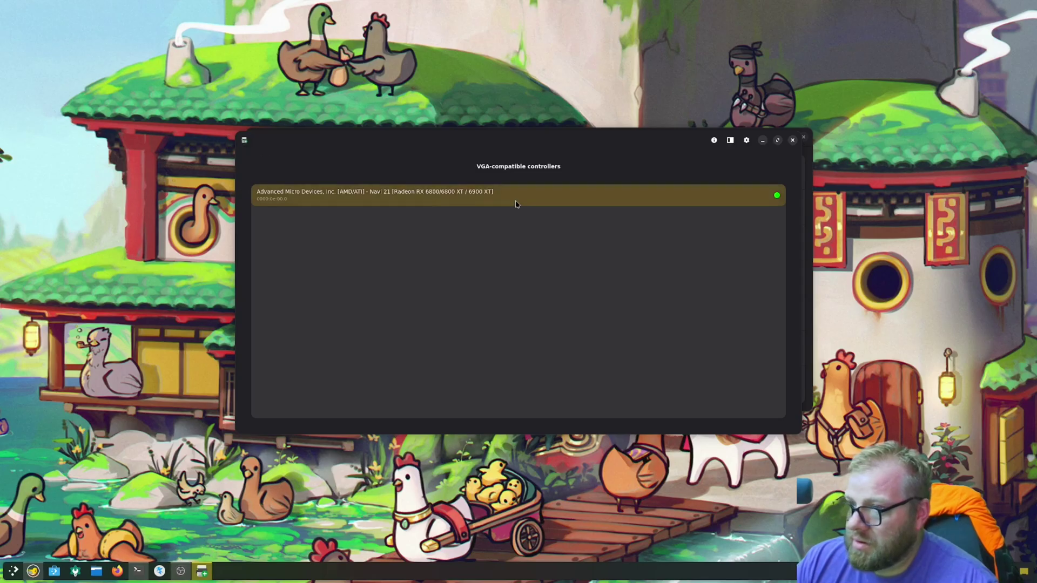
# Show the device categories again and view the details of the AMD FCH SMBus Controller.
pyautogui.click(730, 140)
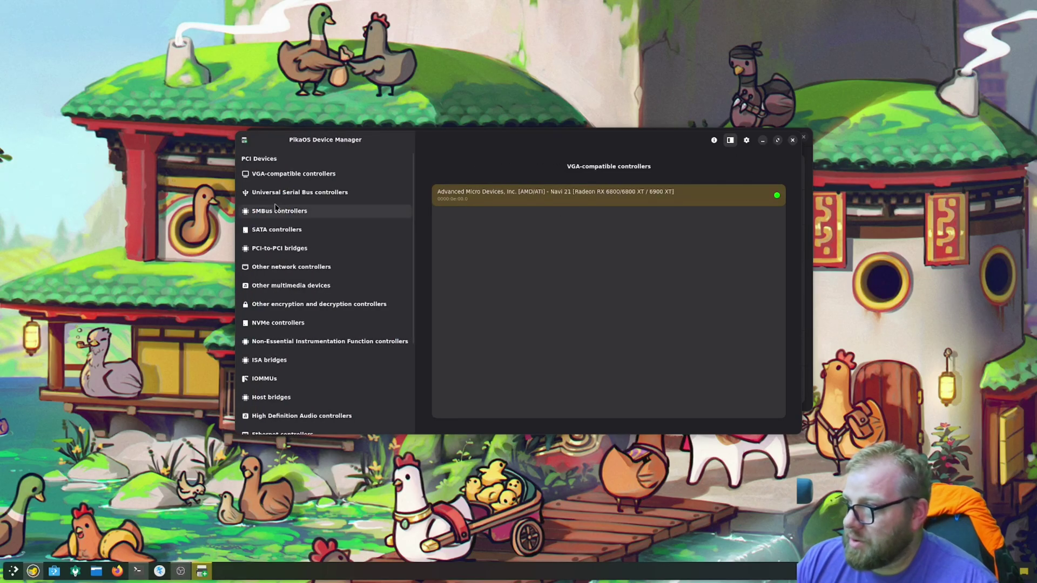
pyautogui.click(294, 211)
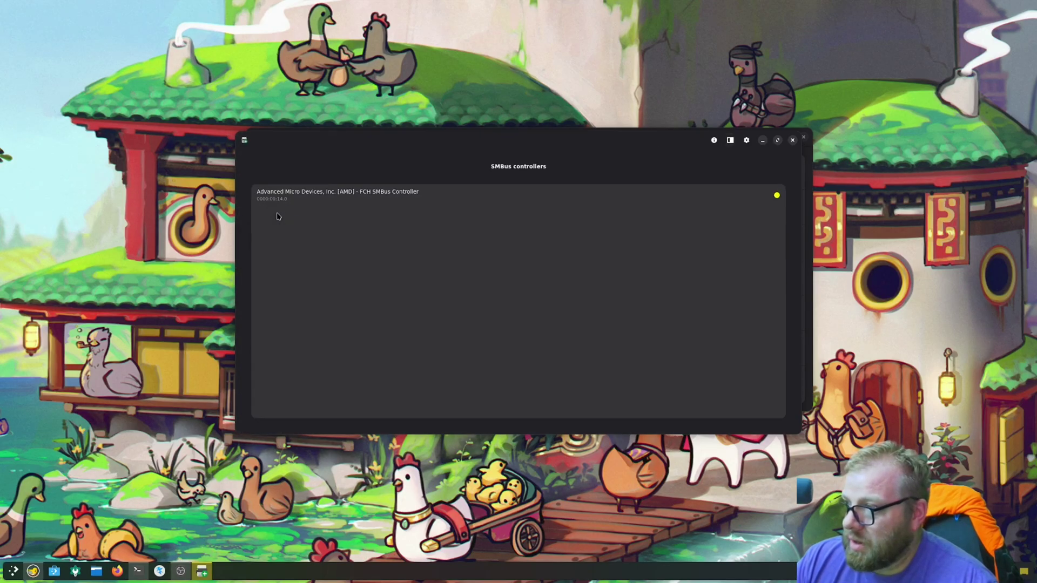
pyautogui.click(304, 200)
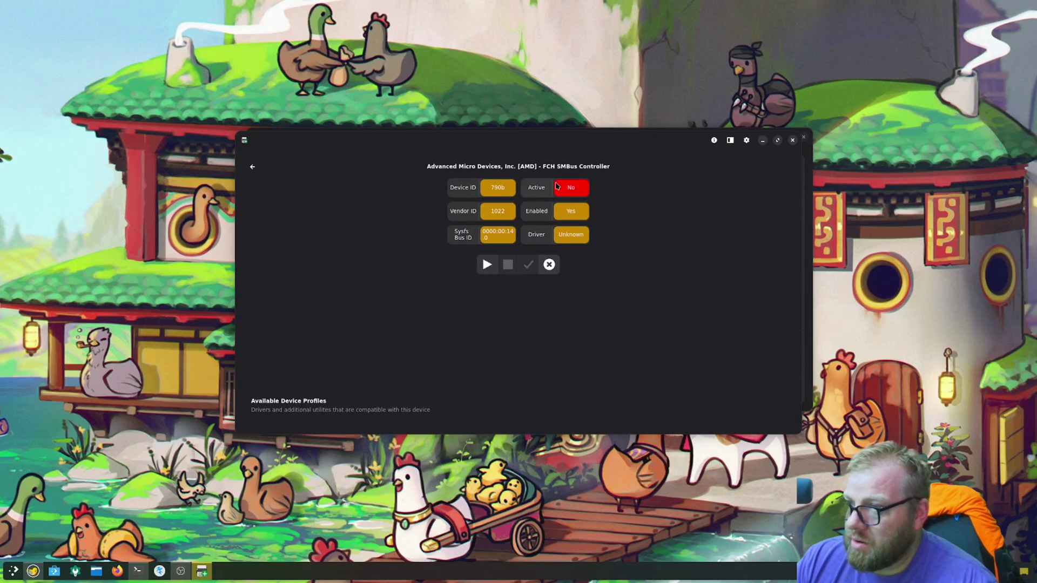
# Try to start the AMD FCH SMBus Controller device.
pyautogui.click(486, 264)
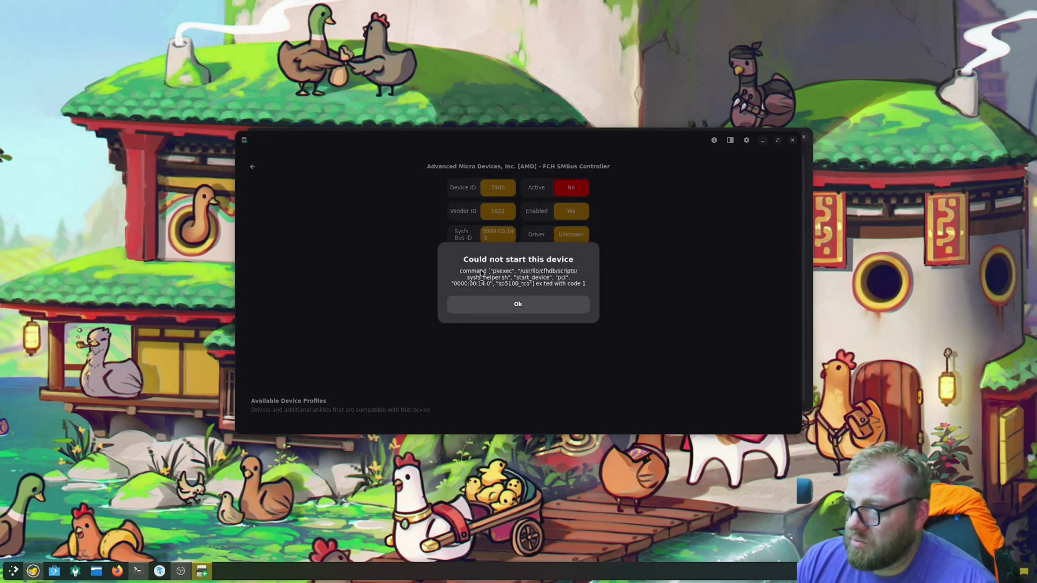
pyautogui.click(493, 310)
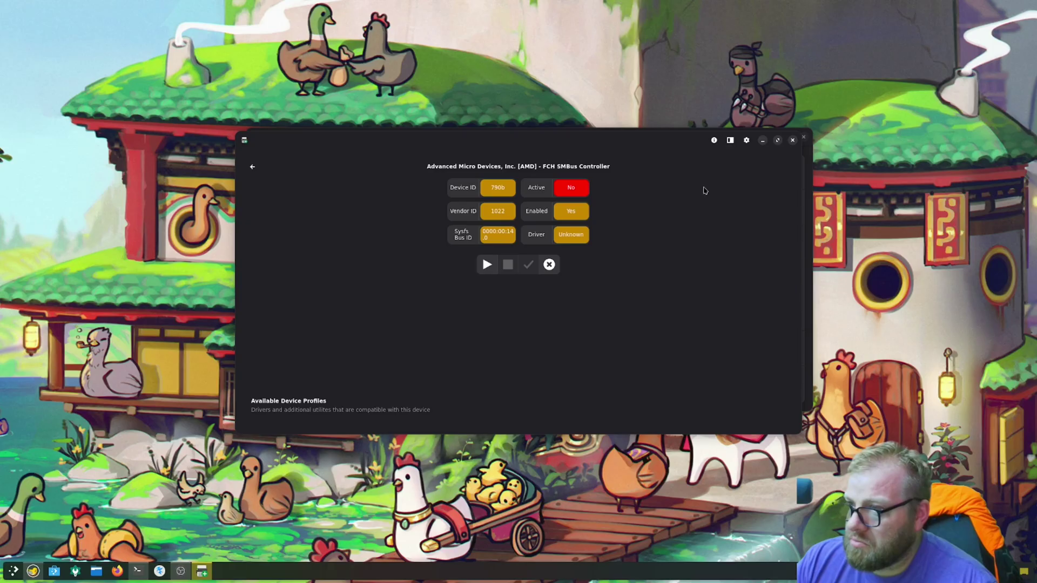
# View the device lists of the NVMe controllers and IOMMUs categories.
pyautogui.click(731, 140)
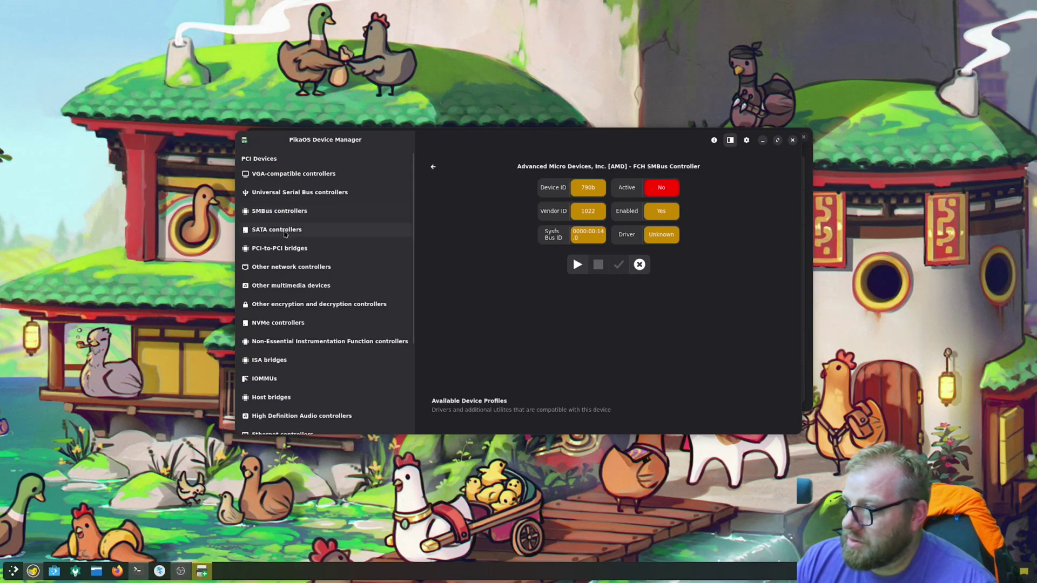
pyautogui.scroll(-3, 281, 253)
pyautogui.click(284, 260)
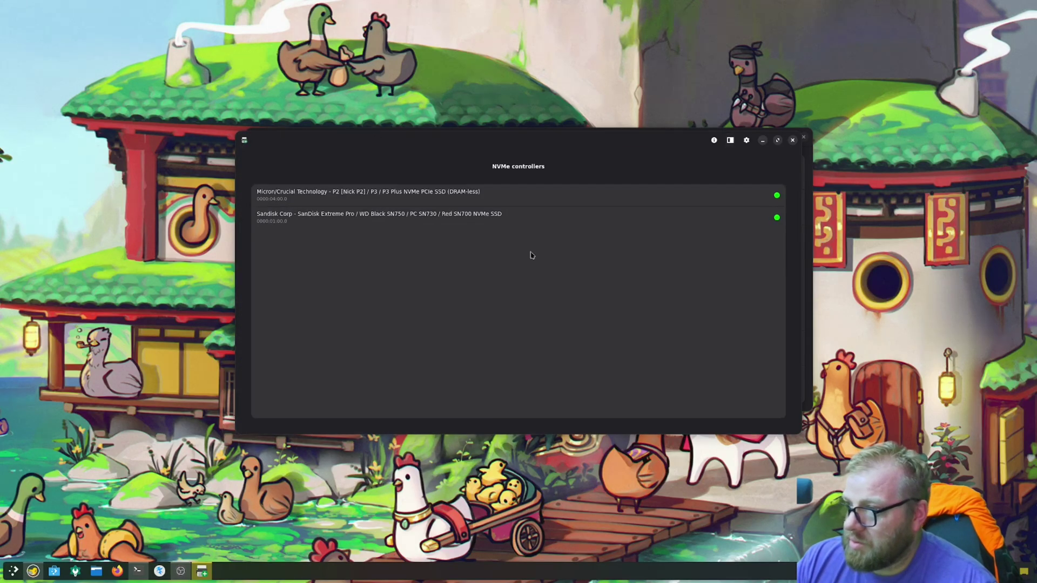
pyautogui.click(731, 141)
pyautogui.scroll(-3, 345, 281)
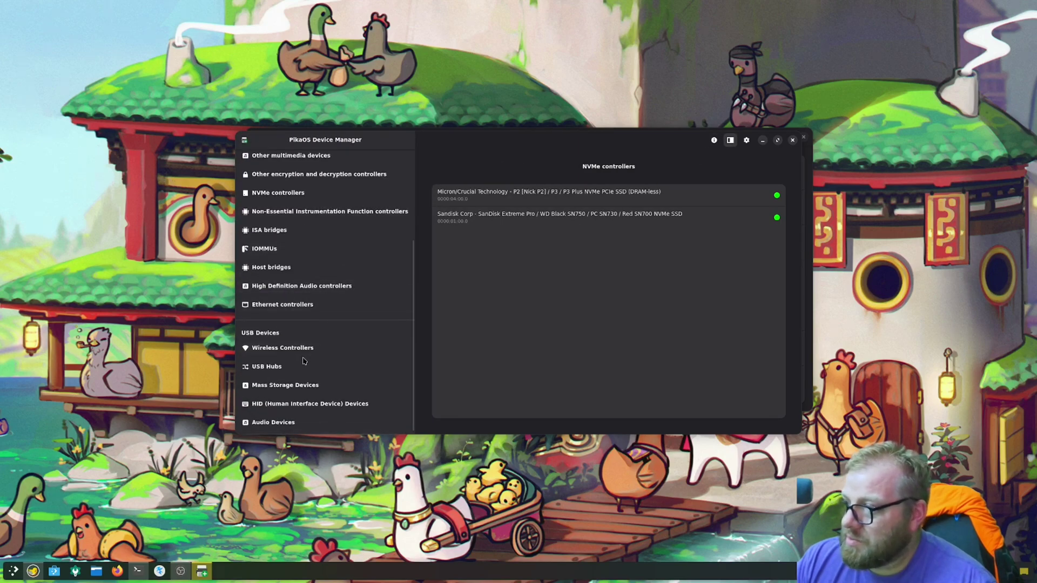
pyautogui.scroll(1, 298, 389)
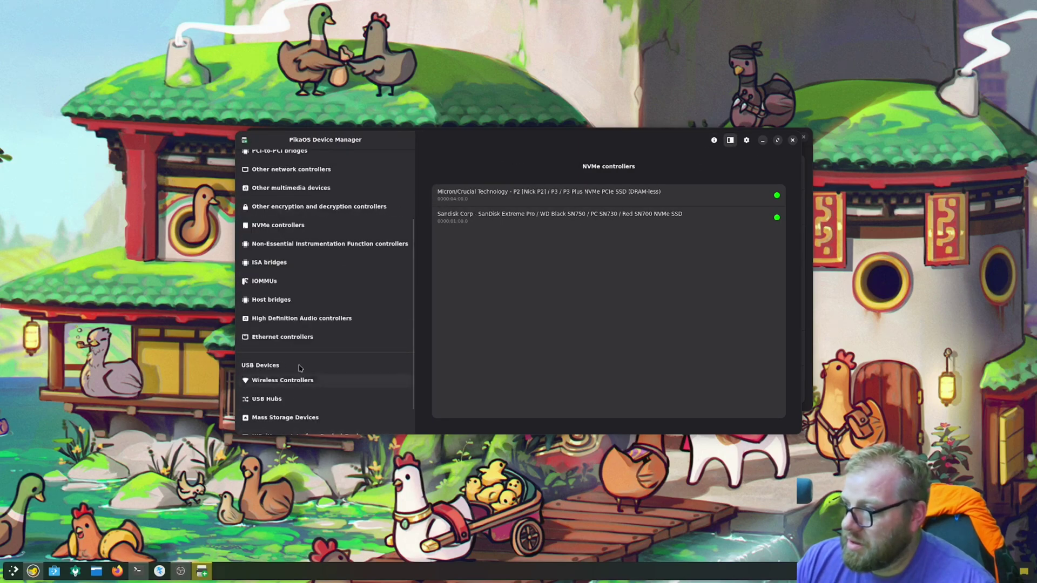
pyautogui.click(283, 280)
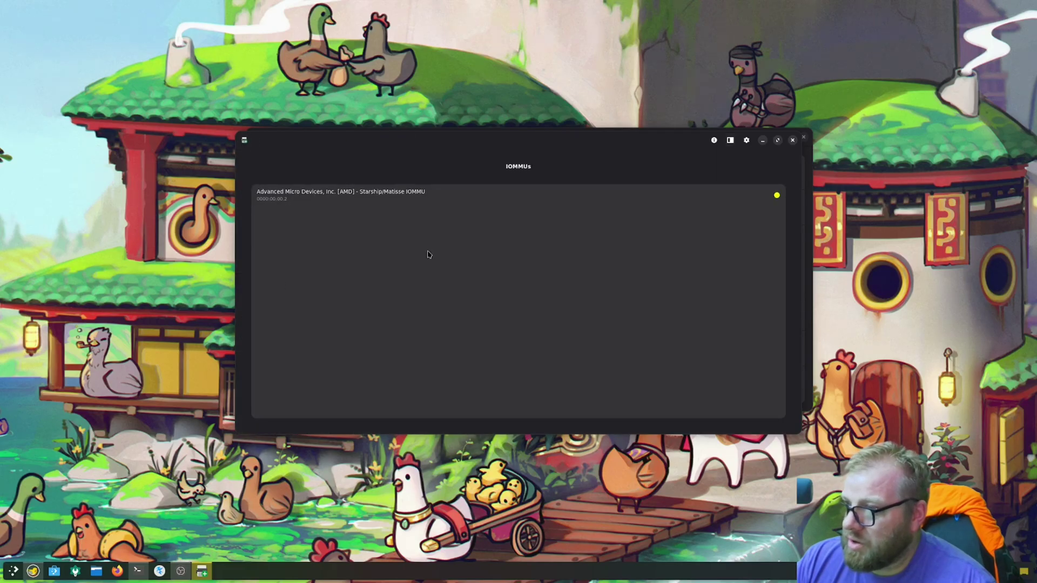
# View the device lists of the High Definition Audio controllers and Other encryption and decryption controllers categories.
pyautogui.click(731, 140)
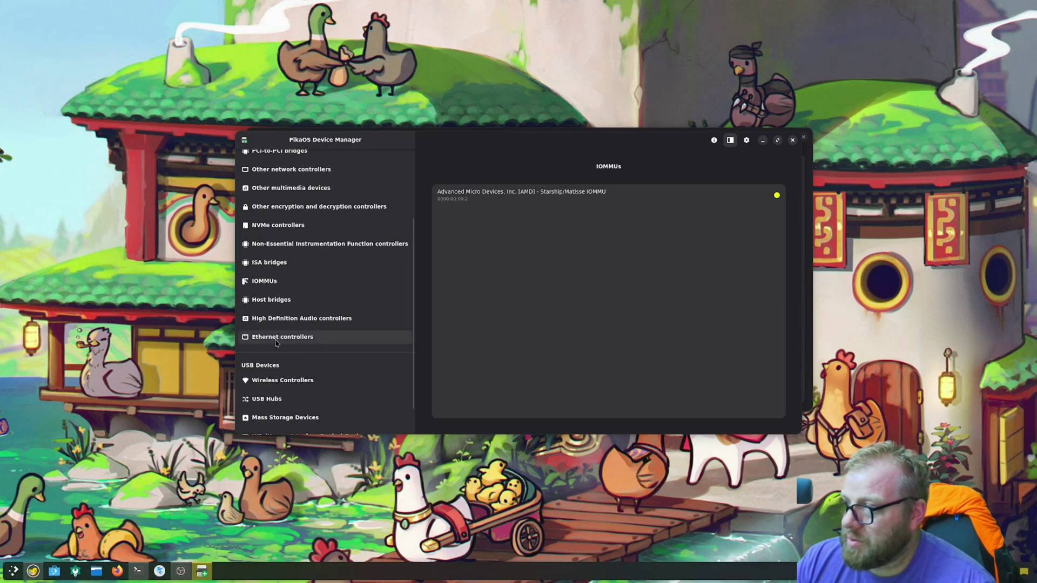
pyautogui.click(281, 320)
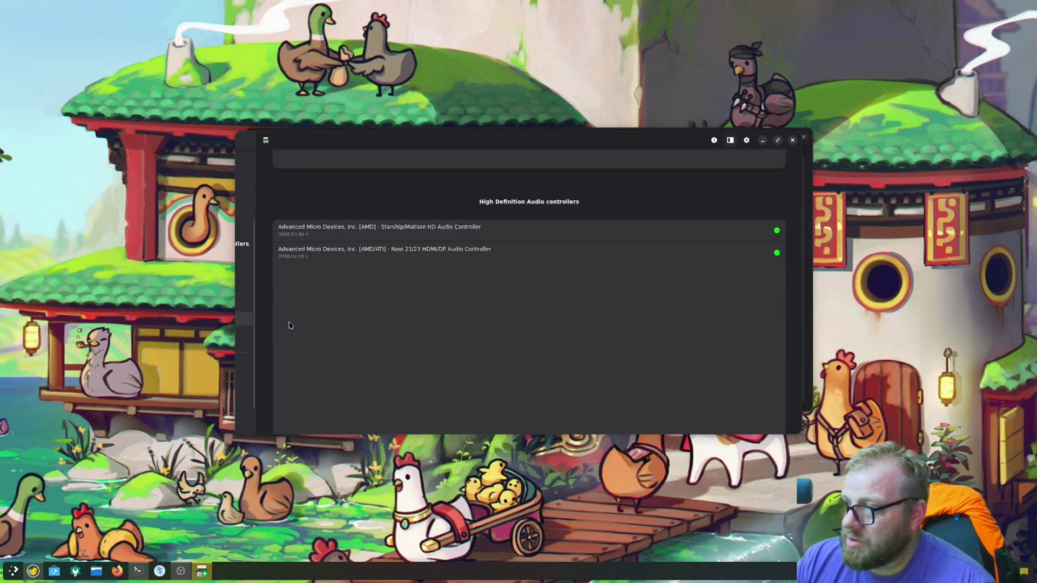
pyautogui.click(730, 140)
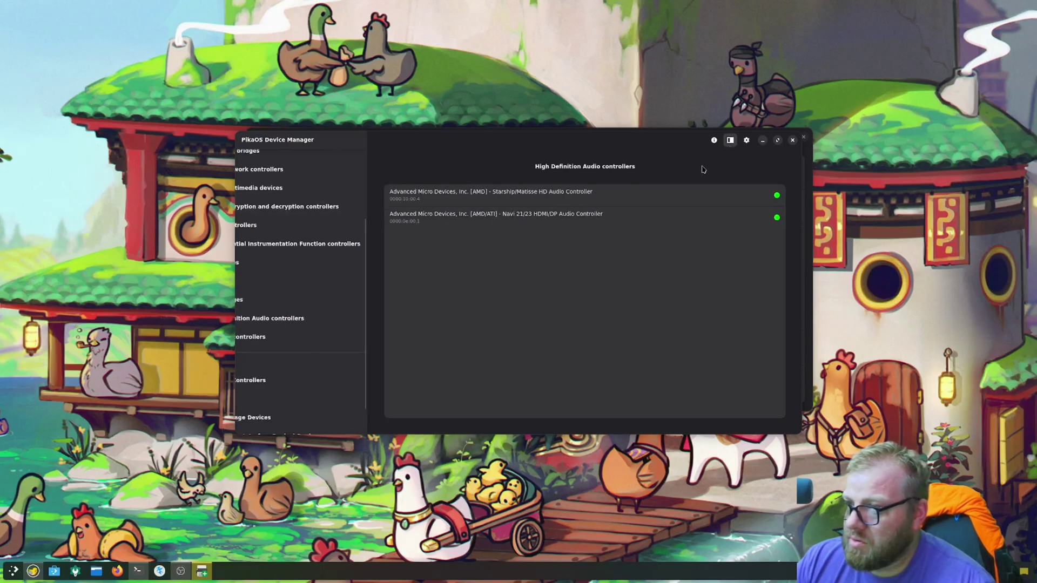
pyautogui.click(299, 208)
# View the VGA-compatible controllers list again and close the device manager.
pyautogui.click(730, 140)
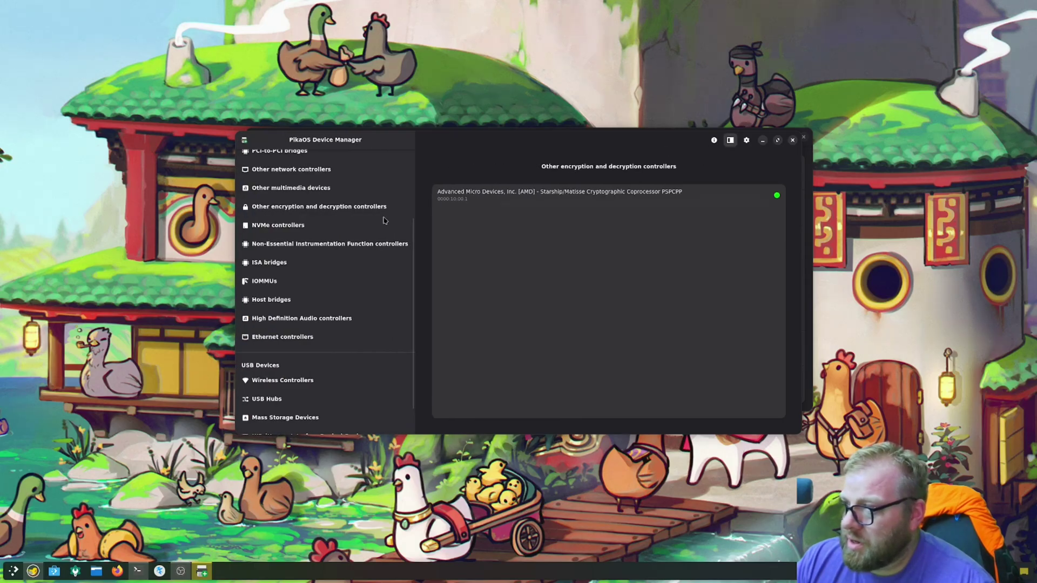
pyautogui.scroll(1, 294, 235)
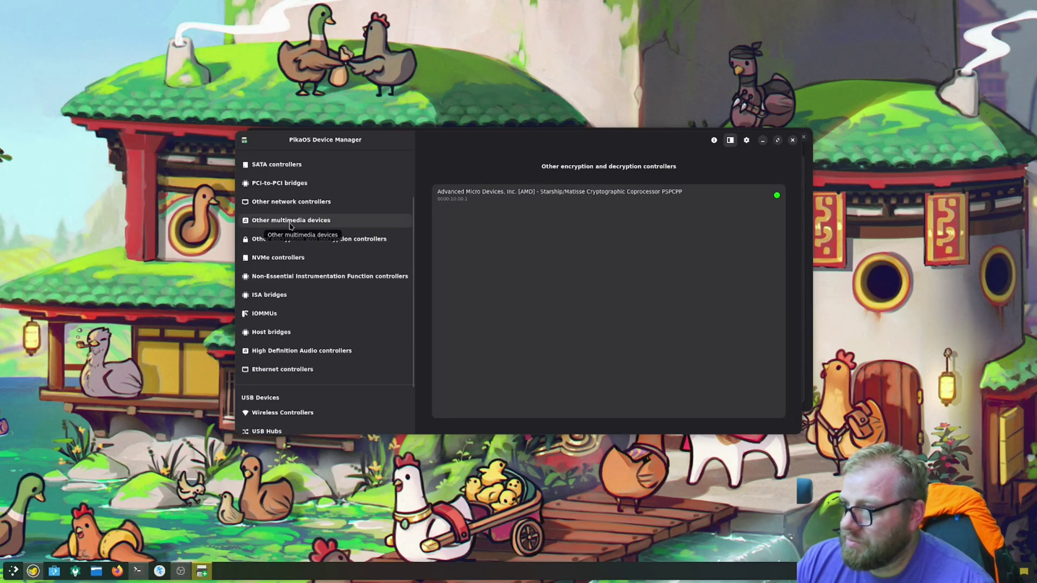
pyautogui.scroll(2, 266, 206)
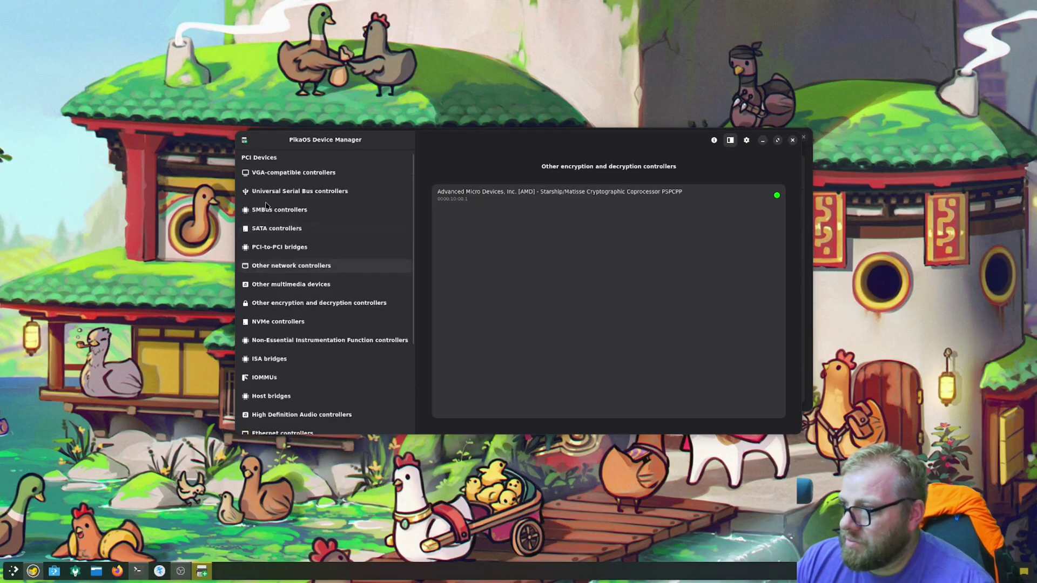
pyautogui.click(280, 176)
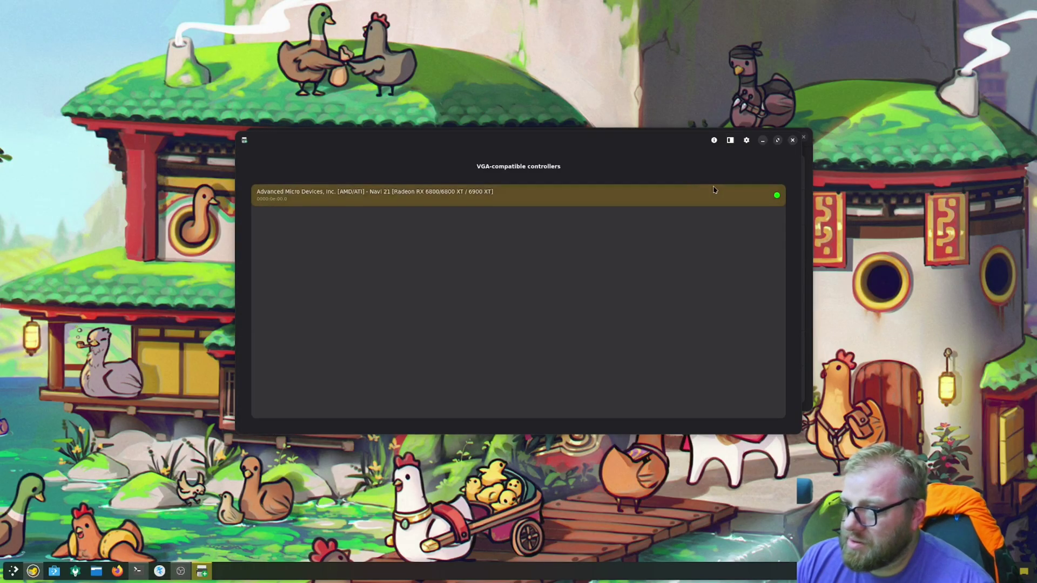
pyautogui.click(793, 140)
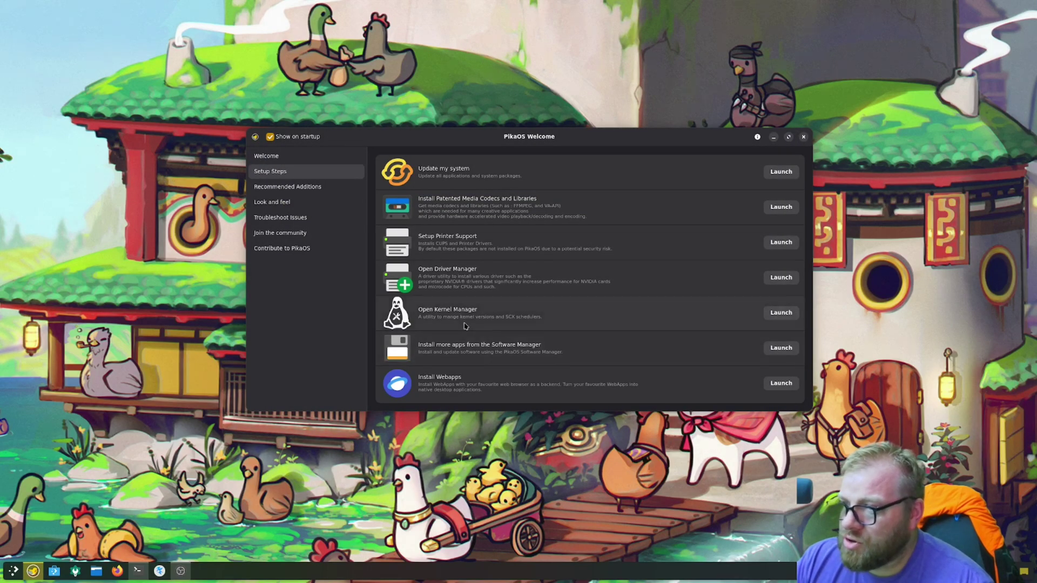
# Launch the kernel manager from the Setup Steps page, look through the available kernel packages and close it.
pyautogui.click(781, 313)
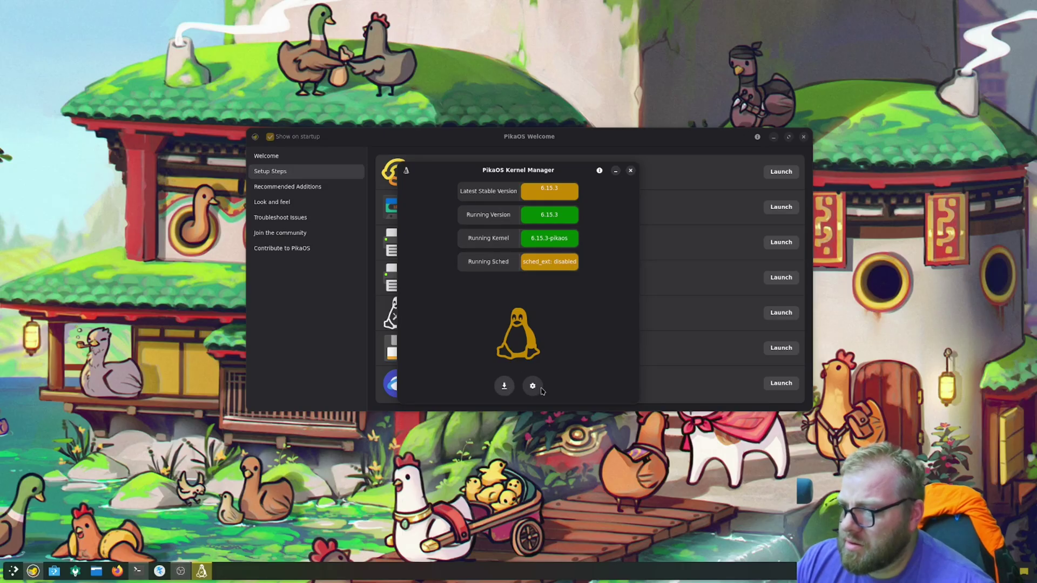
pyautogui.click(505, 387)
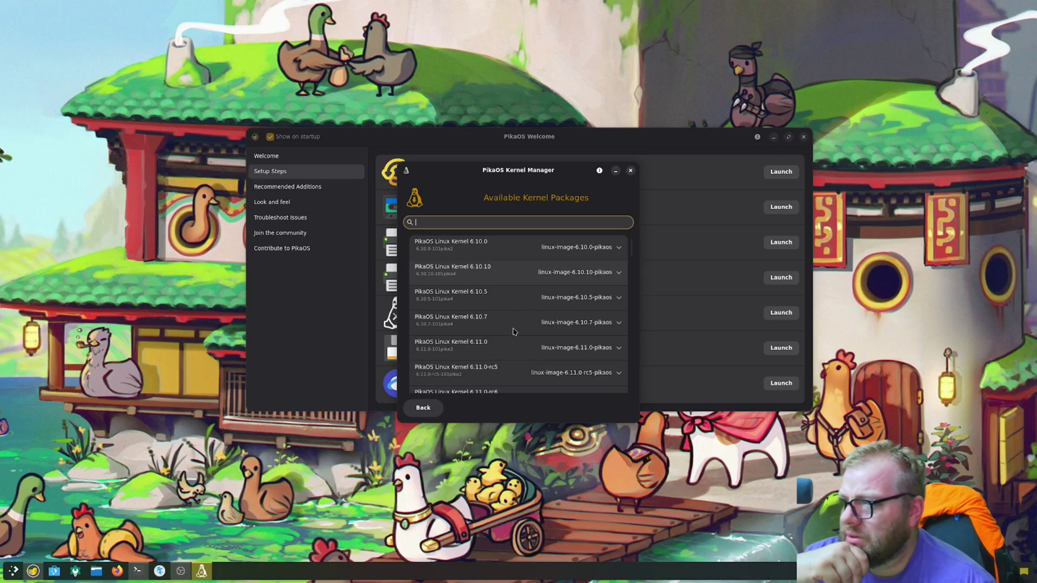
pyautogui.scroll(-3, 513, 342)
pyautogui.scroll(-5, 513, 342)
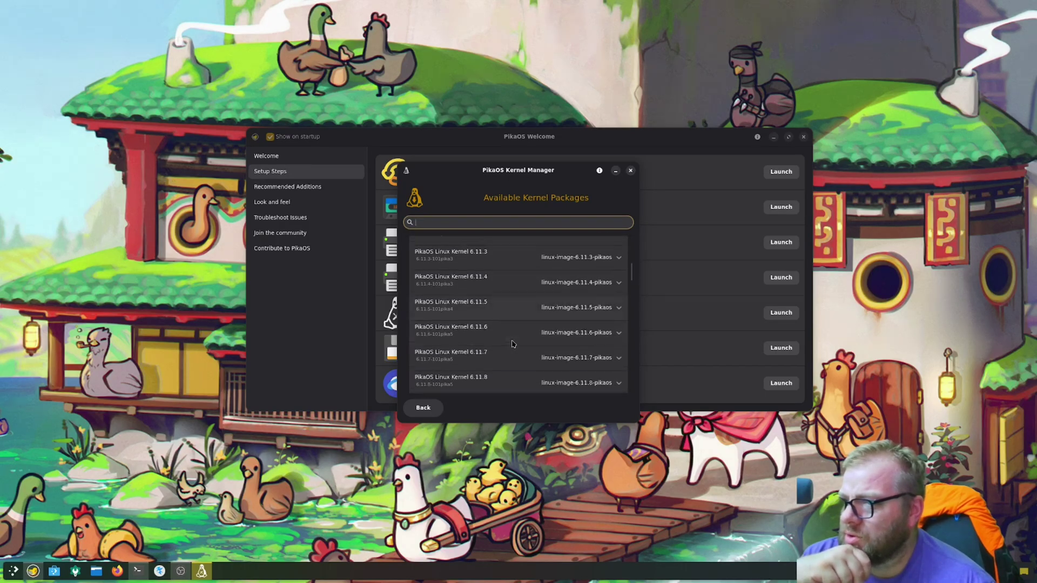
pyautogui.scroll(-6, 514, 342)
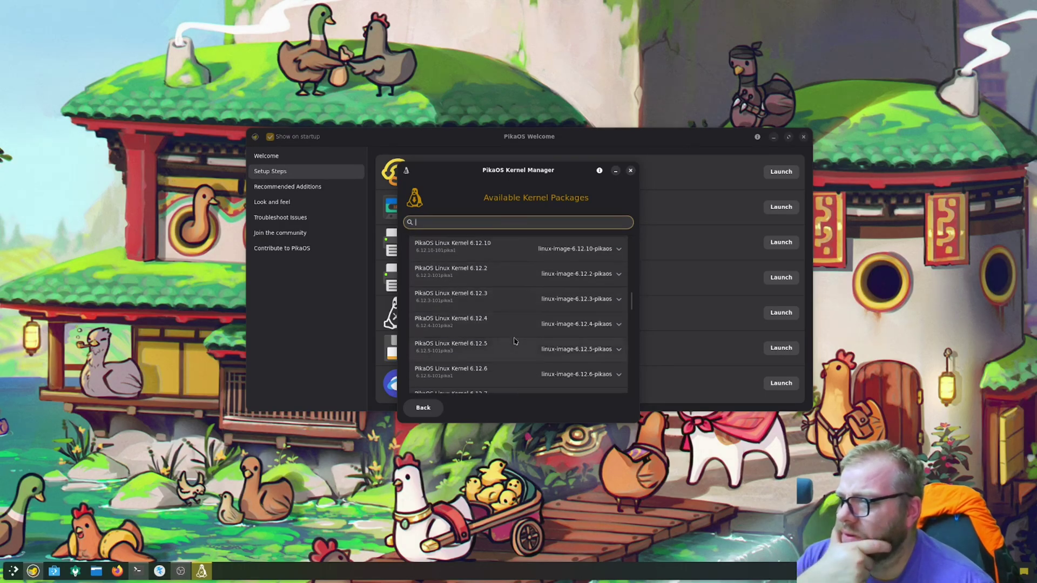
pyautogui.scroll(-8, 514, 341)
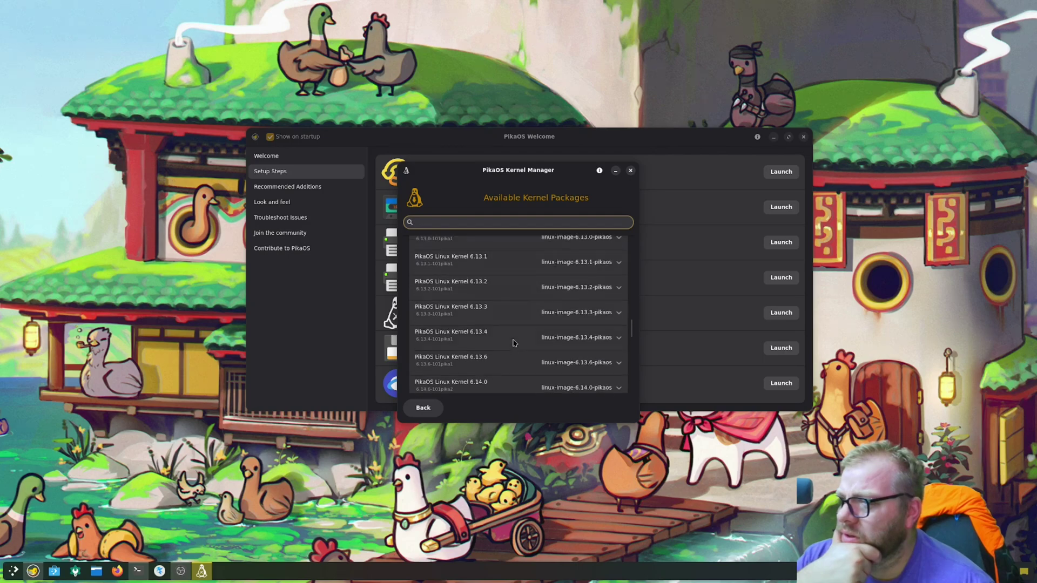
pyautogui.scroll(-8, 513, 344)
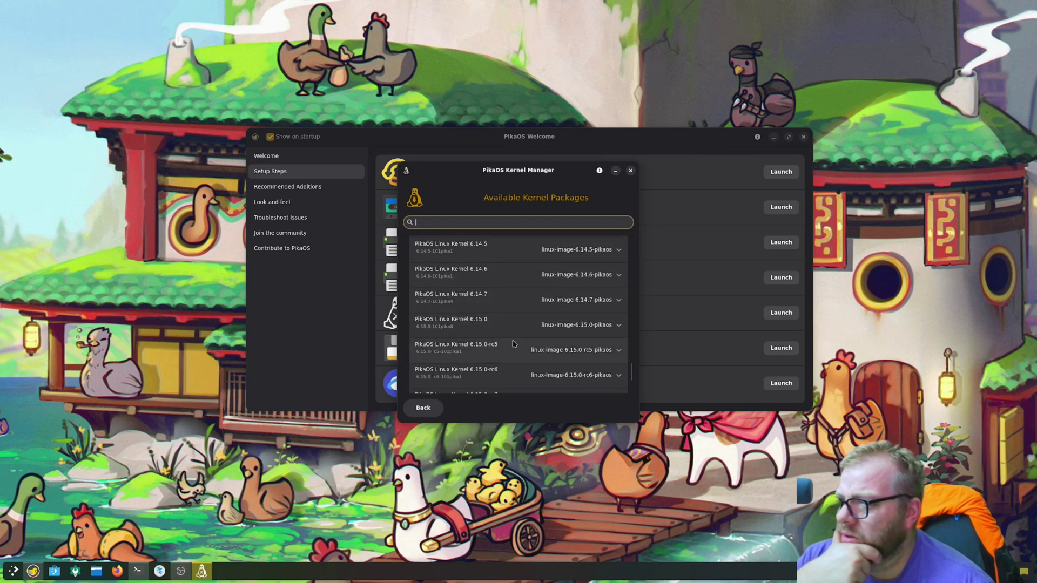
pyautogui.scroll(20, 513, 344)
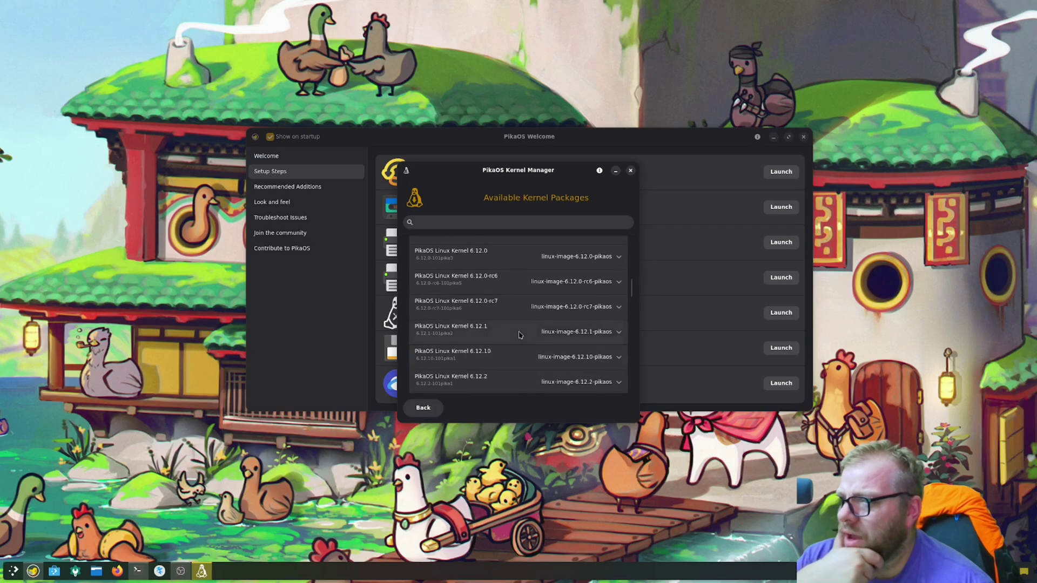
pyautogui.scroll(10, 519, 334)
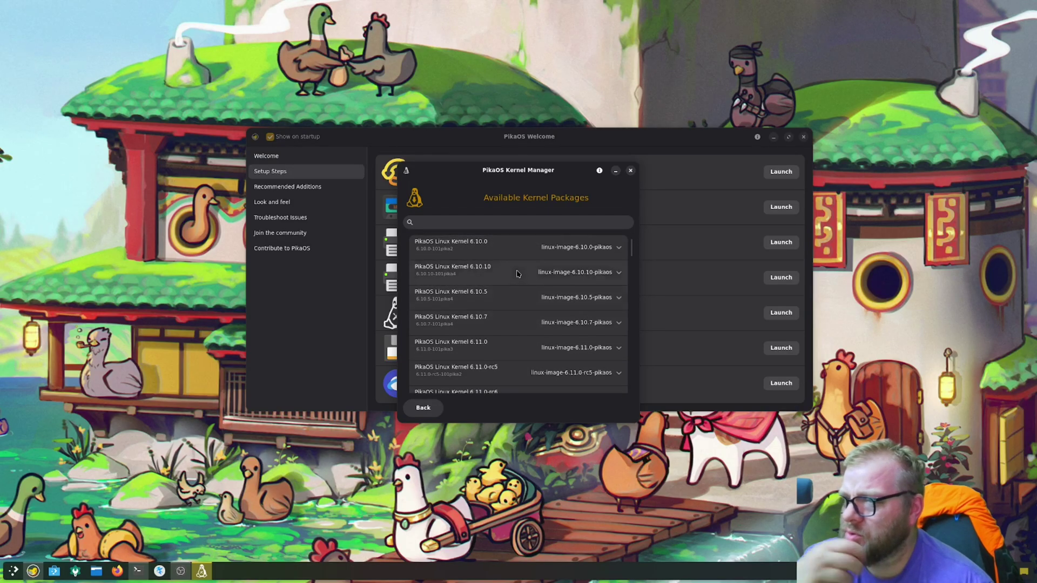
pyautogui.click(630, 171)
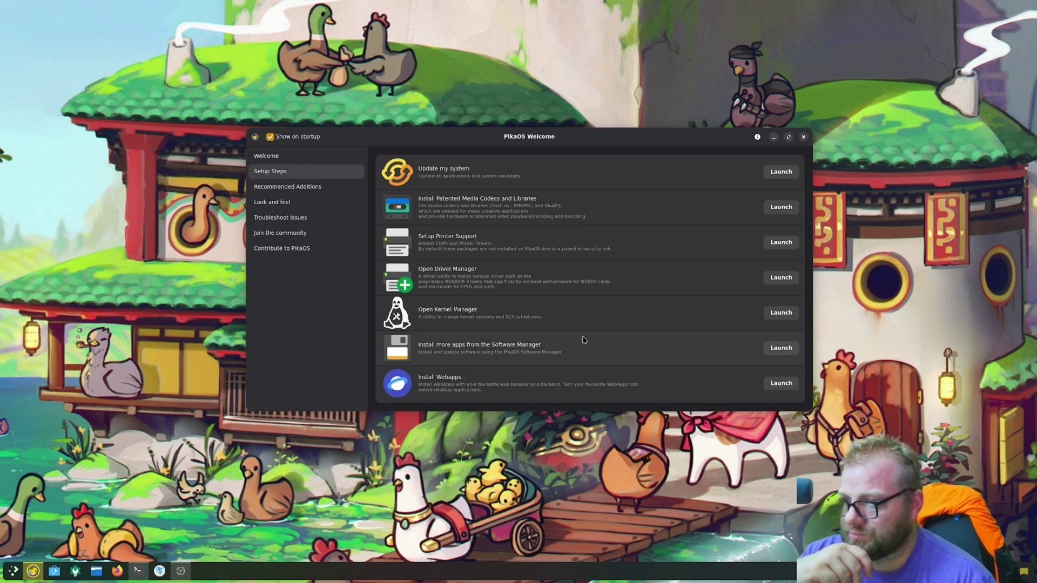
# Launch the software manager from Setup Steps, look over its home page and the VLC entry, and close it.
pyautogui.click(777, 348)
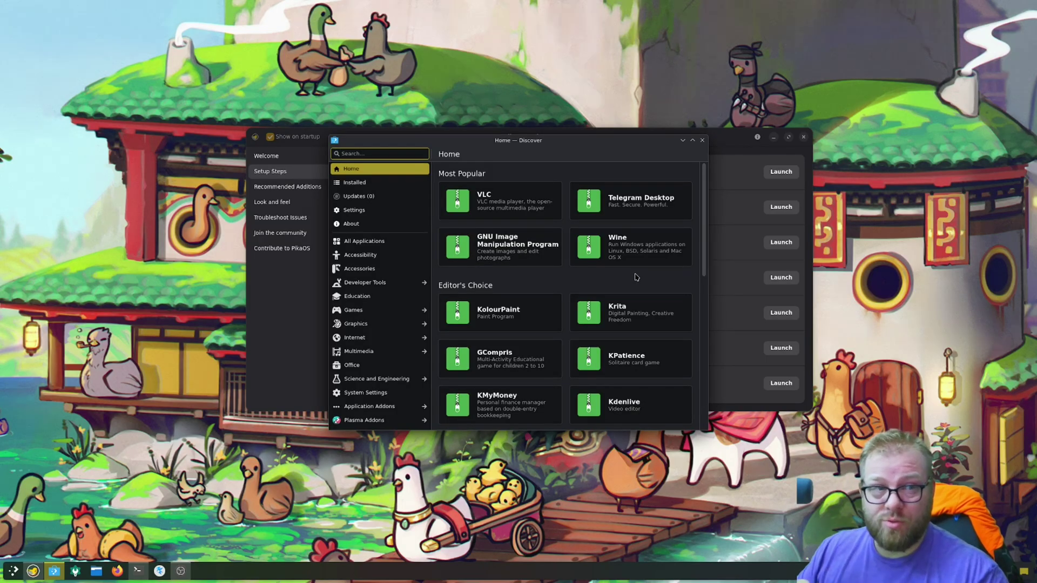
pyautogui.hotkey('alt', 'Tab')
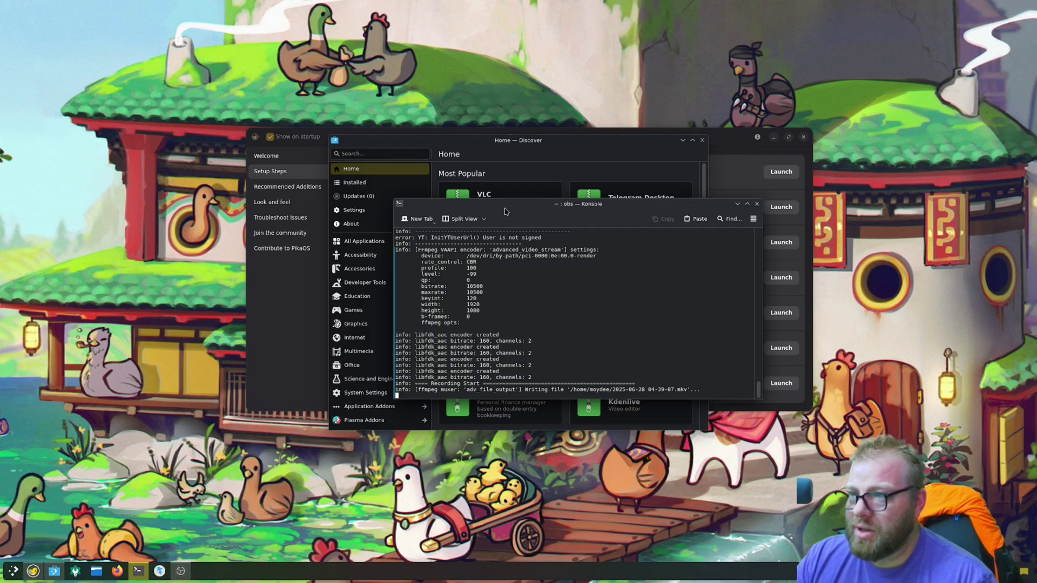
pyautogui.moveTo(504, 208); pyautogui.dragTo(1036, 140)
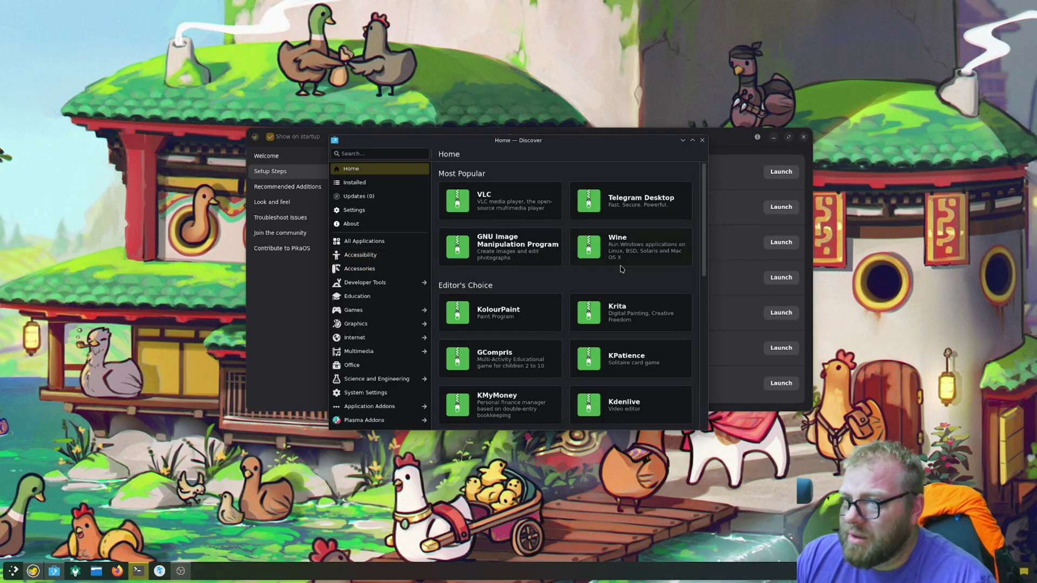
pyautogui.scroll(-3, 621, 267)
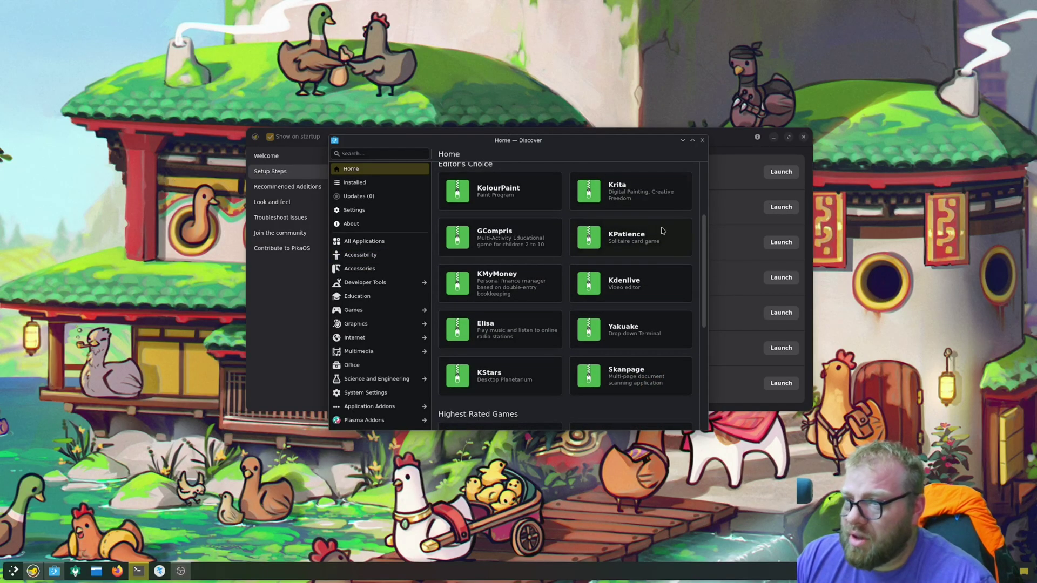
pyautogui.scroll(3, 661, 231)
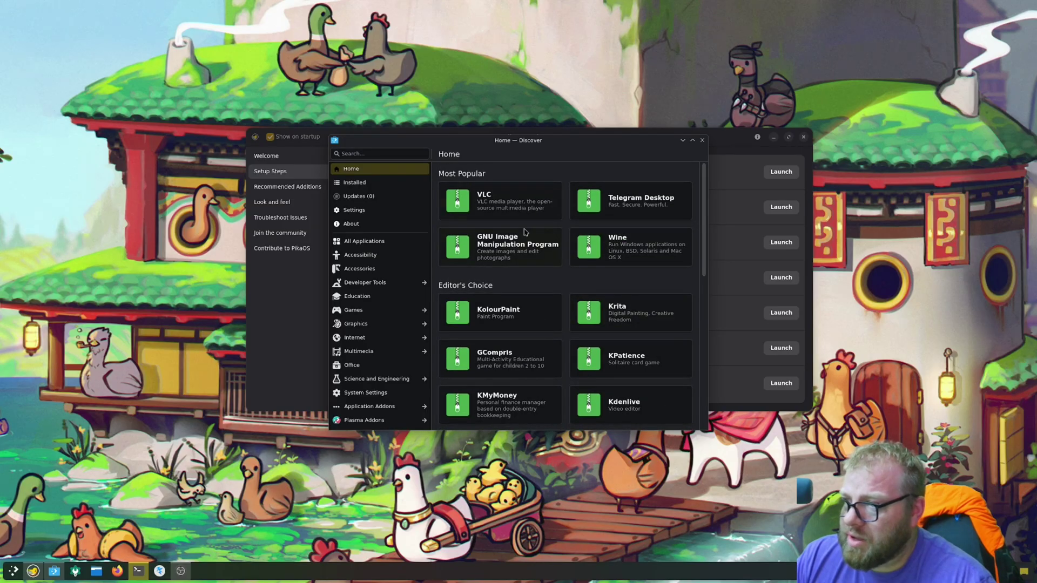
pyautogui.click(477, 211)
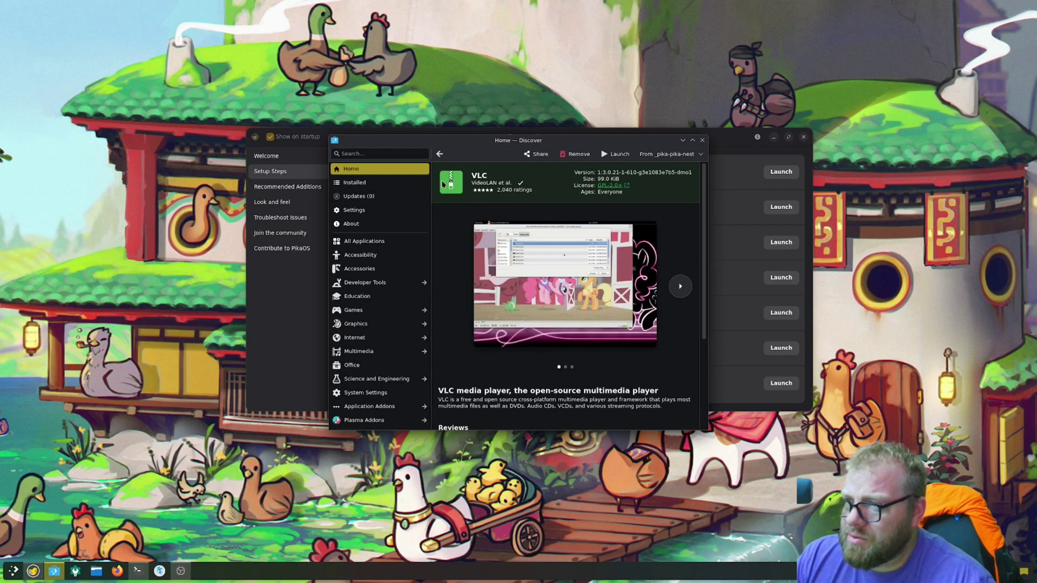
pyautogui.click(440, 154)
pyautogui.click(703, 141)
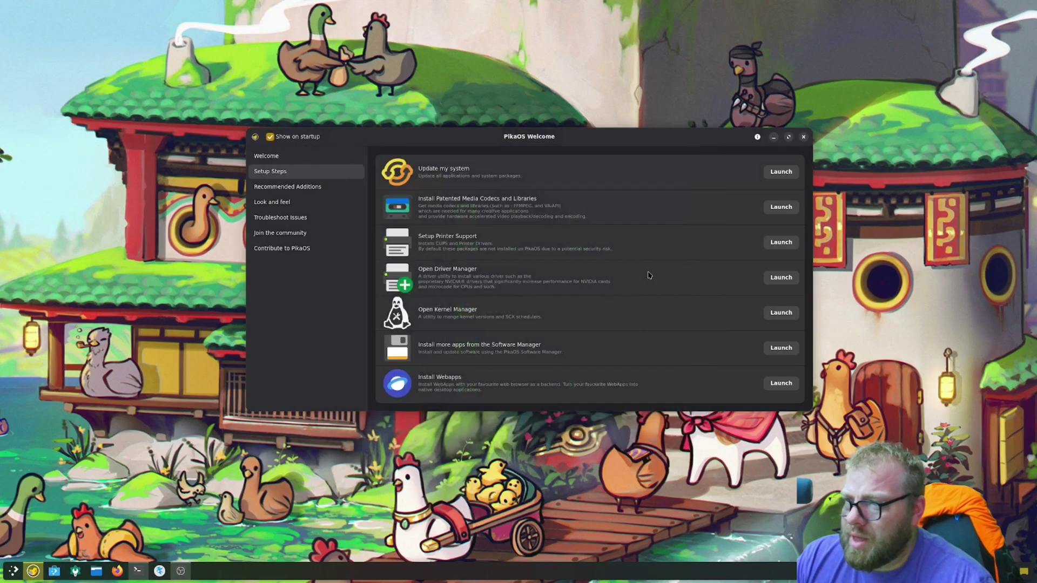
# Launch the Web Apps tool from the Setup Steps page and open its form for adding a new web app.
pyautogui.click(503, 389)
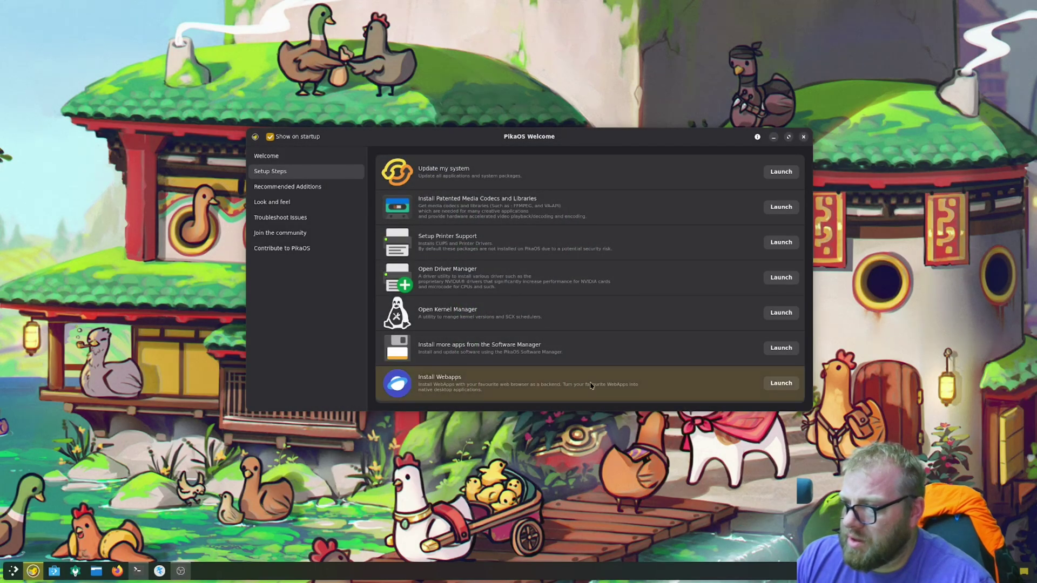
pyautogui.click(782, 384)
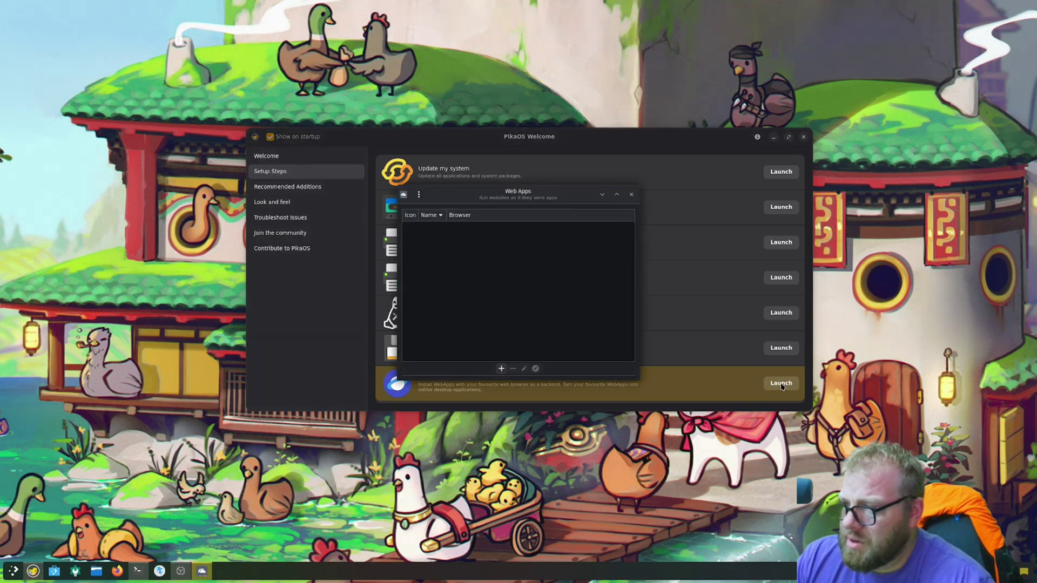
pyautogui.moveTo(546, 198); pyautogui.dragTo(632, 190)
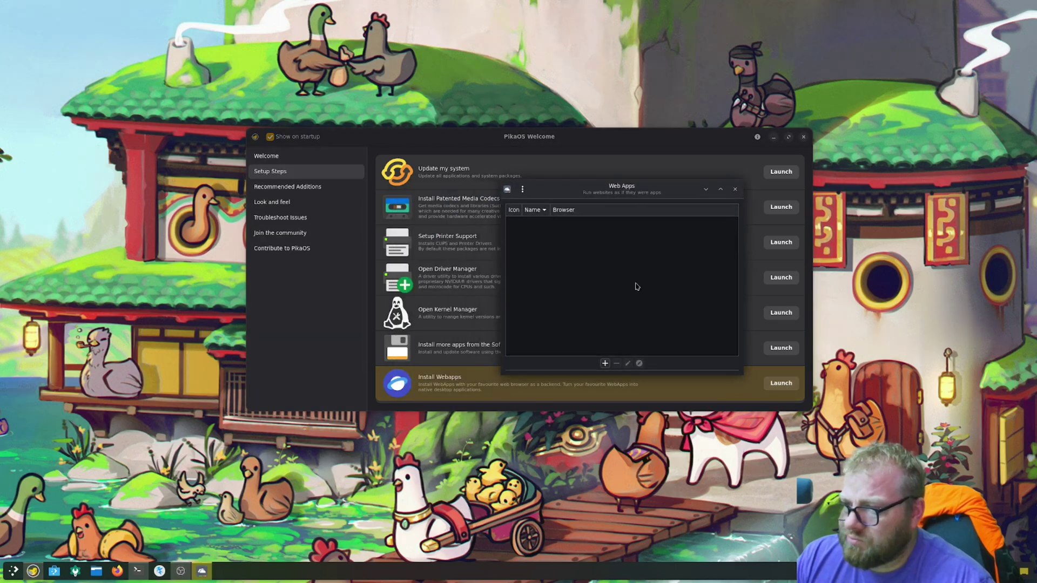
pyautogui.click(605, 363)
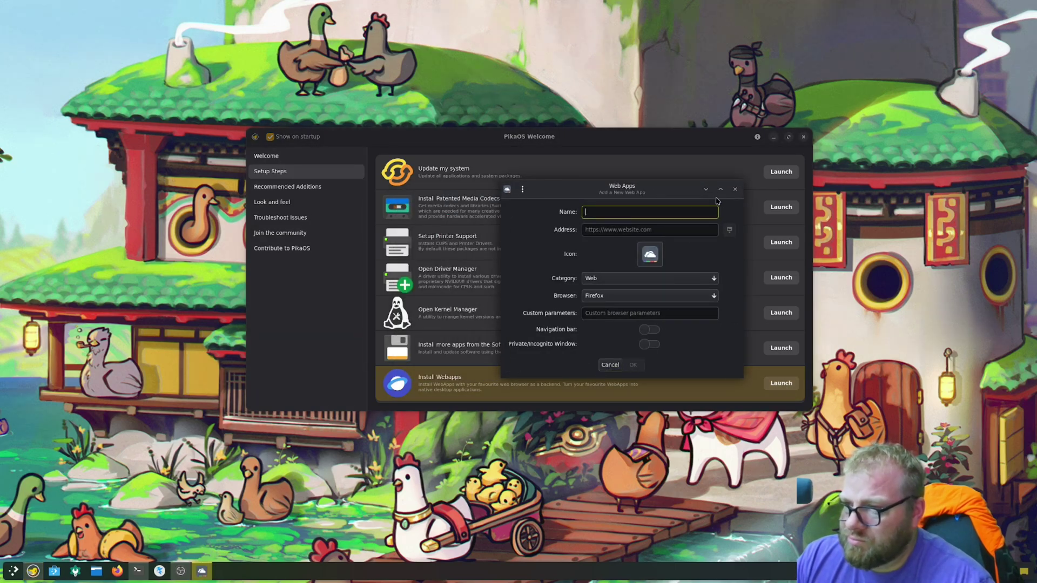
# Close the Web Apps tool and look through the optional packages on the Recommended Additions page.
pyautogui.click(735, 189)
pyautogui.click(295, 187)
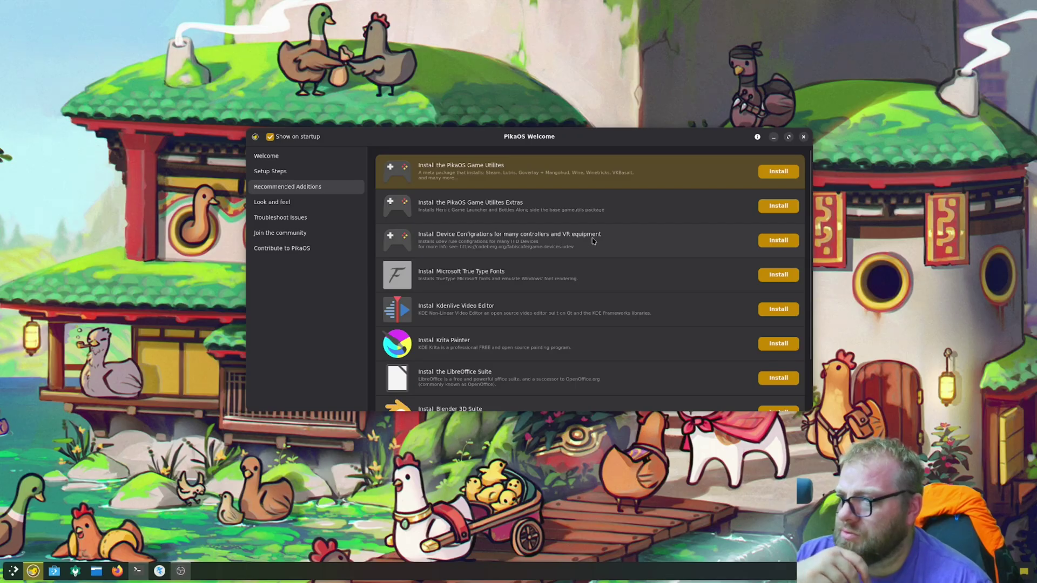
pyautogui.scroll(-1, 625, 241)
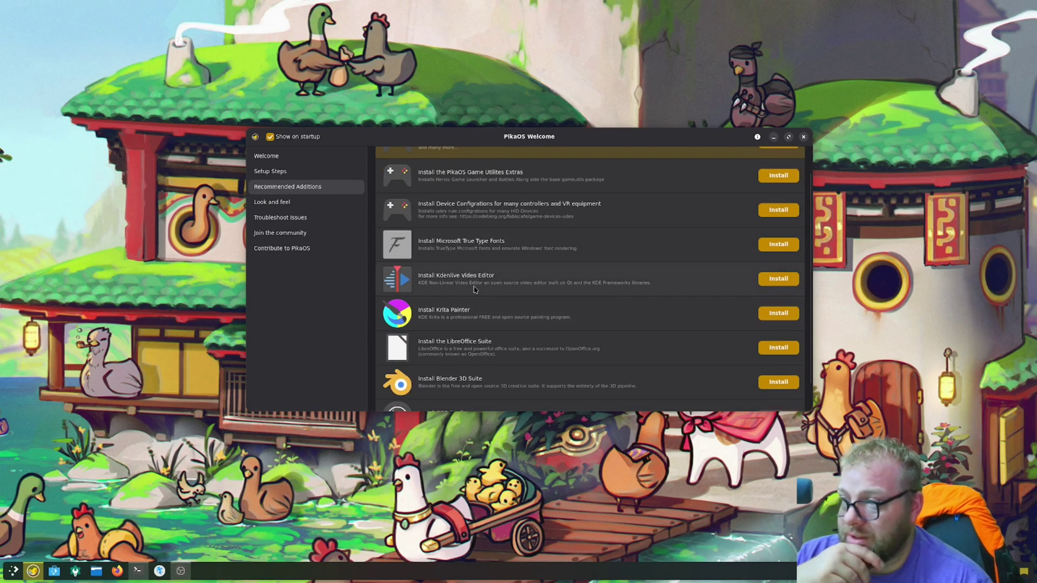
pyautogui.scroll(-1, 492, 325)
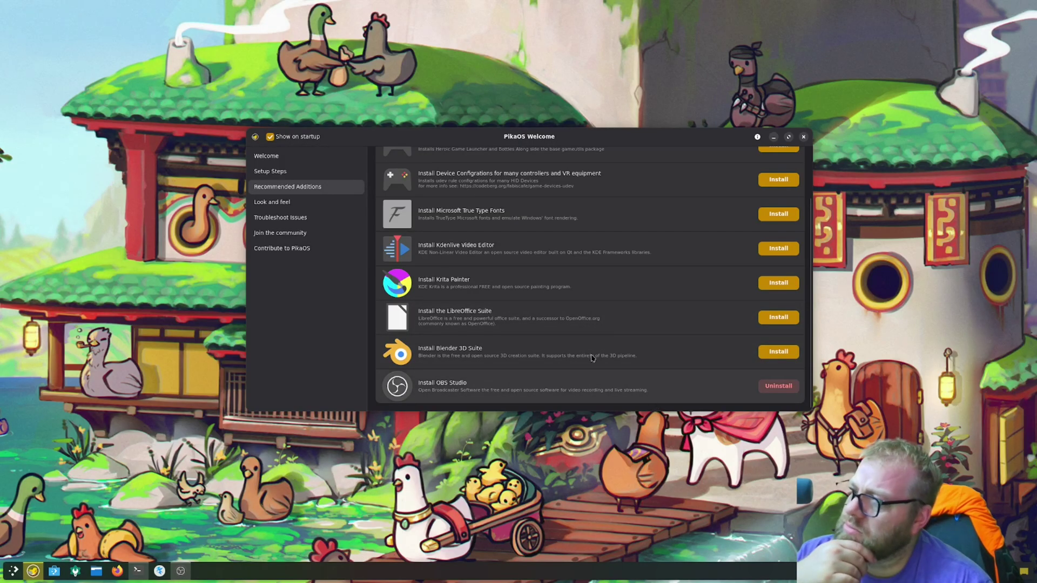
pyautogui.scroll(2, 507, 289)
pyautogui.scroll(-2, 546, 302)
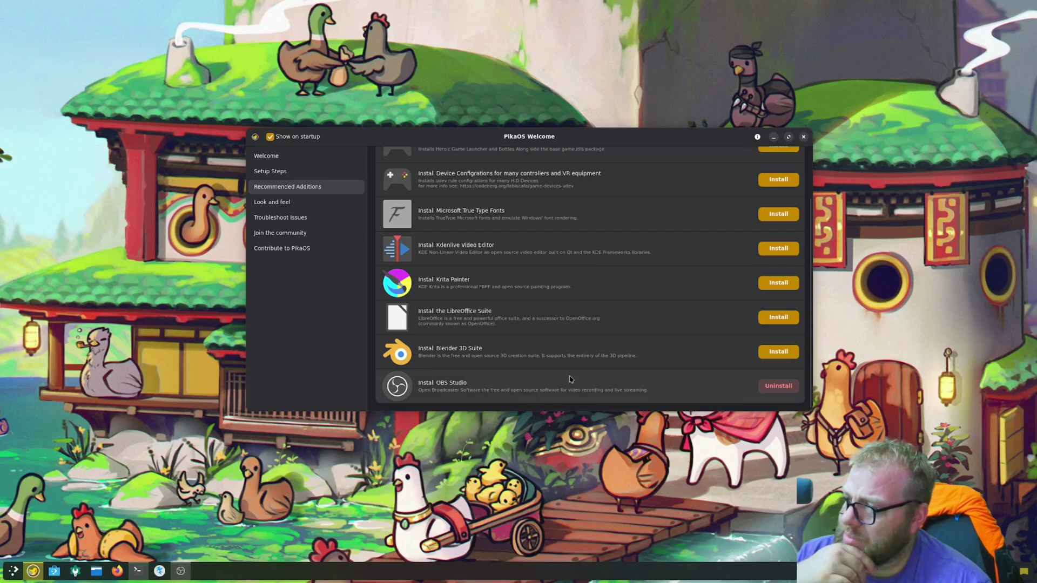
pyautogui.scroll(2, 558, 250)
# Install the PikaOS Game Utilities and review the install status of the recommended additions.
pyautogui.click(779, 171)
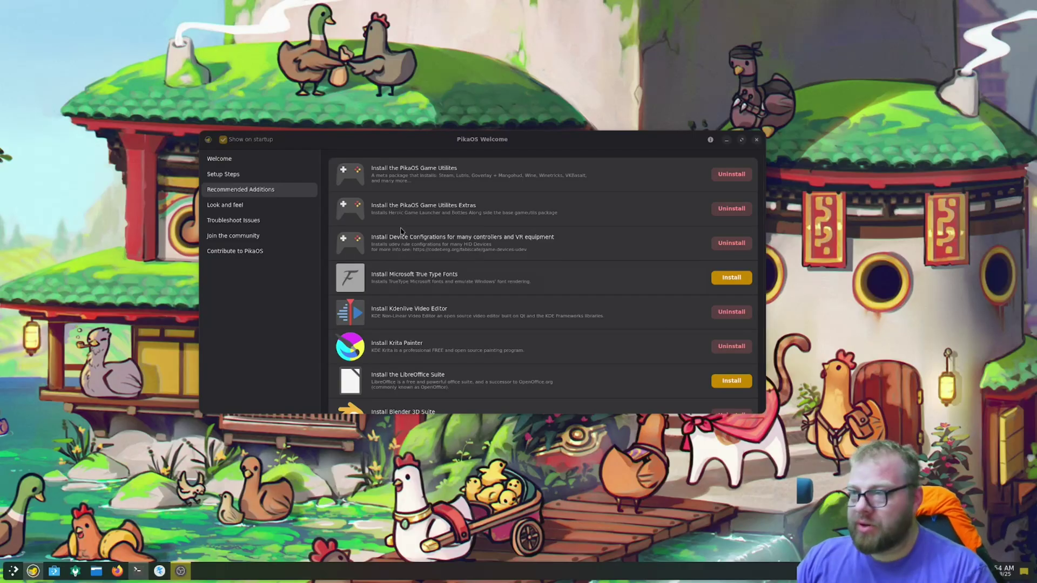
pyautogui.scroll(-2, 432, 302)
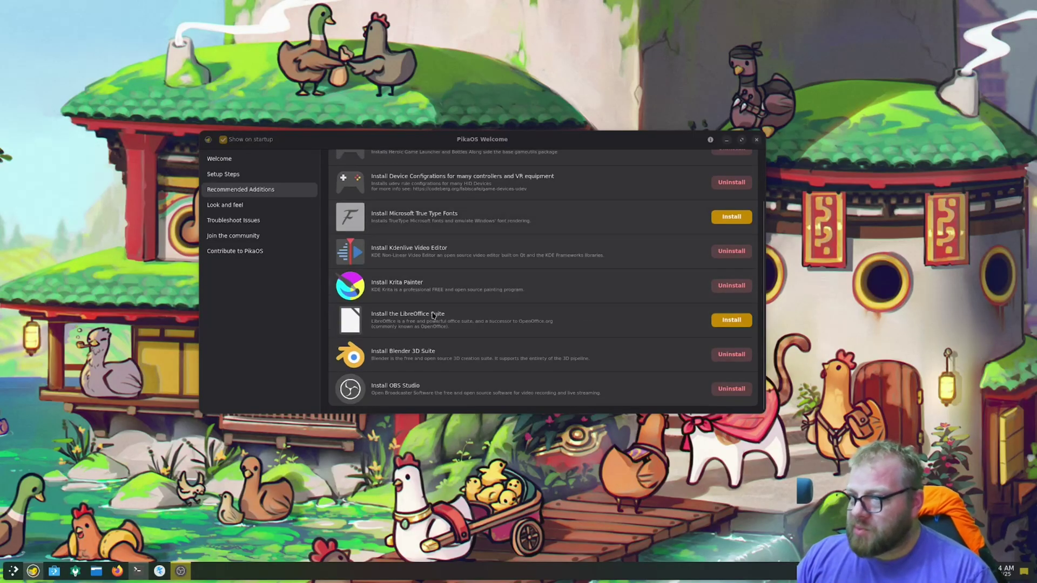
pyautogui.scroll(2, 470, 334)
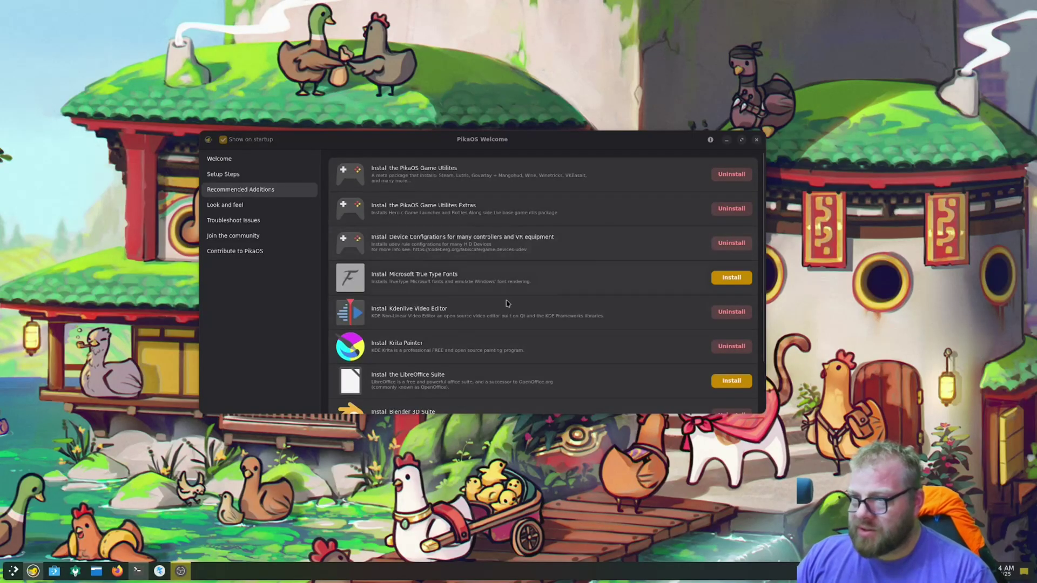
# Launch the Pling theming store from the Look and feel page and view the Otto entry under Plasma Themes.
pyautogui.click(238, 209)
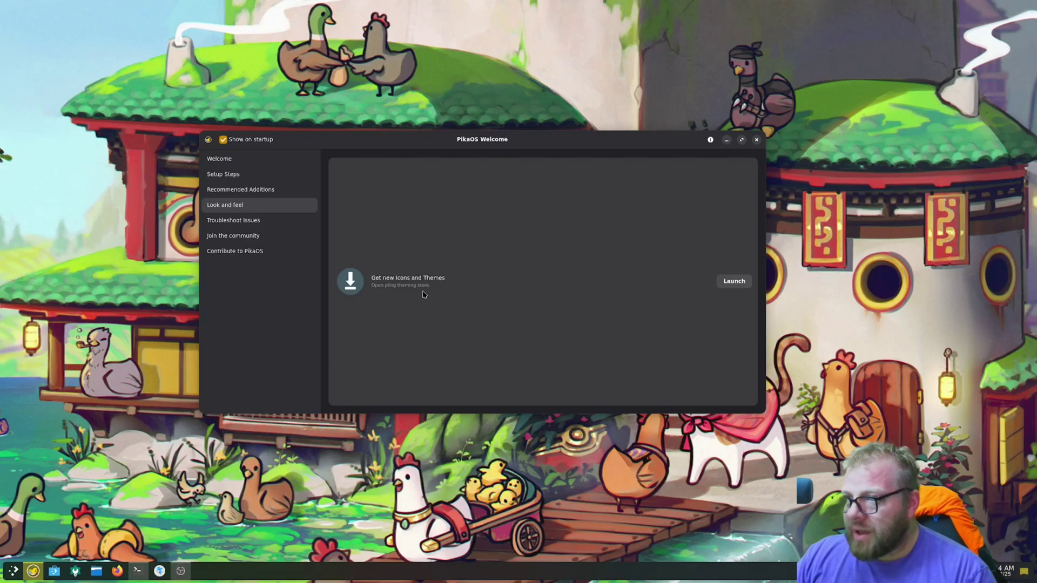
pyautogui.click(726, 284)
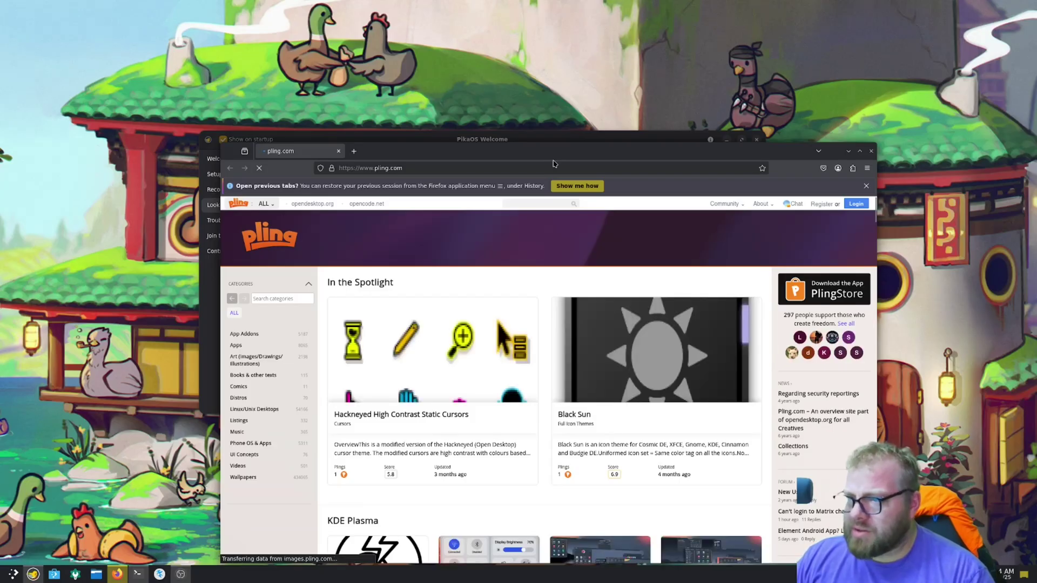
pyautogui.scroll(-5, 588, 347)
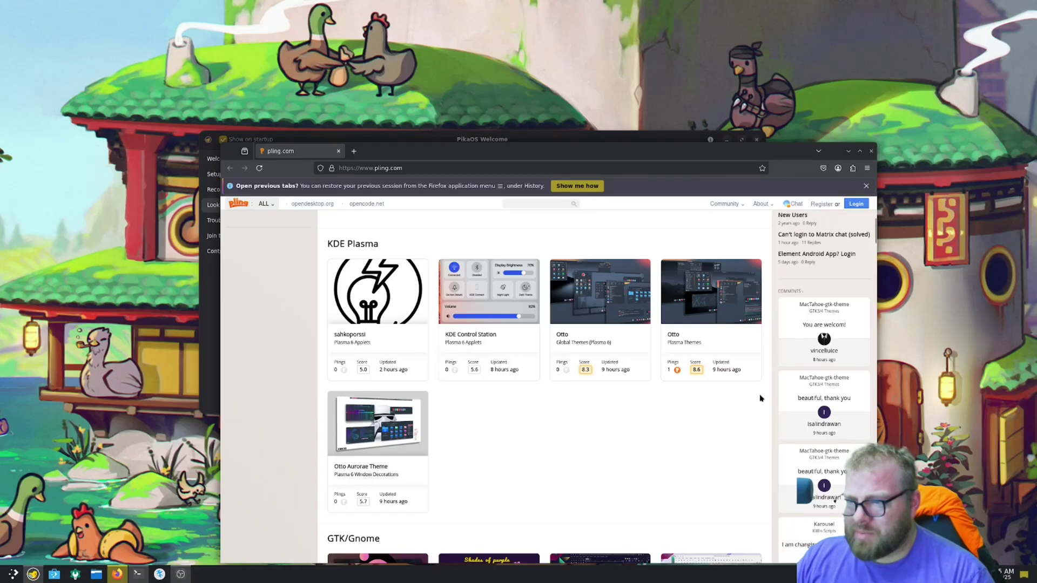
pyautogui.click(726, 322)
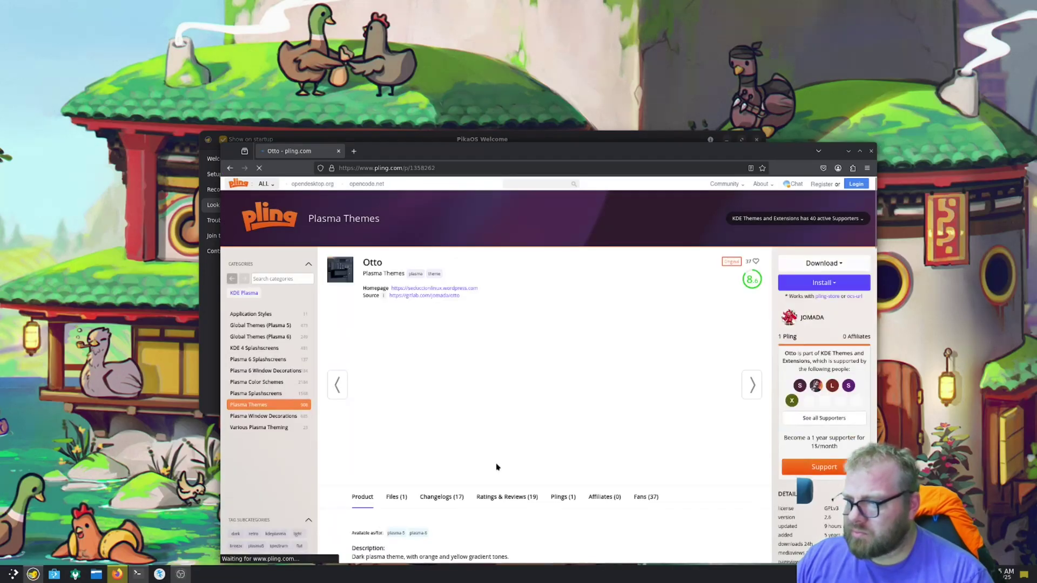
pyautogui.scroll(-3, 613, 456)
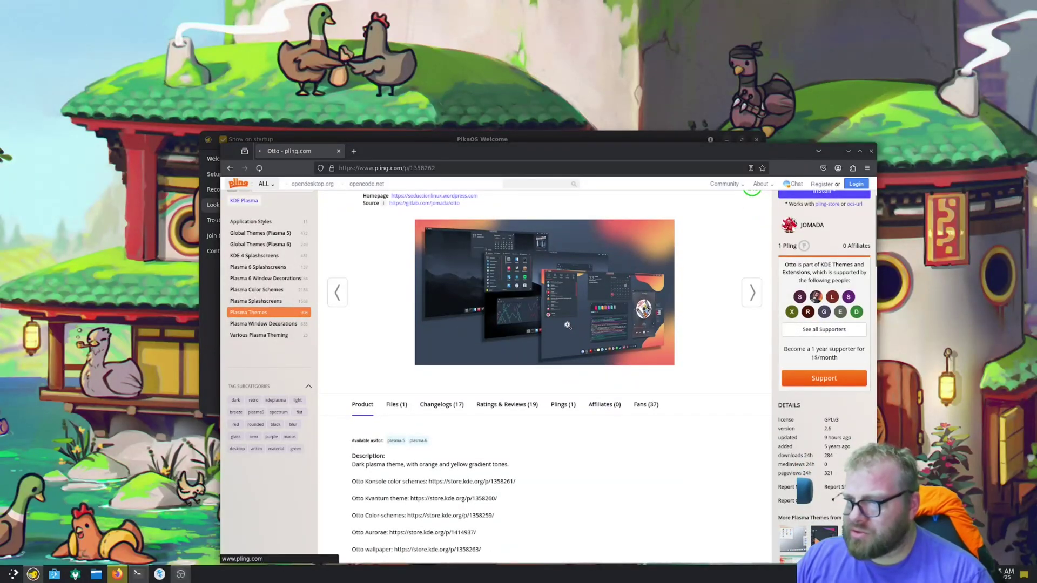
pyautogui.hotkey('alt', 'Left')
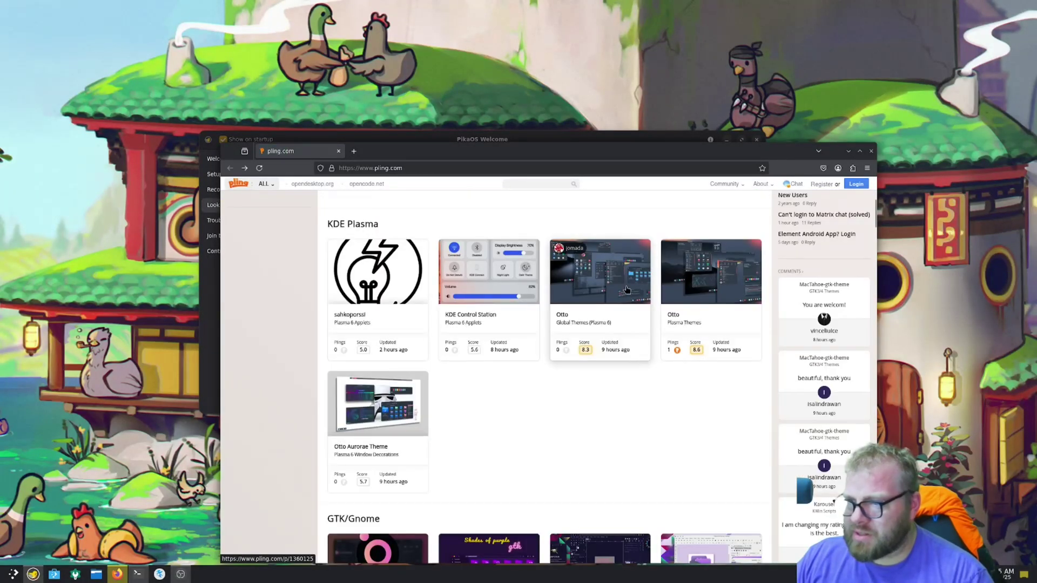
# View the Otto entry for Global Themes (Plasma 6) and close the browser.
pyautogui.click(626, 291)
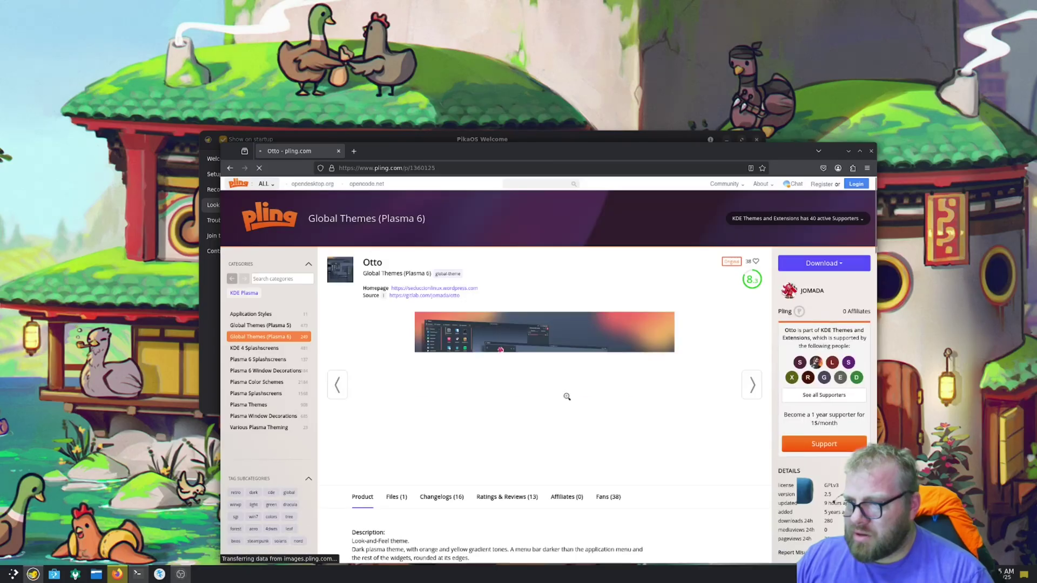
pyautogui.scroll(-3, 594, 381)
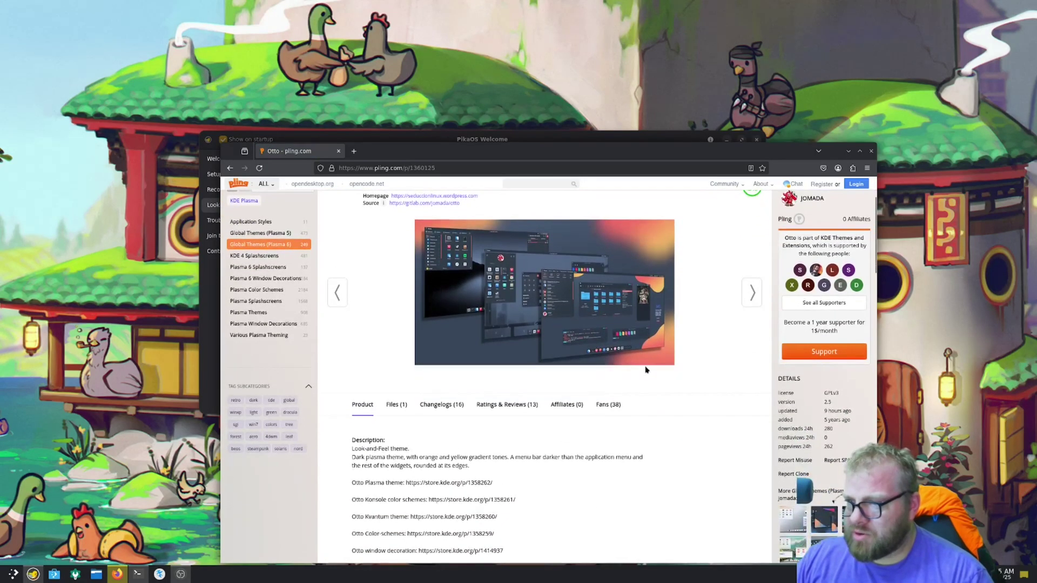
pyautogui.click(871, 154)
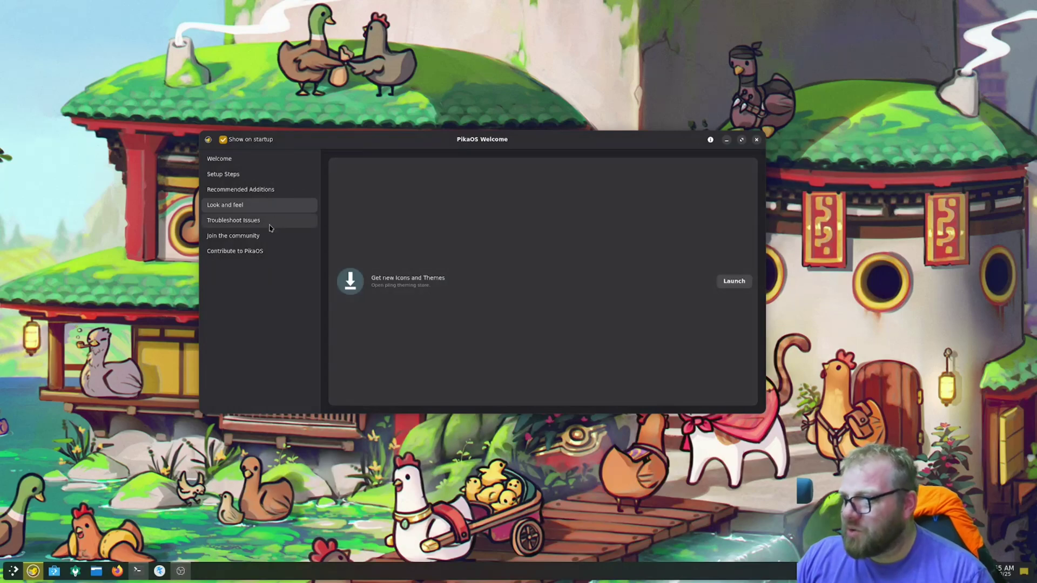
# View the Troubleshoot Issues, Join the community and Contribute to PikaOS pages, and close the Welcome app.
pyautogui.click(269, 225)
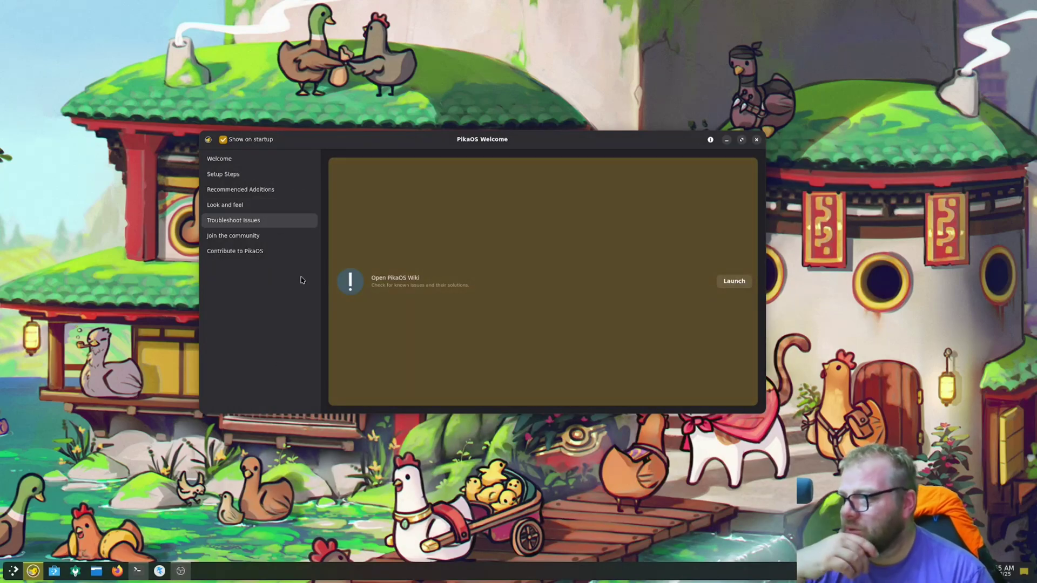
pyautogui.click(239, 238)
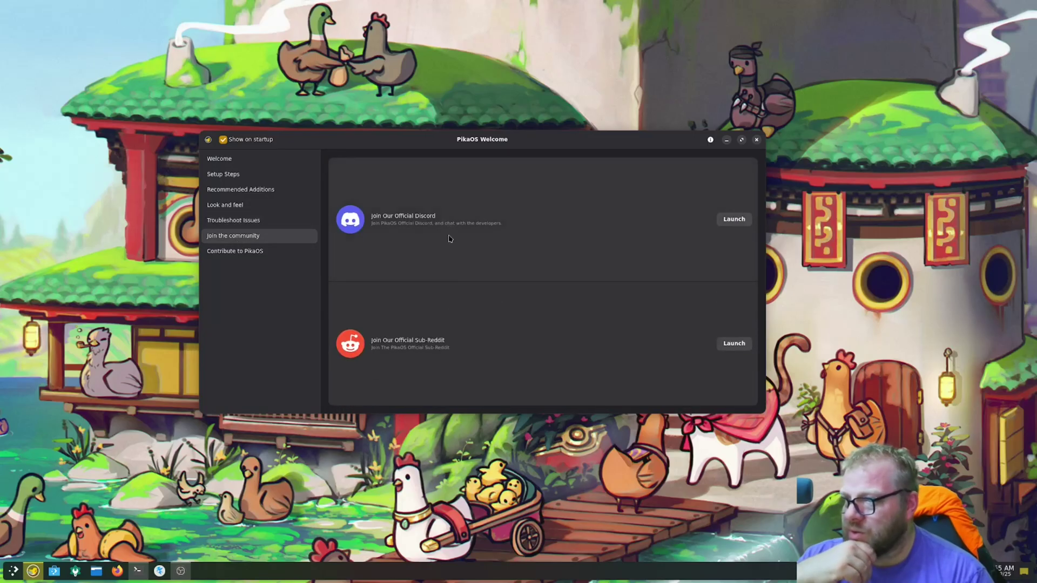
pyautogui.click(226, 258)
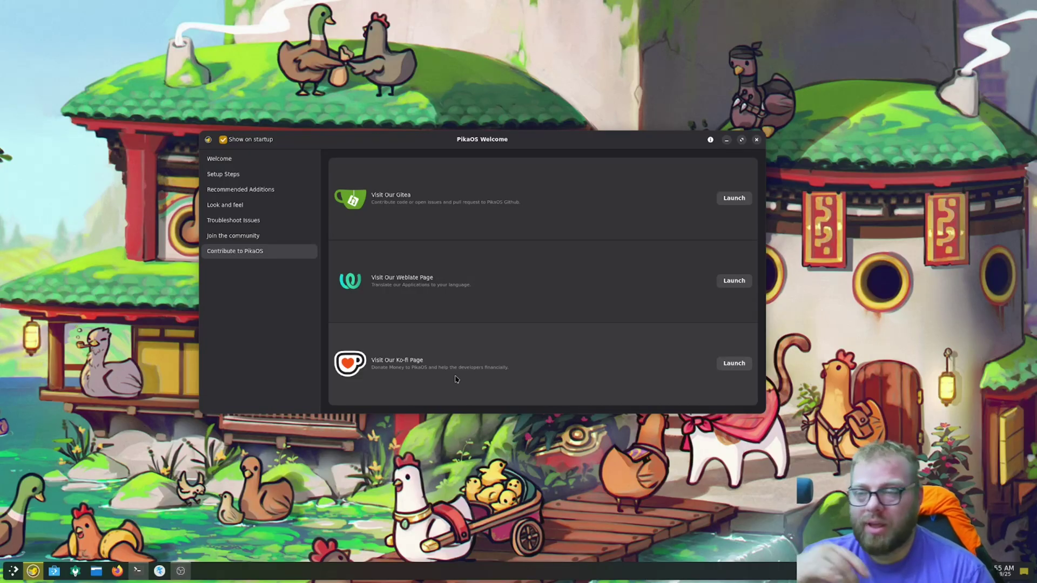
pyautogui.click(756, 140)
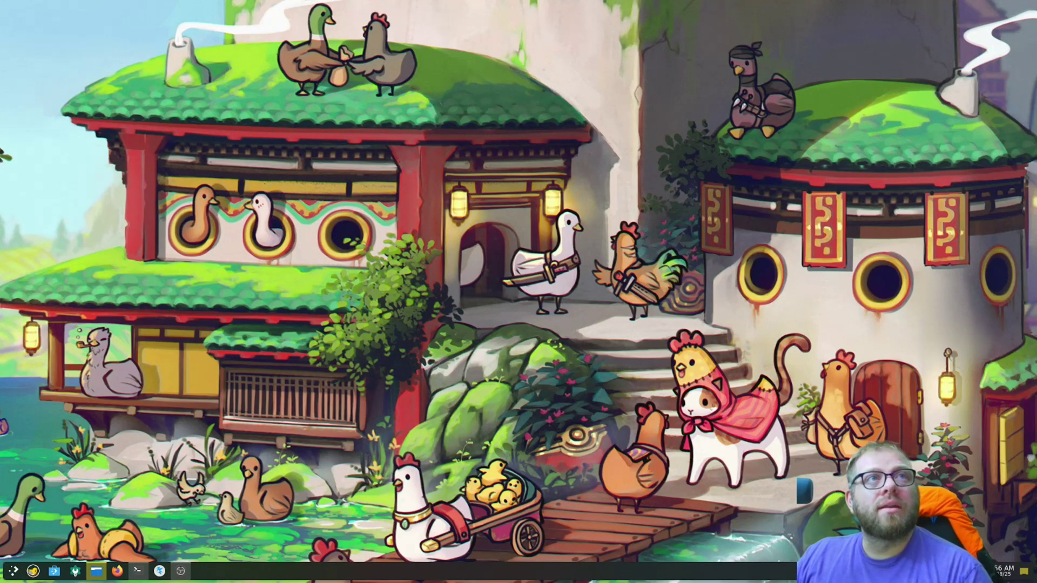
# Open the Dolphin file manager, widen its window to view the Home folder and the listed drives, and close it.
pyautogui.click(96, 571)
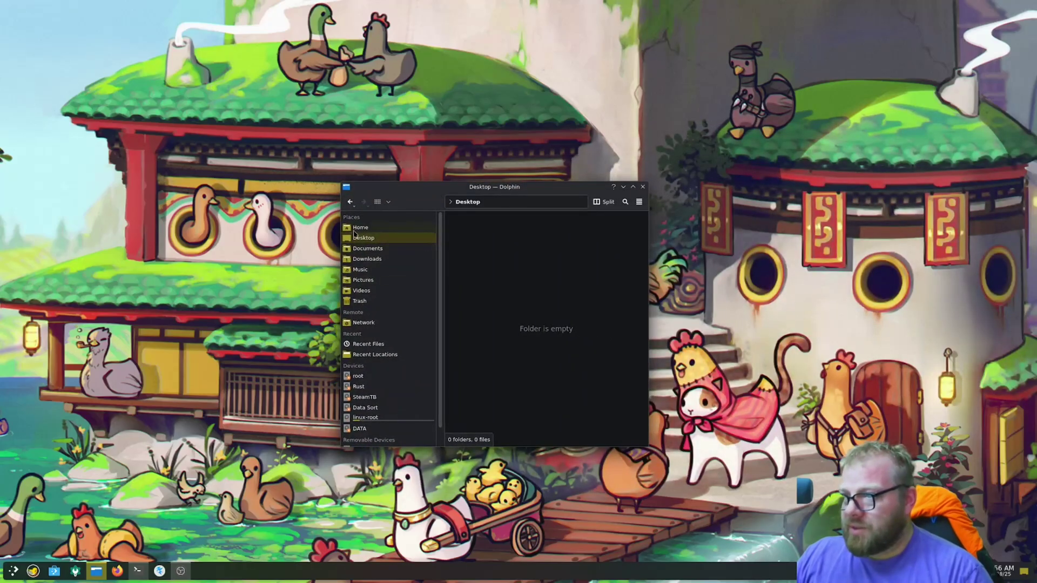
pyautogui.moveTo(649, 447); pyautogui.dragTo(836, 464)
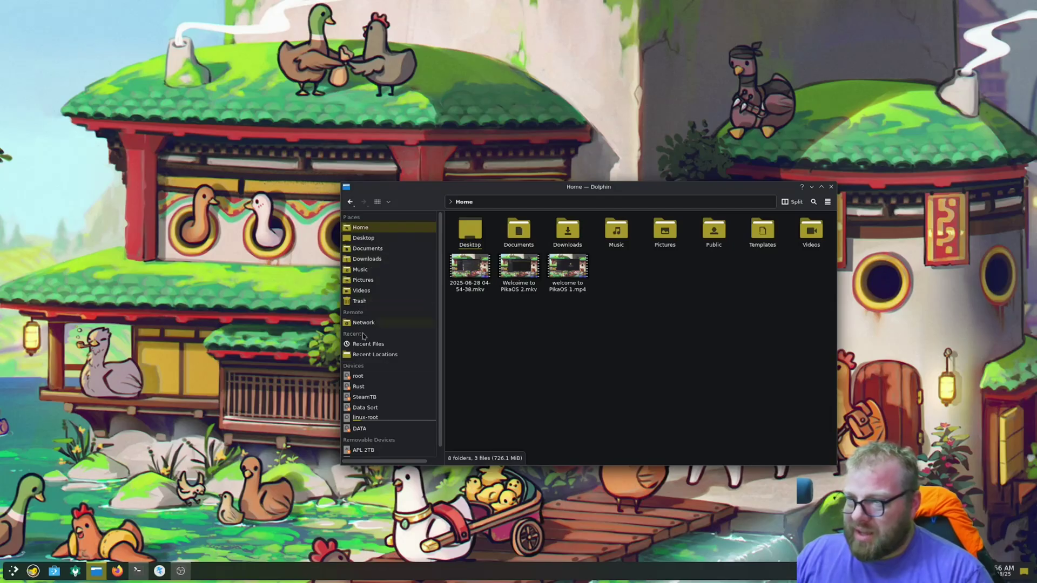
pyautogui.click(832, 187)
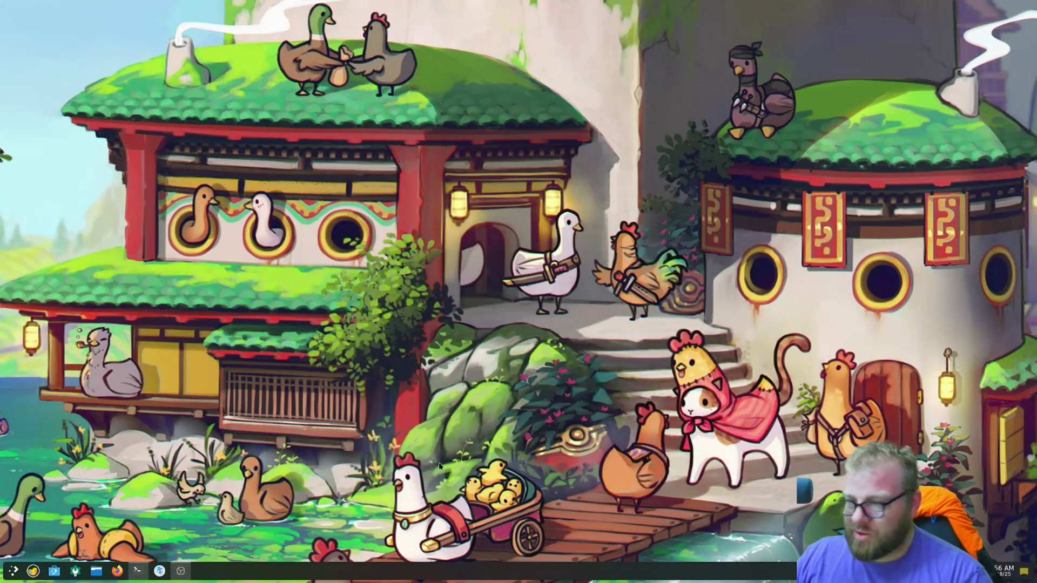
# Open Discover, view the VLC entry, browse the home page's editor's choices and highest-rated games, and close it.
pyautogui.click(54, 571)
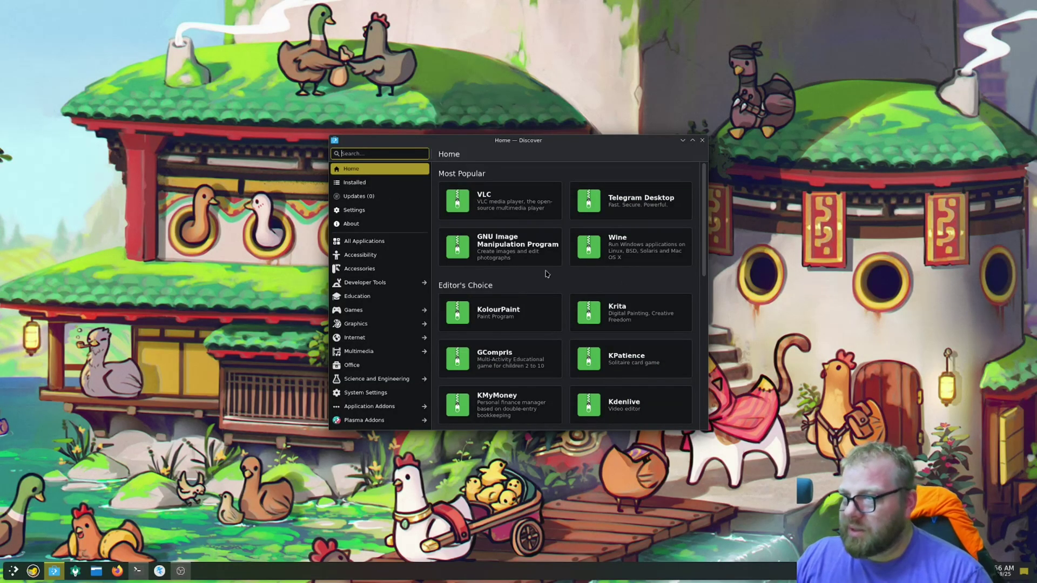
pyautogui.click(471, 218)
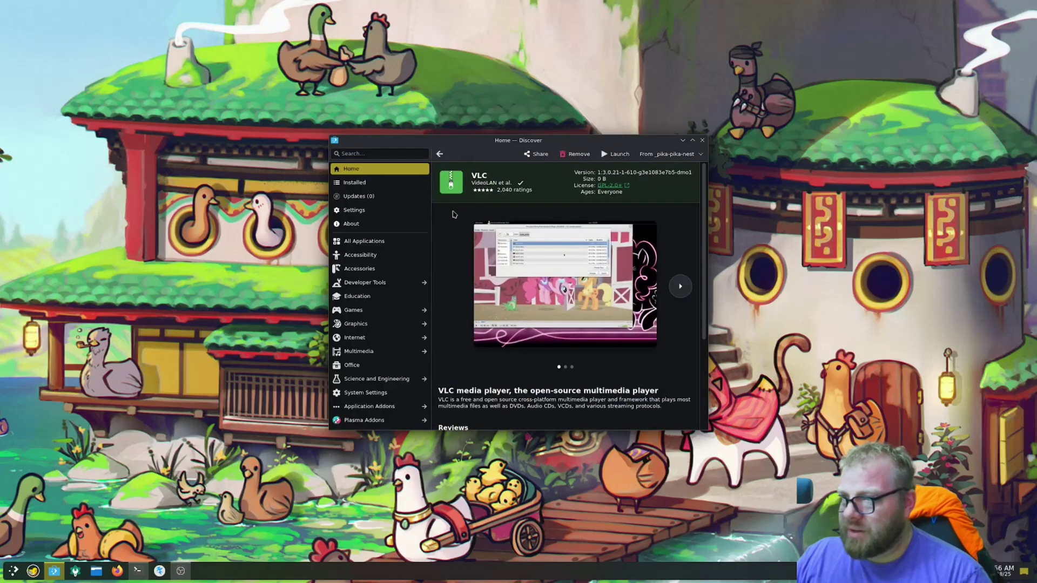
pyautogui.hotkey('alt', 'Left')
pyautogui.scroll(-3, 575, 296)
pyautogui.scroll(-4, 575, 297)
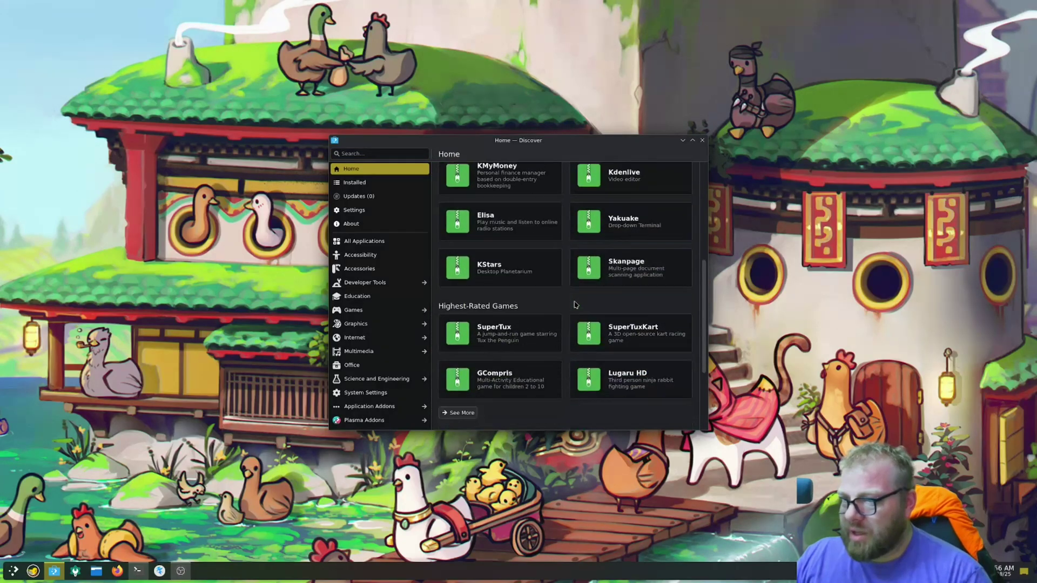
pyautogui.scroll(3, 575, 319)
pyautogui.scroll(4, 575, 322)
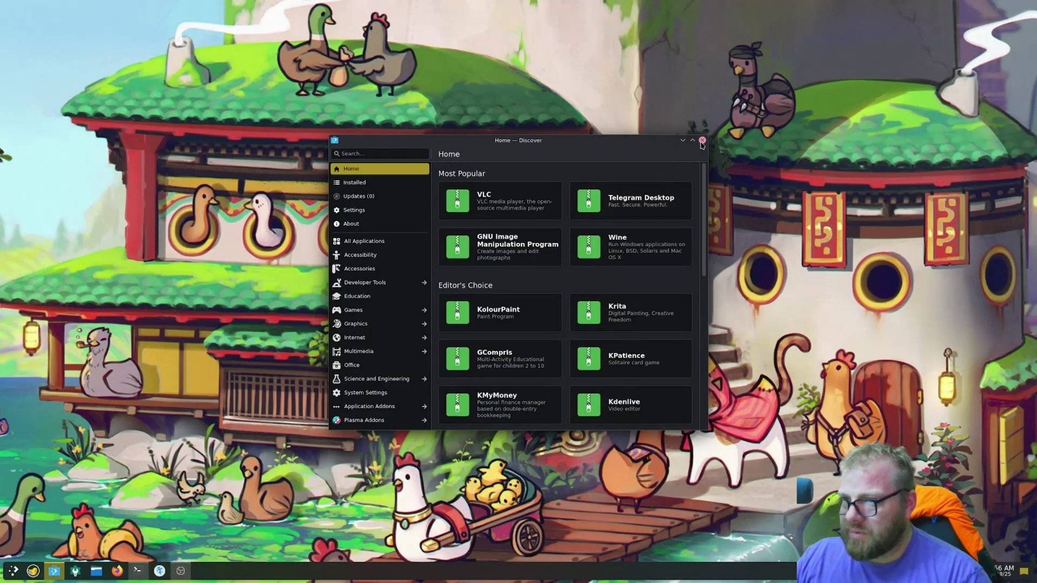
pyautogui.click(702, 139)
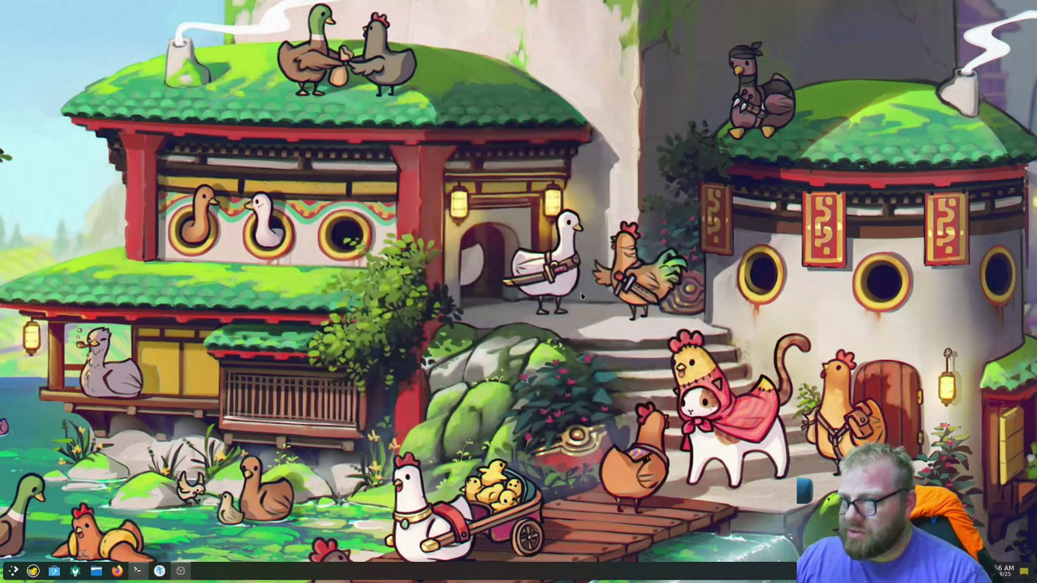
pyautogui.click(15, 573)
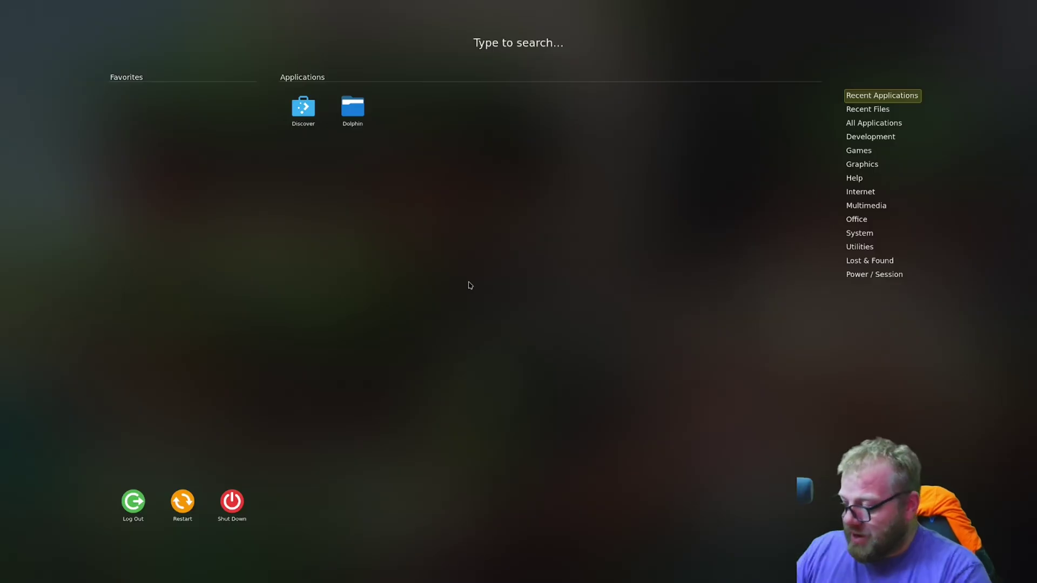
pyautogui.write('stea')
pyautogui.press('Return')
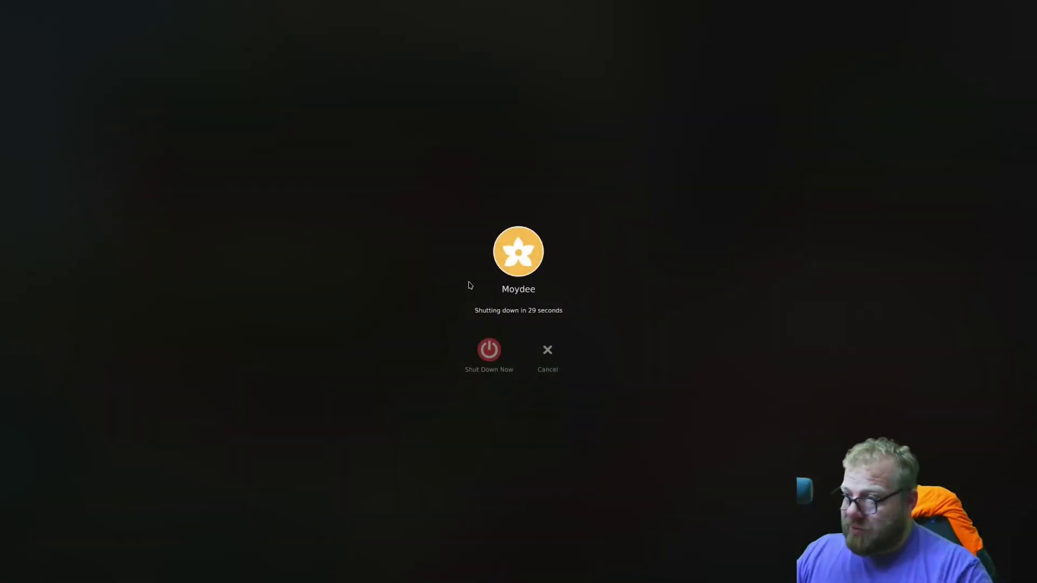
pyautogui.click(545, 369)
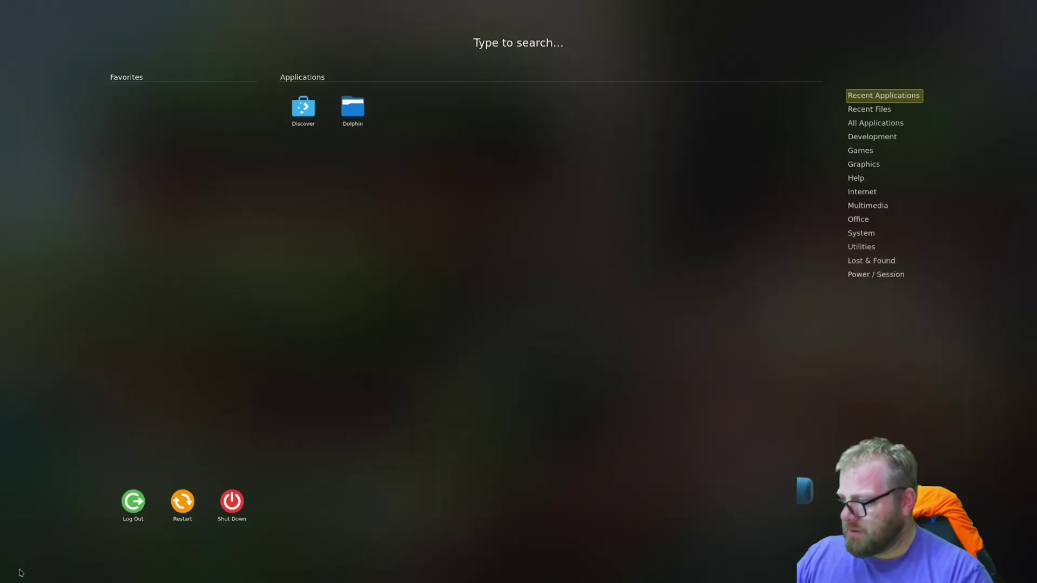
# Search the application launcher for "steam" and launch Steam.
pyautogui.click(13, 571)
pyautogui.write('steam')
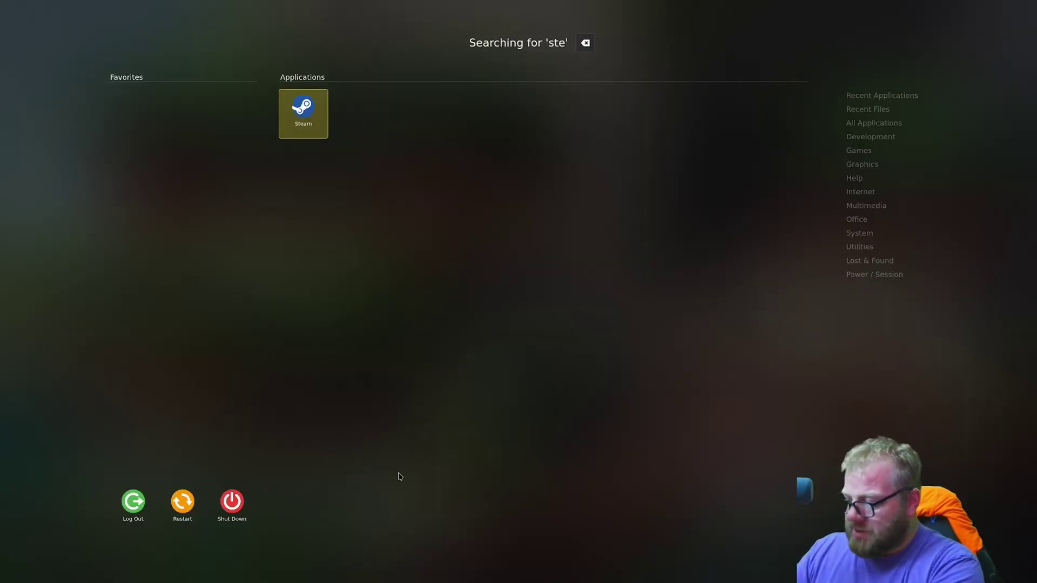
pyautogui.press('Return')
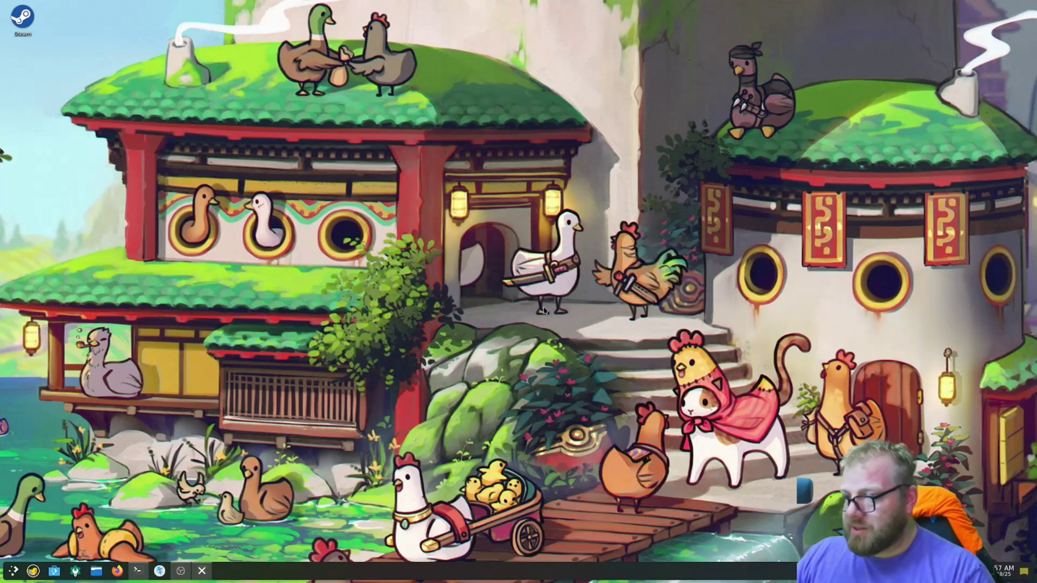
# Open a terminal and run fastfetch to print the system information.
pyautogui.hotkey('ctrl', 'alt', 't')
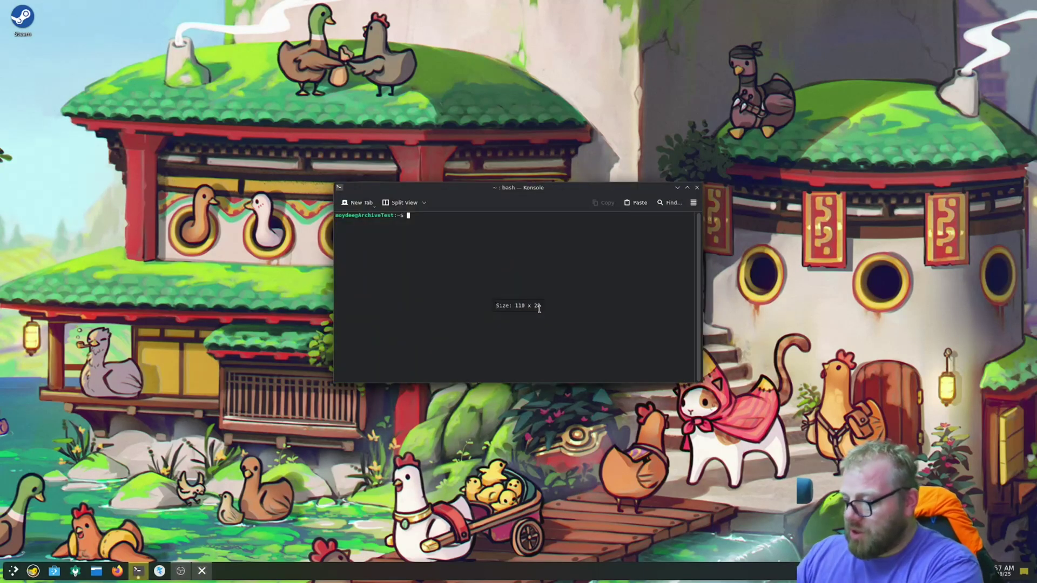
pyautogui.write('fatchfest')
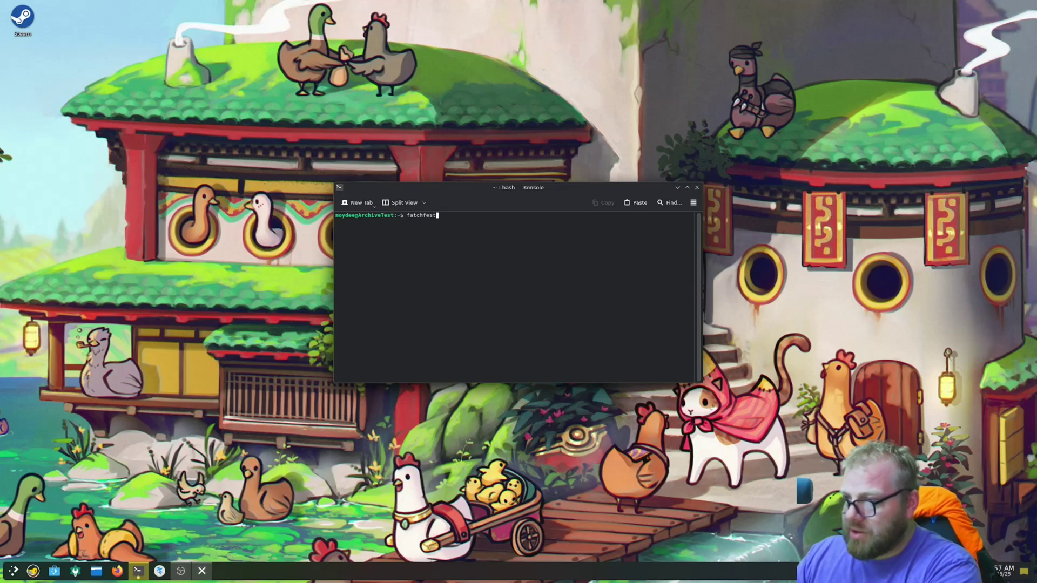
pyautogui.press('BackSpace')
pyautogui.press('BackSpace')
pyautogui.write('tch')
pyautogui.press('Return')
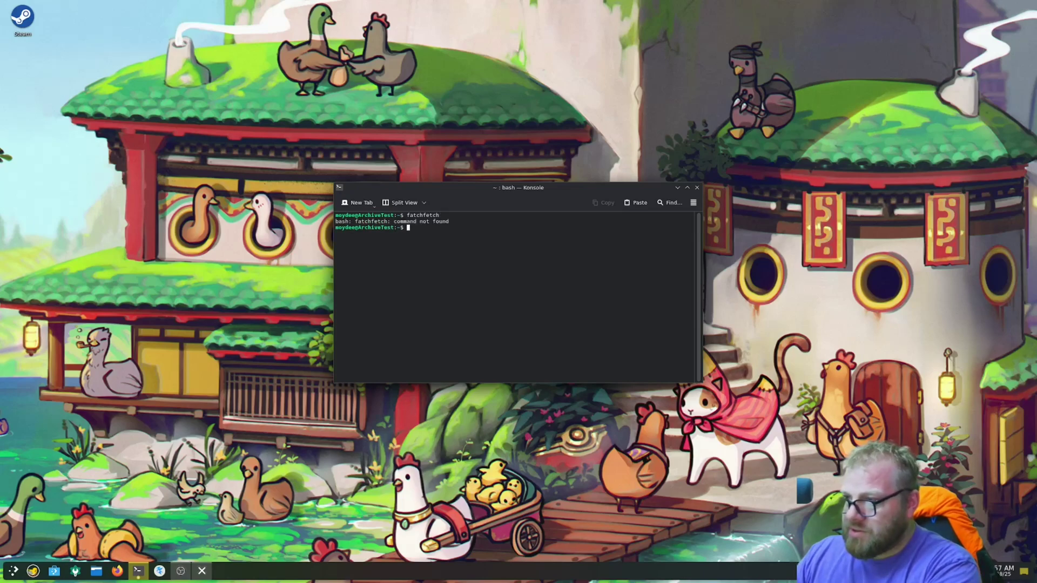
pyautogui.write('fas')
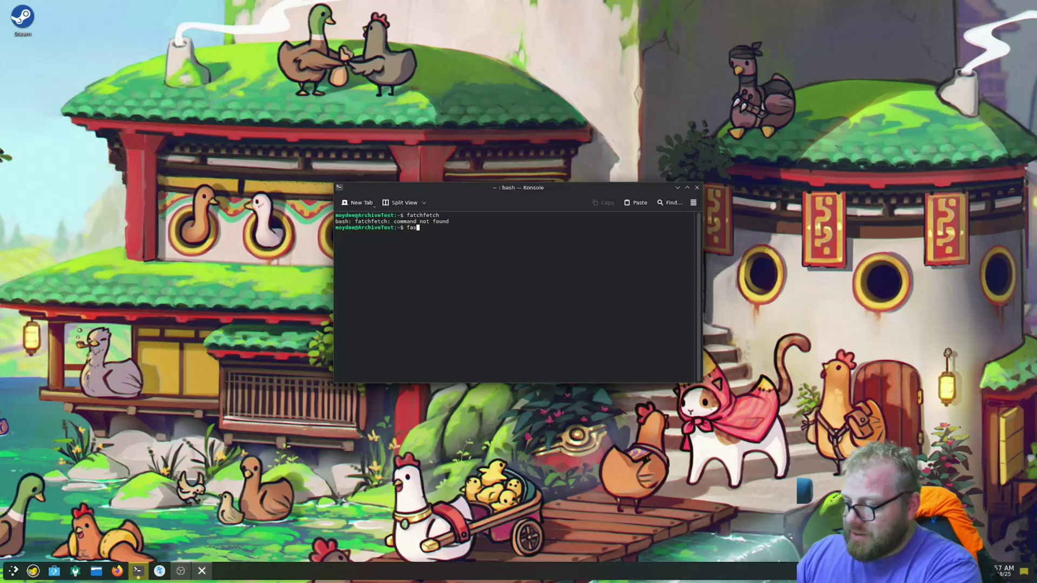
pyautogui.write('tfetch')
pyautogui.press('Return')
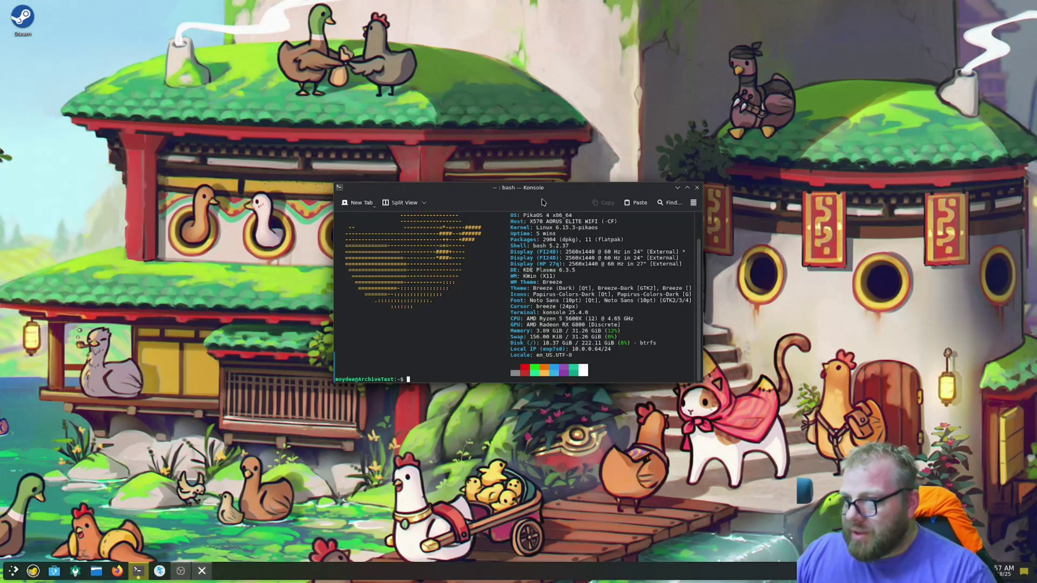
# Move the terminal window higher, highlight the KDE Plasma version in its output, and move the Steam sign-in window off this screen.
pyautogui.moveTo(544, 182); pyautogui.dragTo(549, 95)
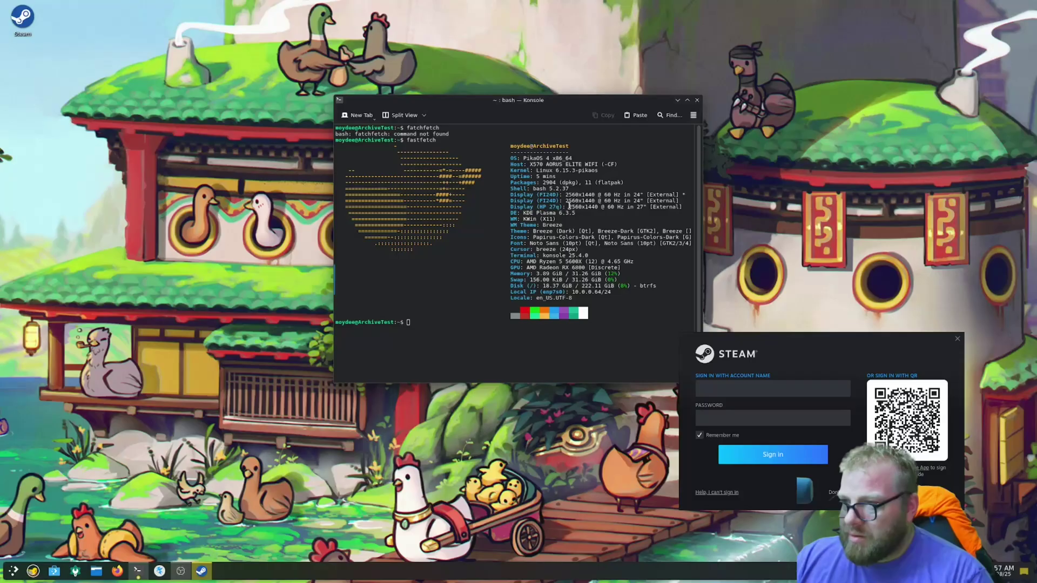
pyautogui.click(569, 203)
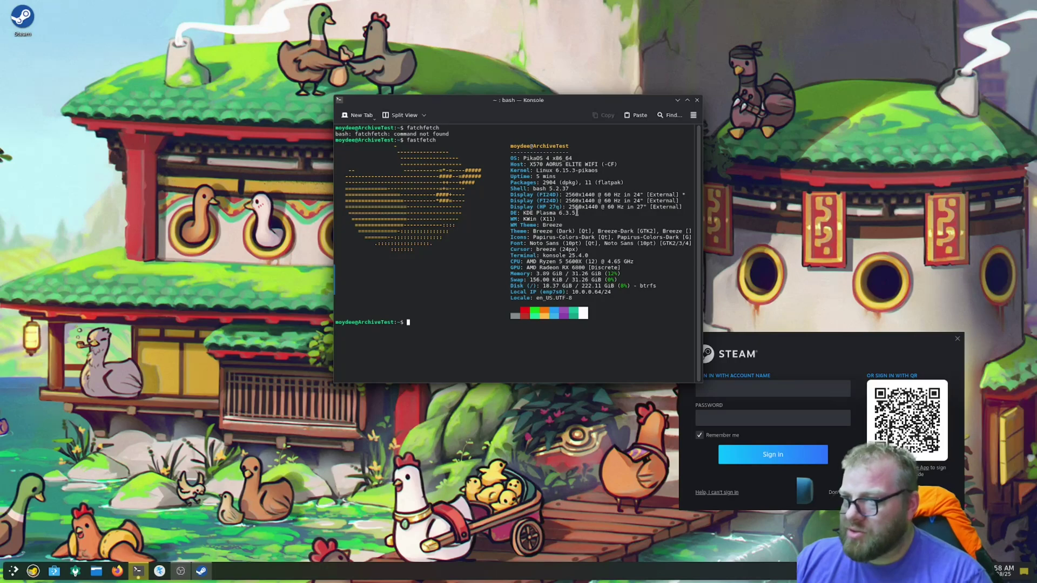
pyautogui.moveTo(577, 213); pyautogui.dragTo(558, 215)
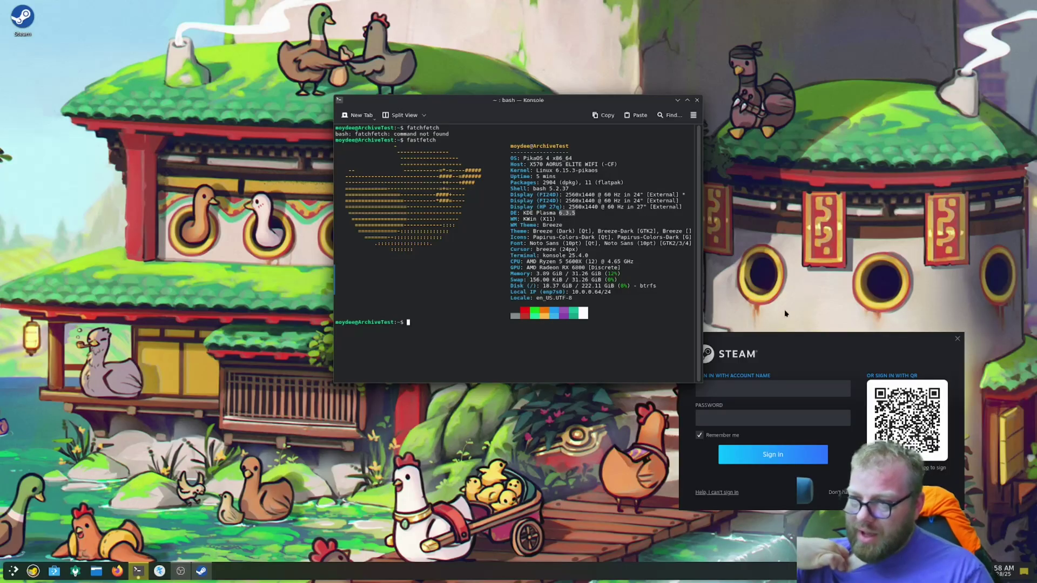
pyautogui.moveTo(782, 339); pyautogui.dragTo(1036, 336)
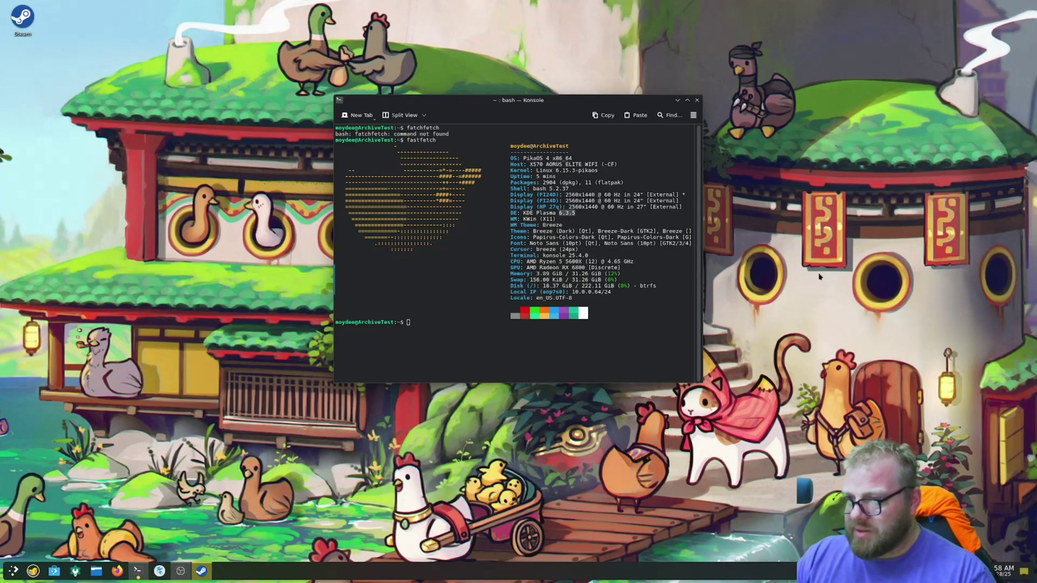
# Close the Steam friends list and store window, and highlight the kernel version in the fastfetch output.
pyautogui.click(16, 568)
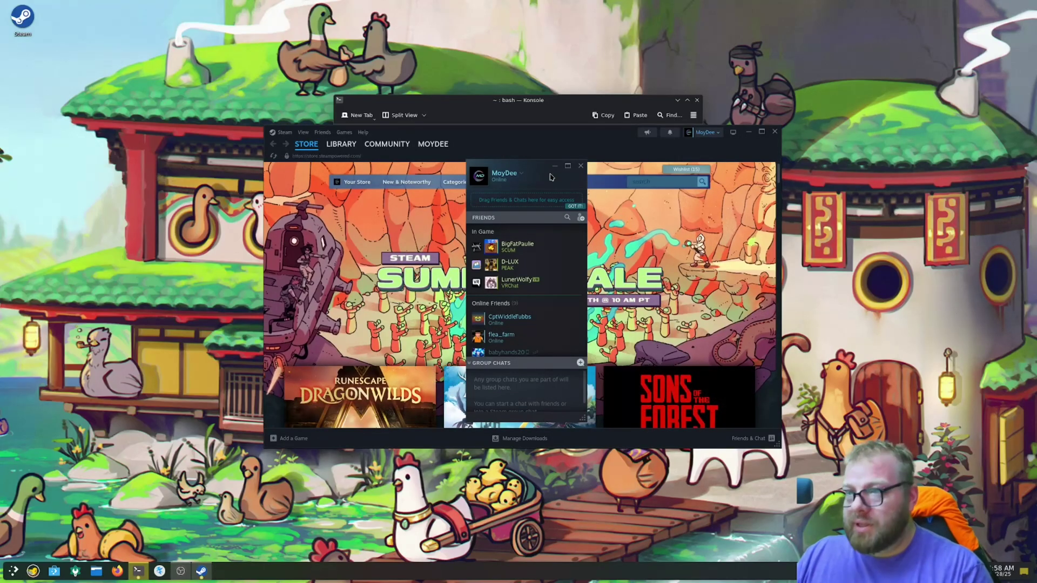
pyautogui.click(580, 166)
pyautogui.hotkey('alt', 'F4')
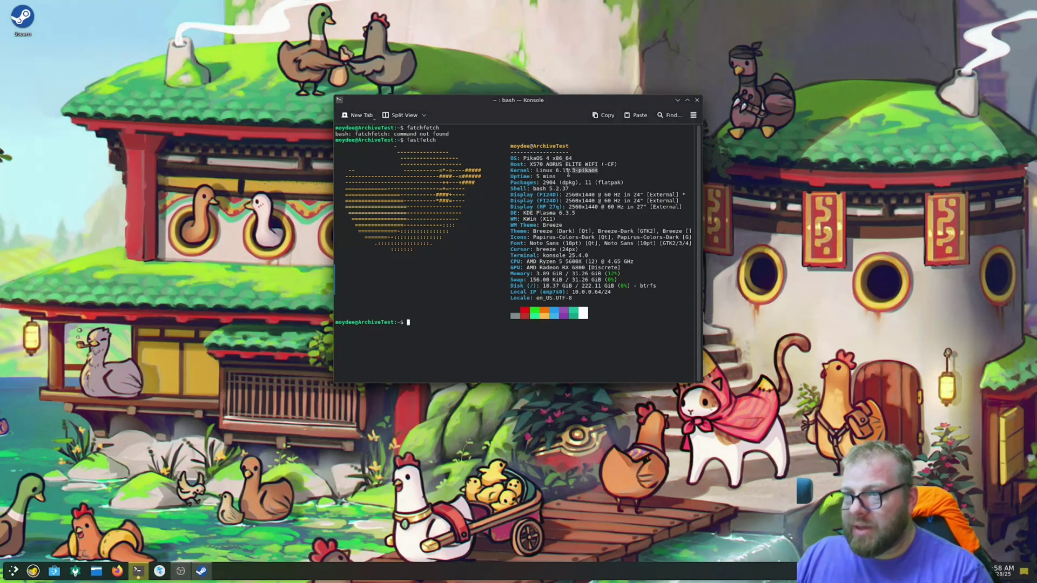
pyautogui.moveTo(598, 171); pyautogui.dragTo(537, 170)
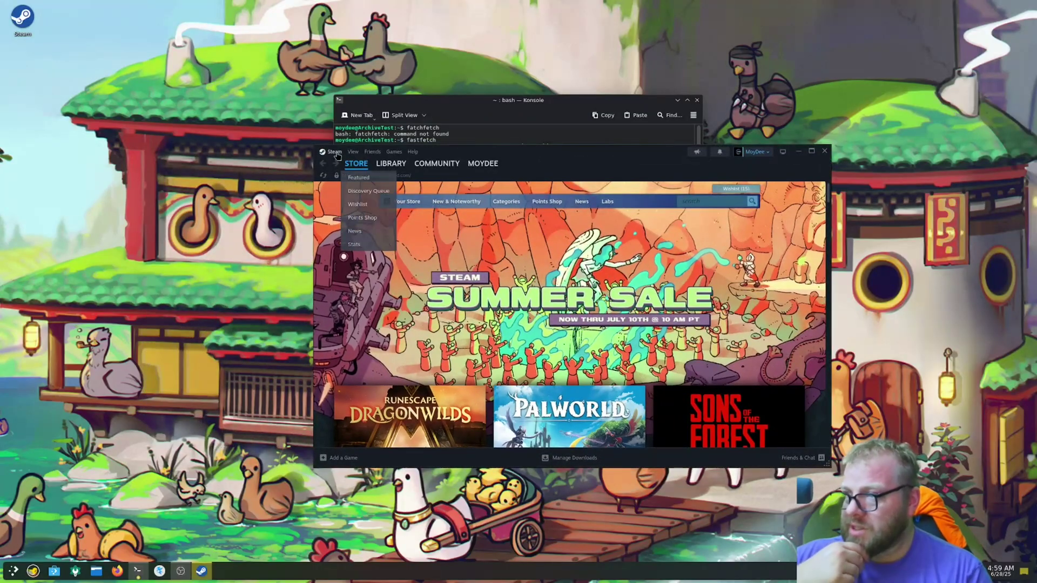
# Open Steam's Storage settings and try to add a drive, dismissing the library folder chooser.
pyautogui.click(330, 151)
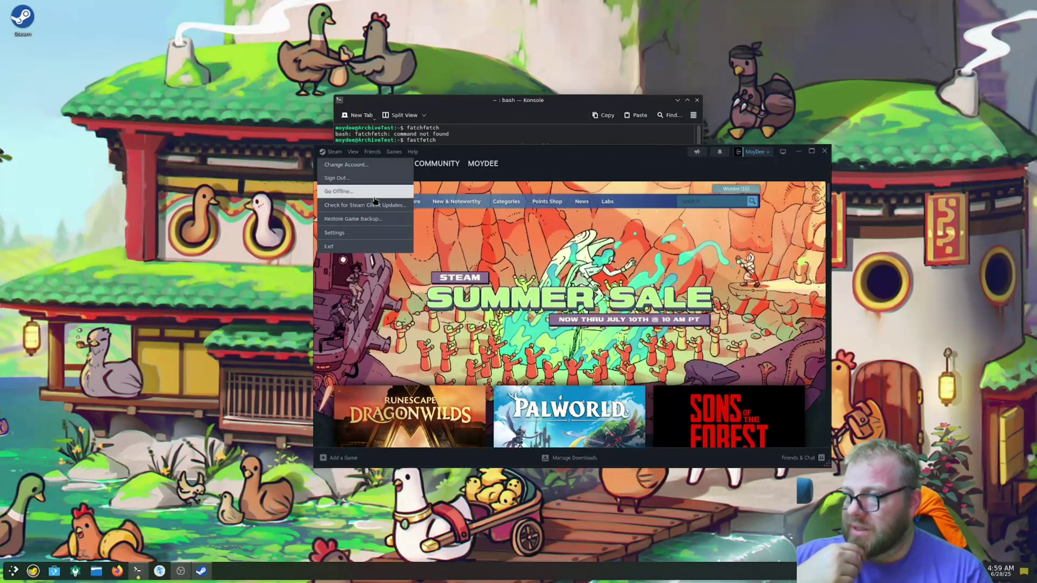
pyautogui.click(499, 261)
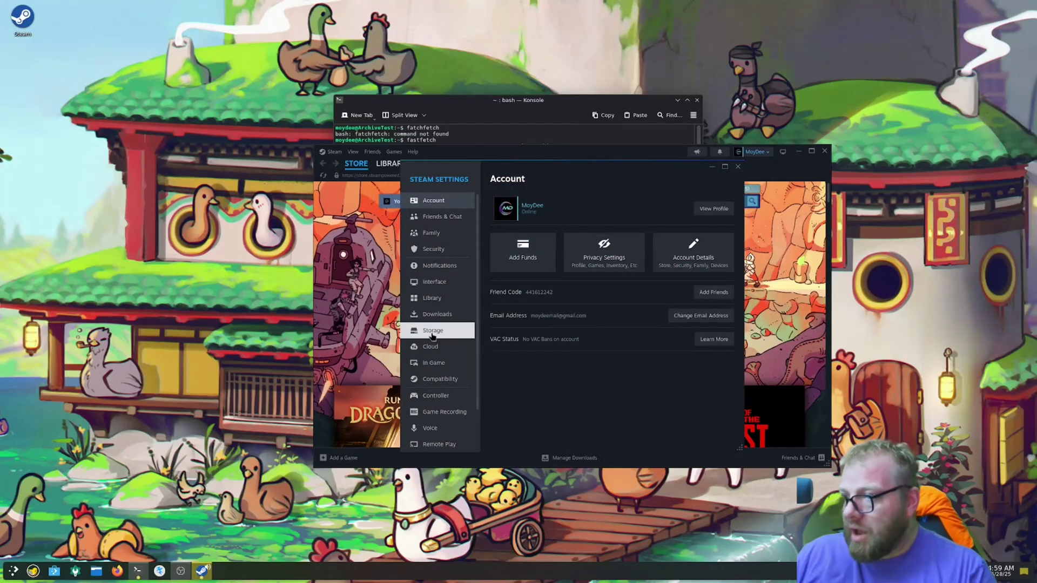
pyautogui.click(432, 332)
pyautogui.click(691, 200)
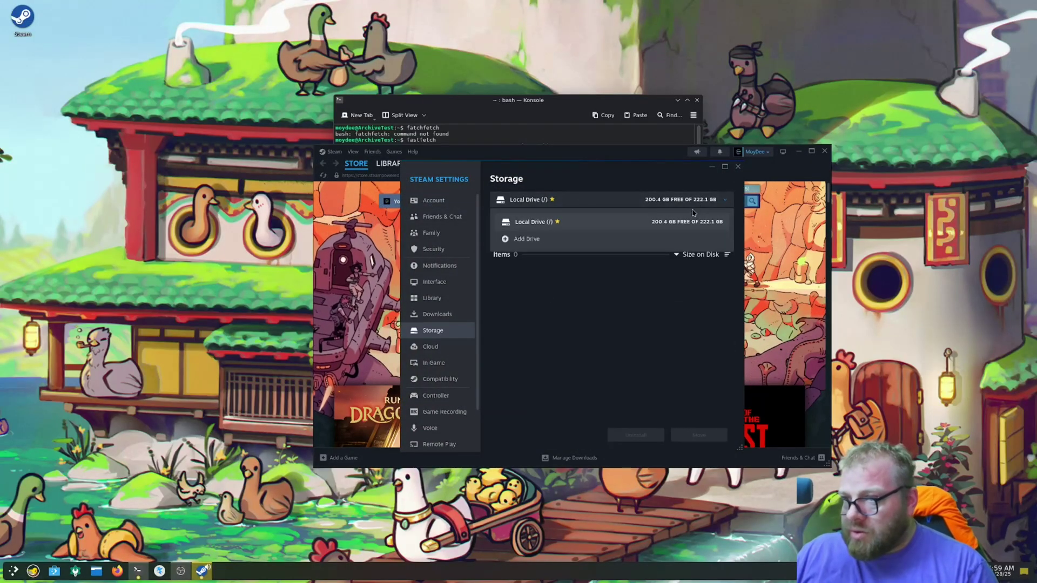
pyautogui.click(554, 242)
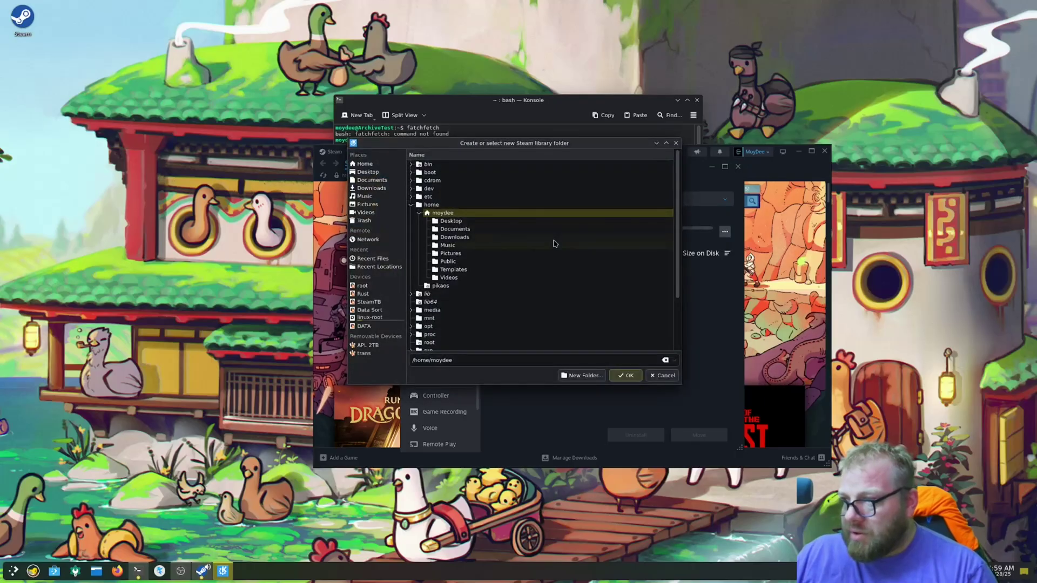
pyautogui.click(657, 144)
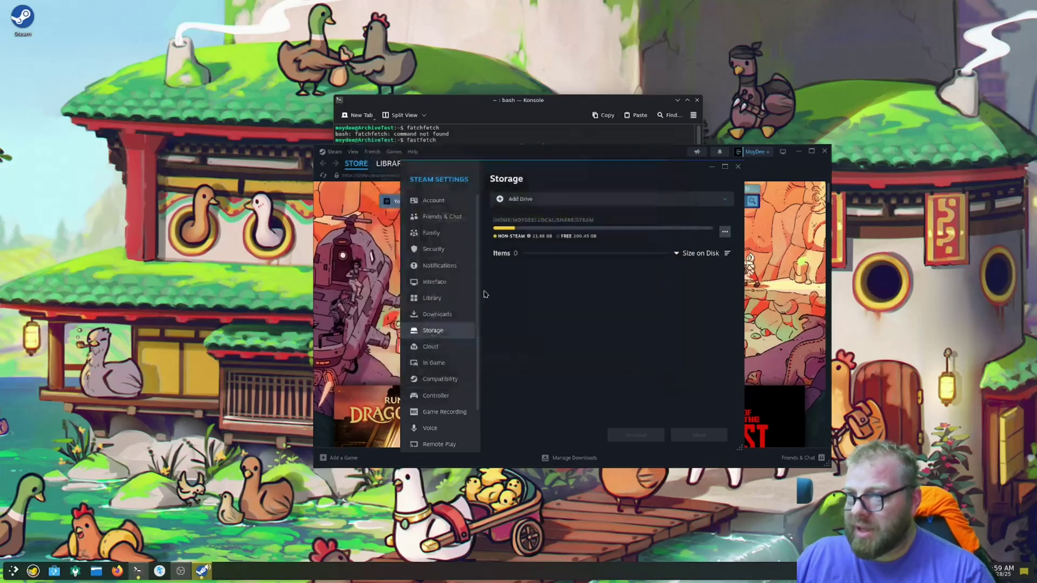
# Mount the SteamTB drive by opening it in the Dolphin file manager, and close Dolphin.
pyautogui.click(96, 571)
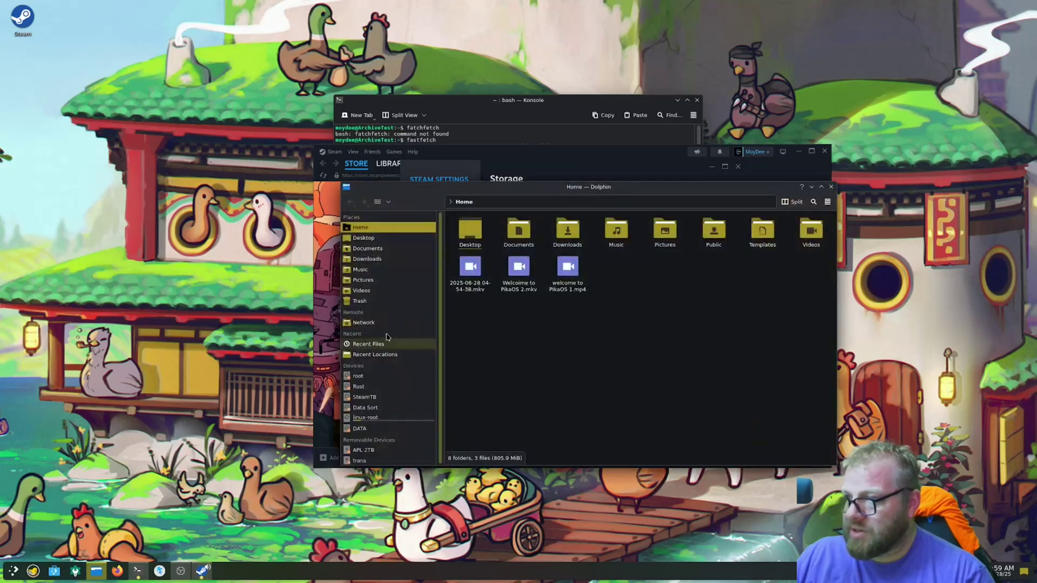
pyautogui.click(380, 400)
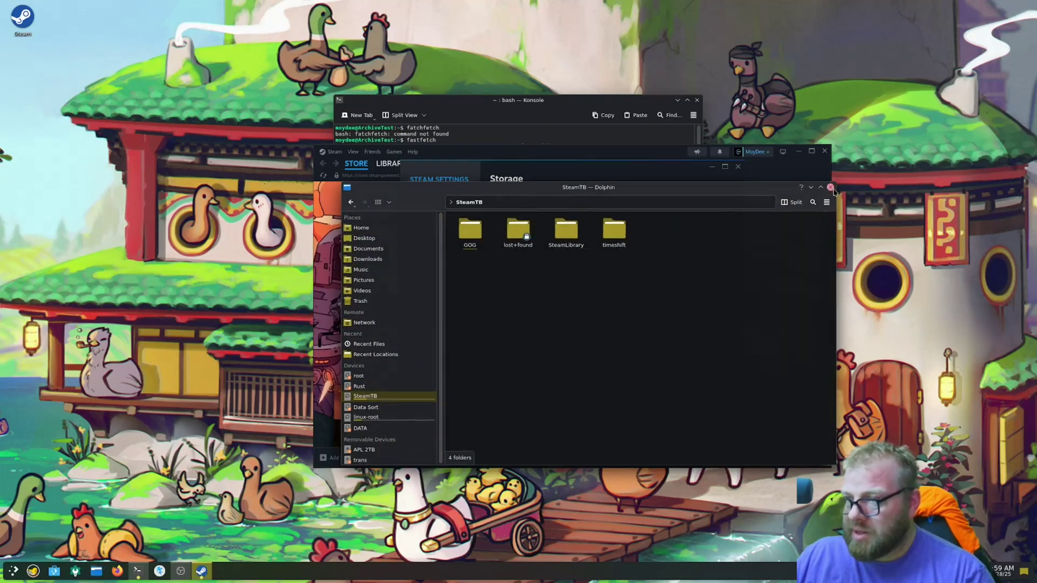
pyautogui.click(830, 188)
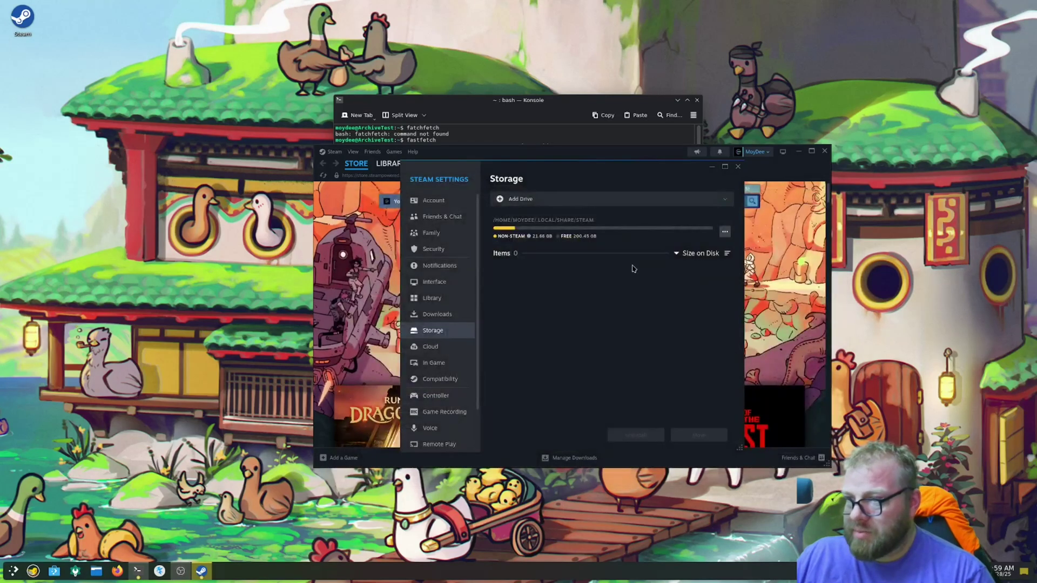
# Add the mounted SteamTB drive as a new Steam library folder.
pyautogui.click(624, 207)
pyautogui.click(557, 238)
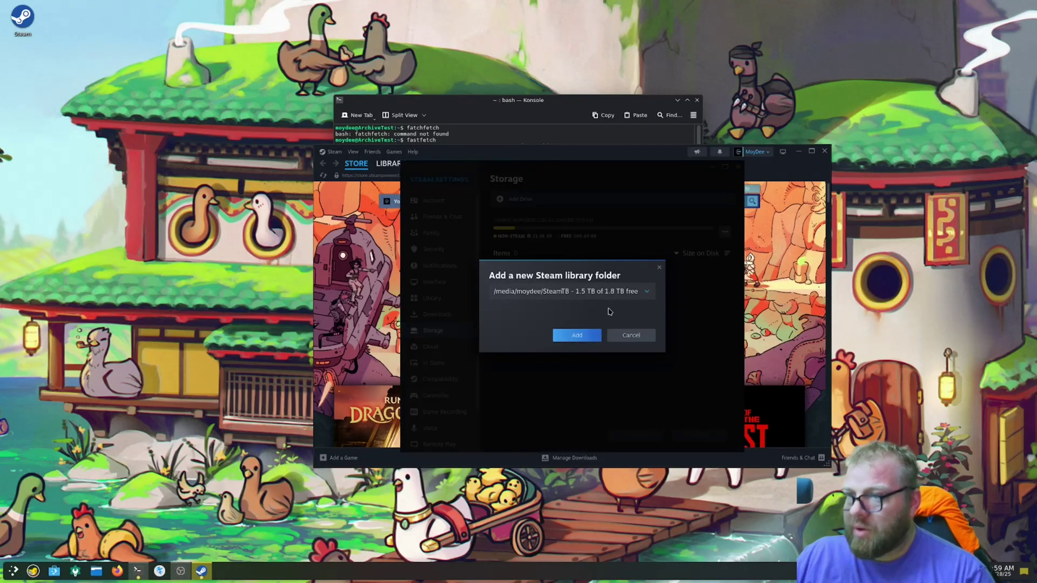
pyautogui.click(579, 331)
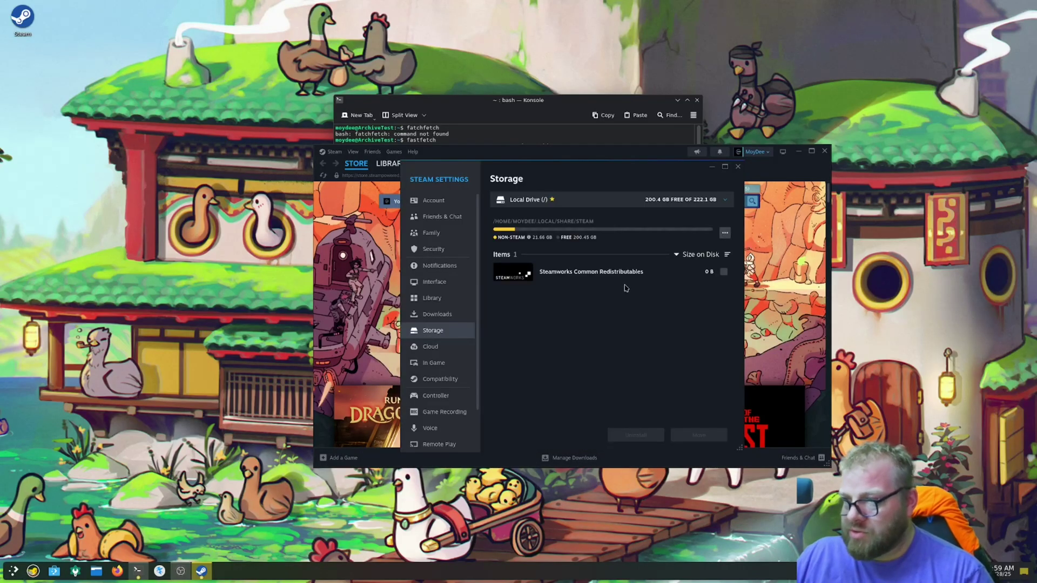
# Check Steam's list of storage drives for the SteamTB library.
pyautogui.click(594, 200)
pyautogui.click(576, 242)
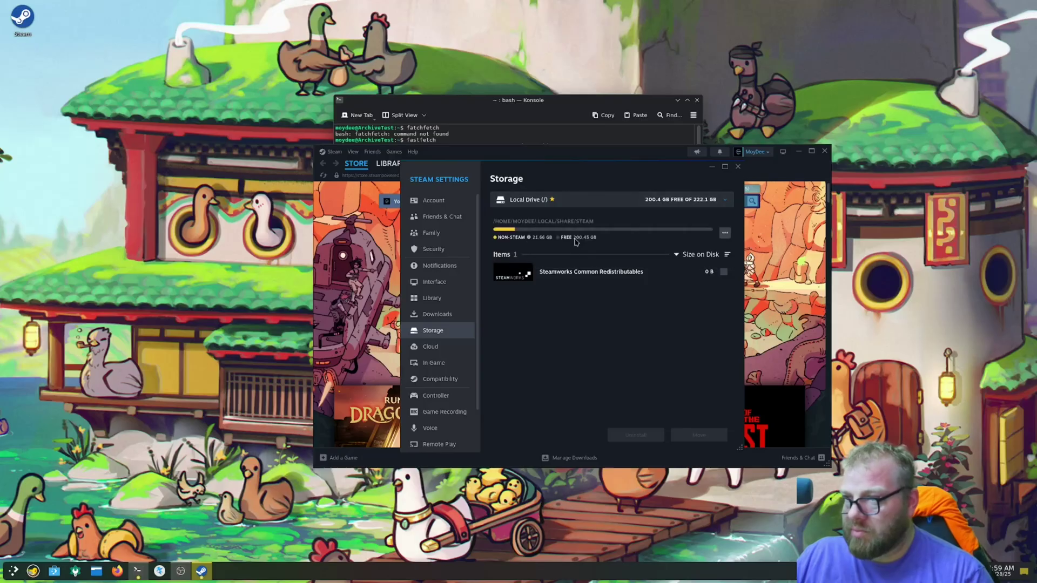
pyautogui.click(597, 199)
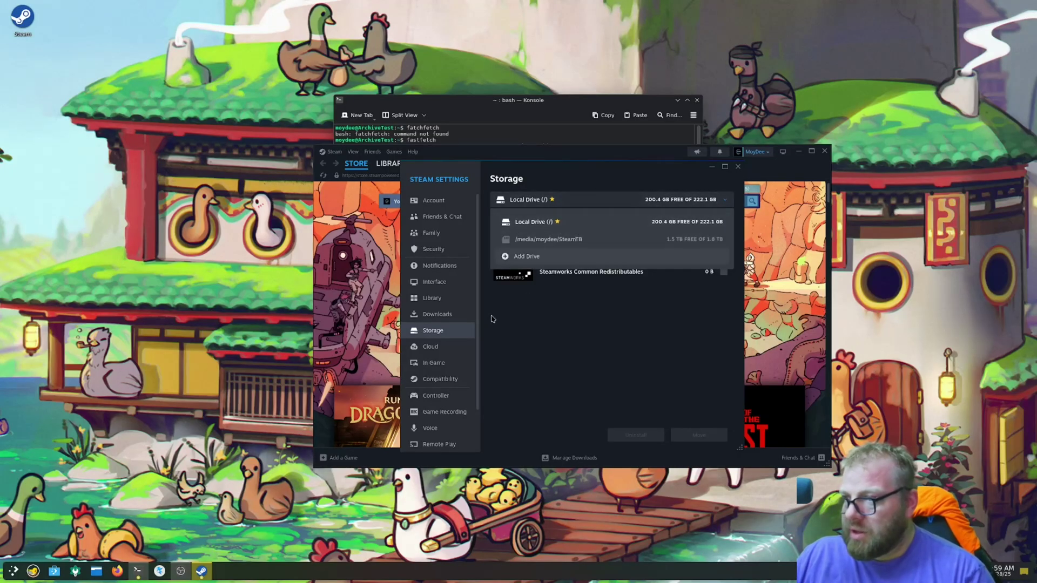
# Enable Steam Play for all other titles in the Compatibility settings and restart Steam.
pyautogui.click(439, 380)
pyautogui.click(457, 378)
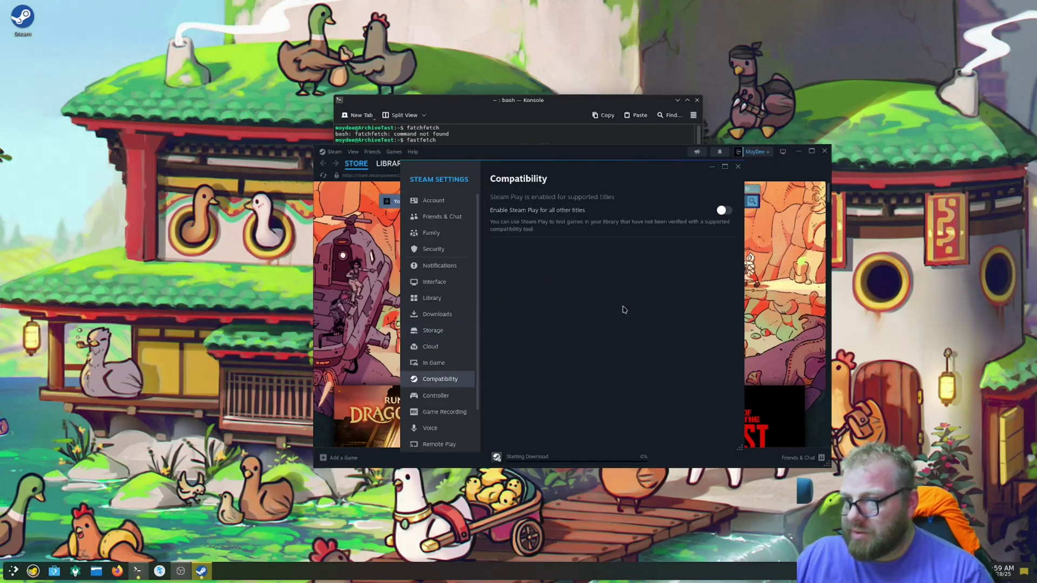
pyautogui.click(721, 211)
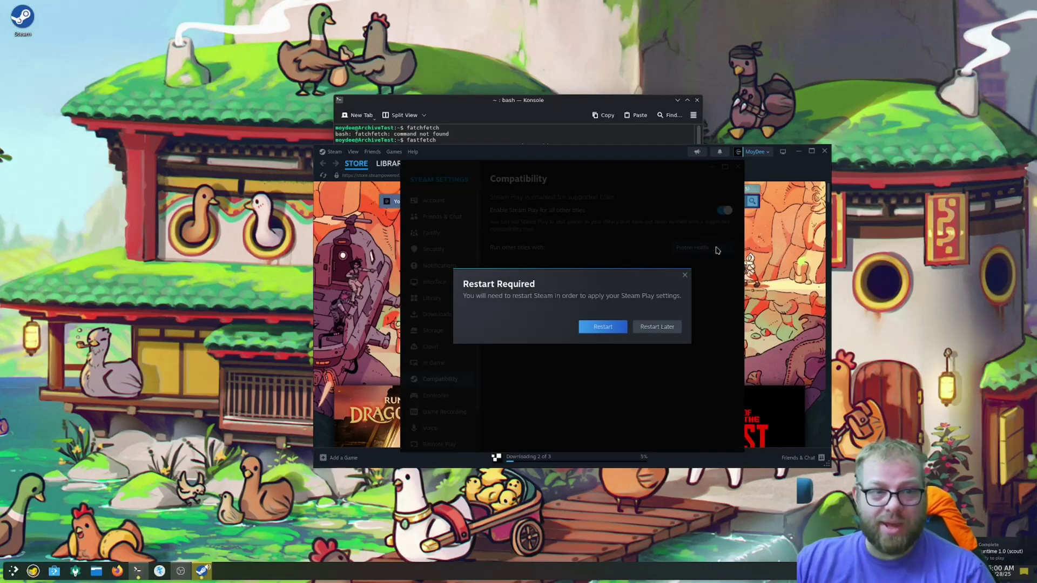
pyautogui.click(596, 328)
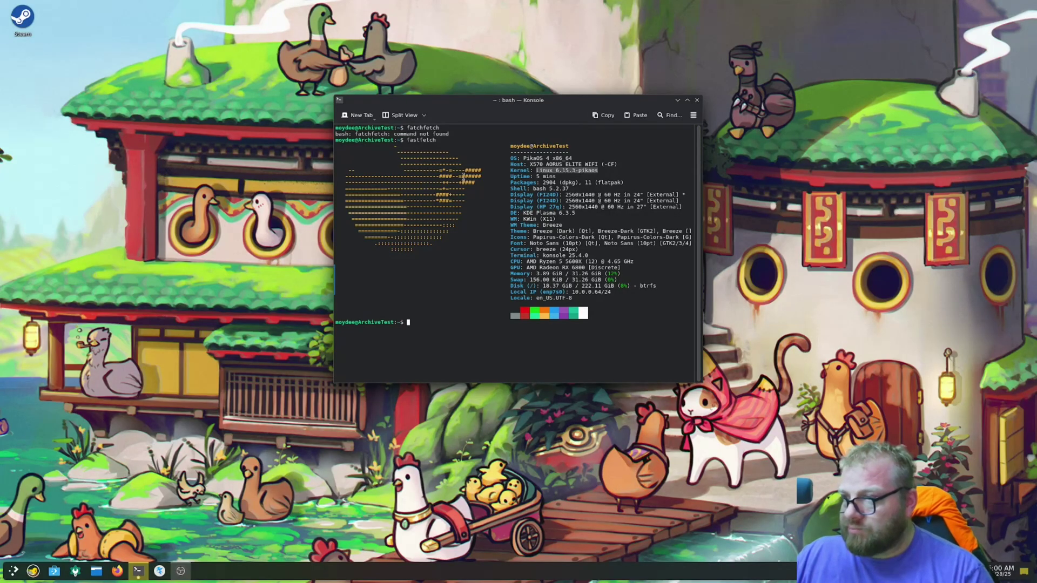
# Search the application launcher for "kde", look over the matching applications and settings, and close the launcher.
pyautogui.click(10, 571)
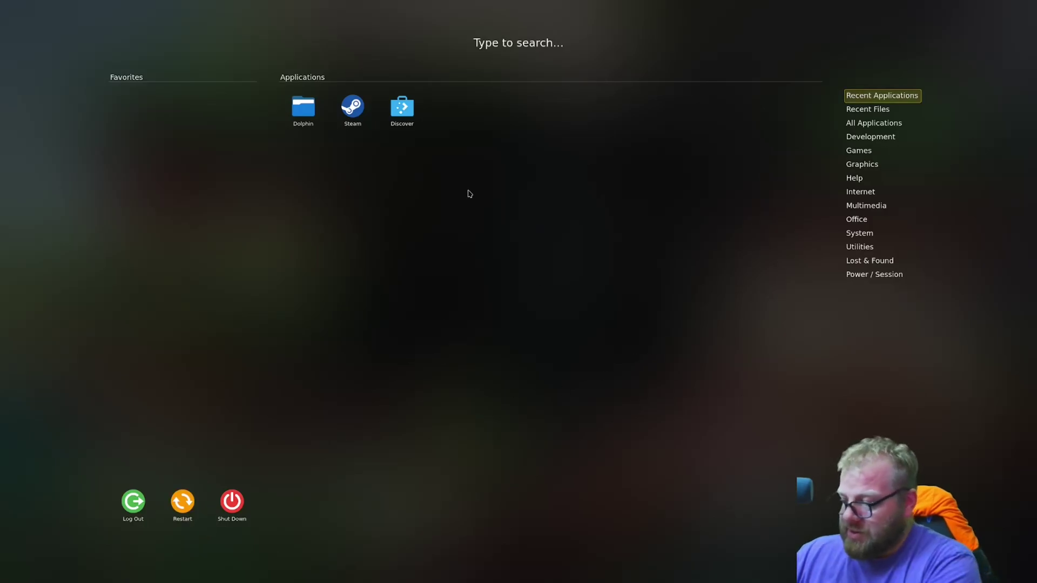
pyautogui.write('kde')
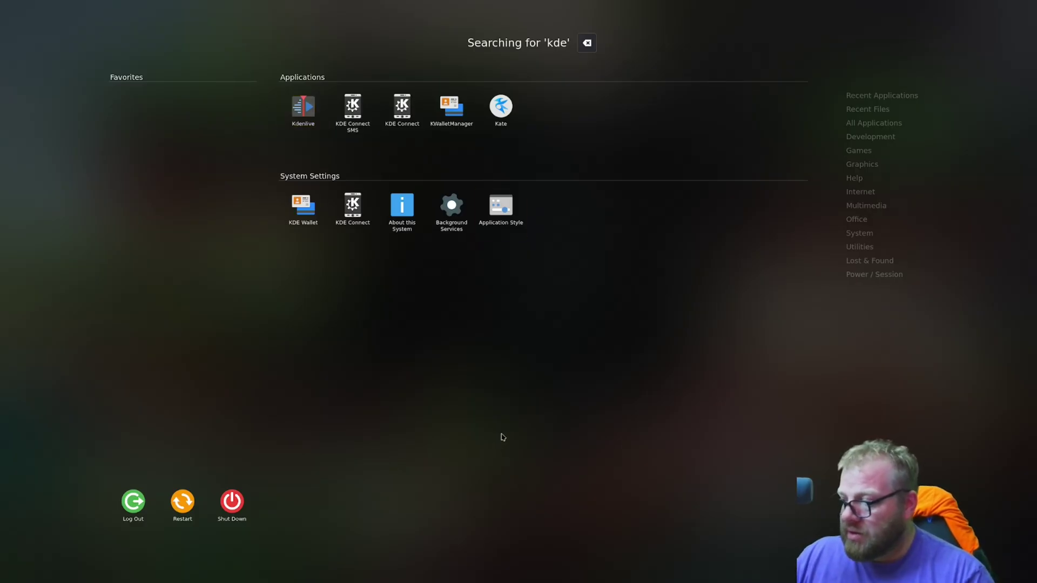
pyautogui.press('Escape')
pyautogui.press('Escape')
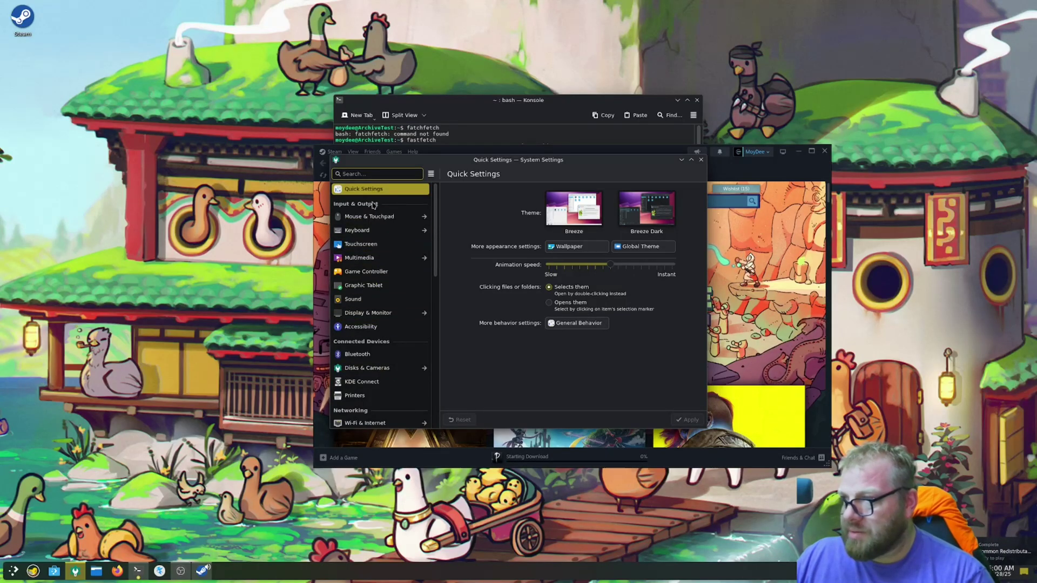
# Browse the System Settings categories from Input & Output down to Security & Privacy.
pyautogui.scroll(-2, 401, 293)
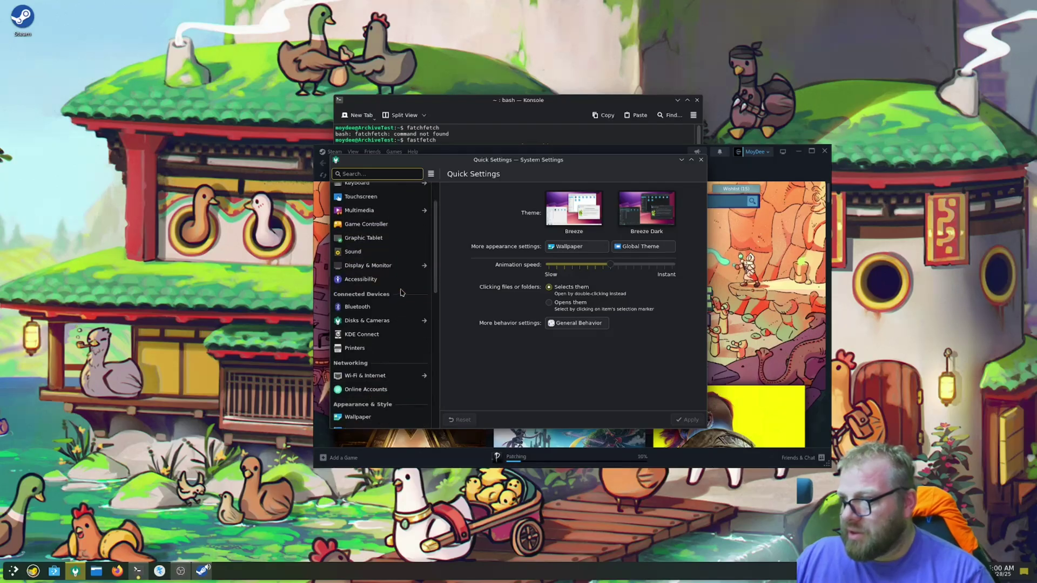
pyautogui.scroll(-3, 401, 293)
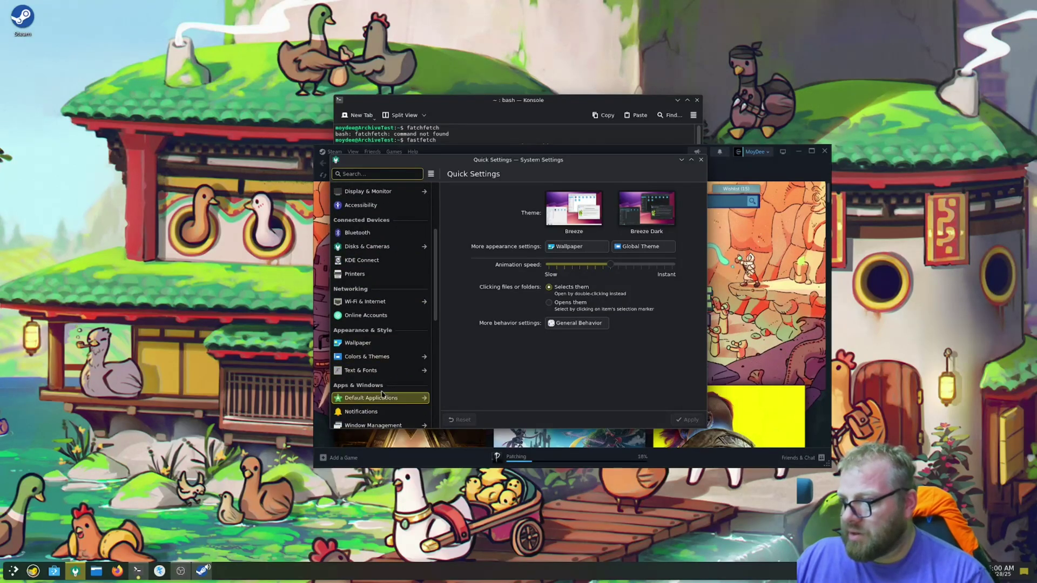
pyautogui.scroll(-2, 381, 394)
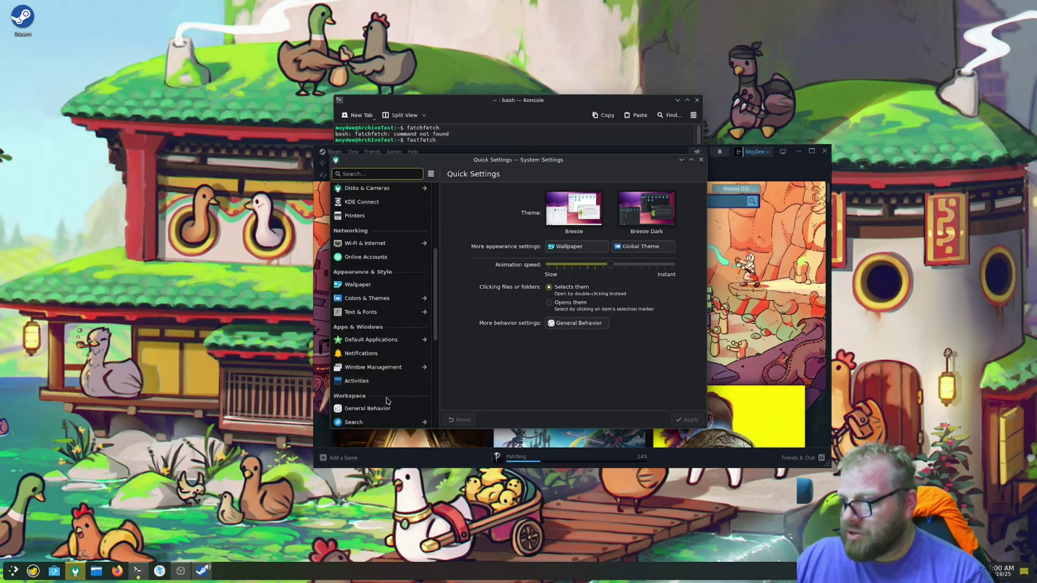
pyautogui.scroll(-3, 387, 400)
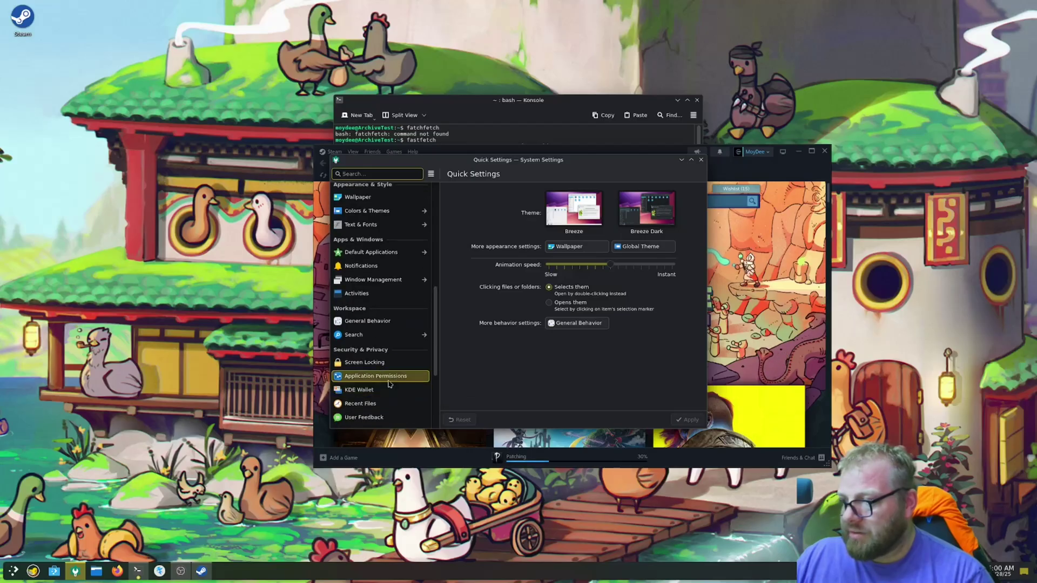
pyautogui.click(236, 382)
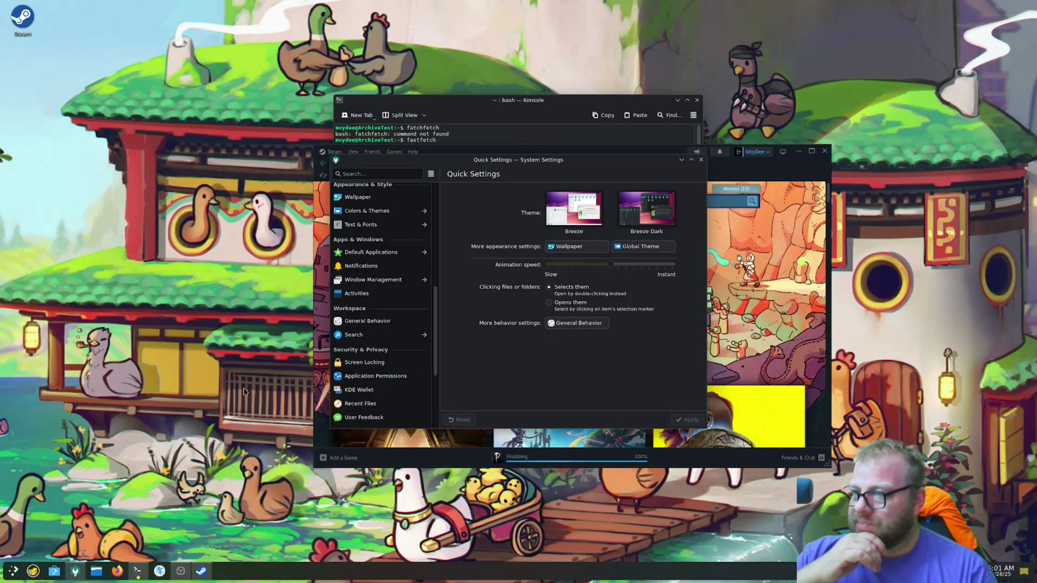
pyautogui.click(15, 571)
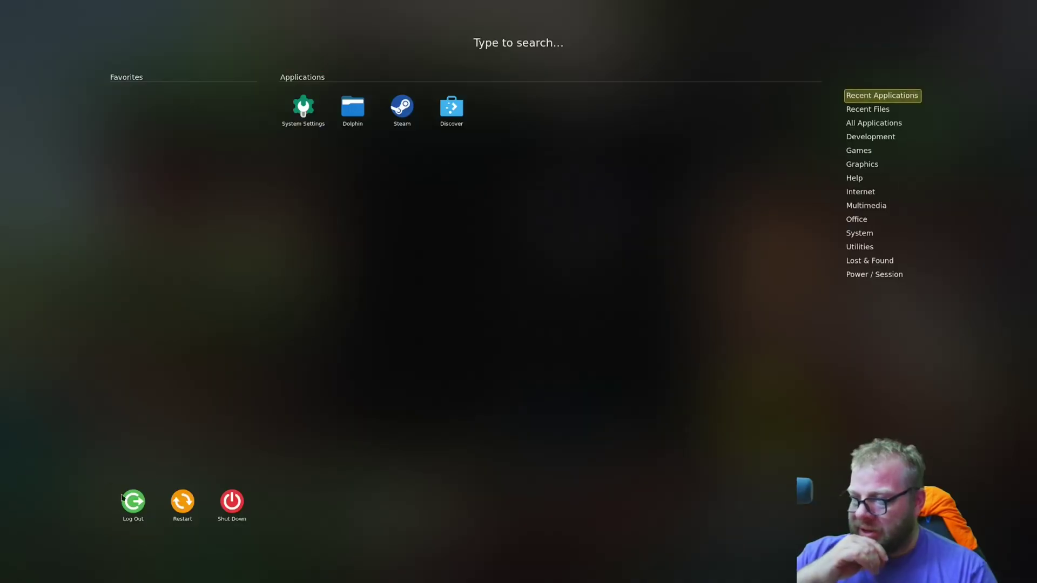
pyautogui.click(307, 488)
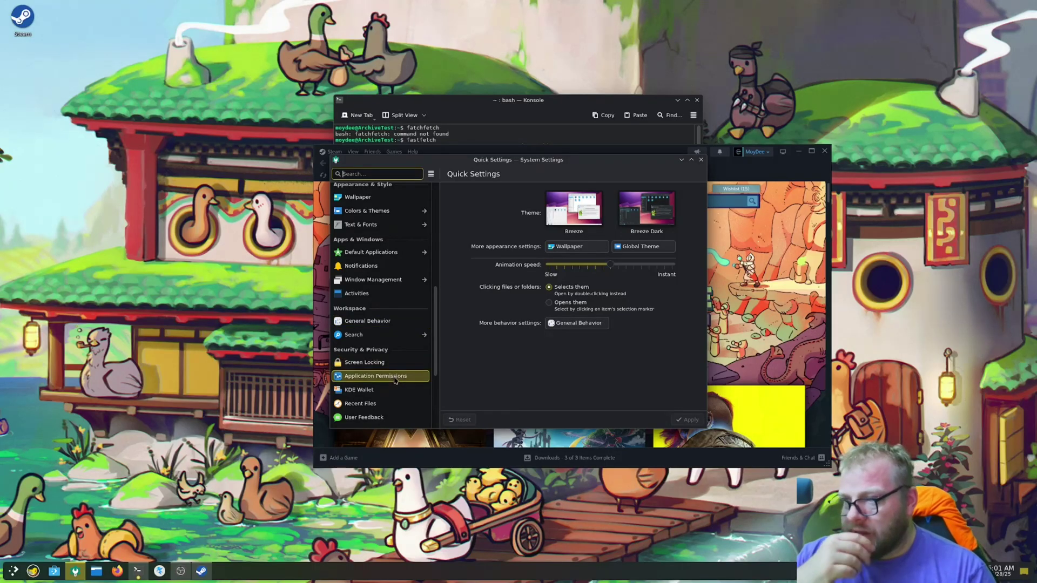
# View the General Behavior settings, look back through the System Settings categories, and close System Settings.
pyautogui.click(386, 323)
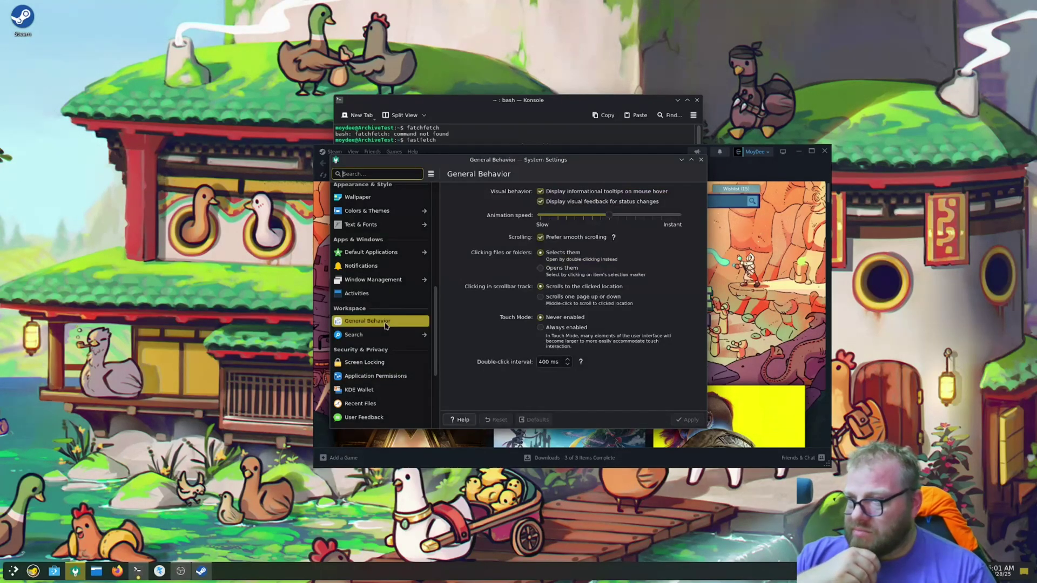
pyautogui.scroll(5, 390, 285)
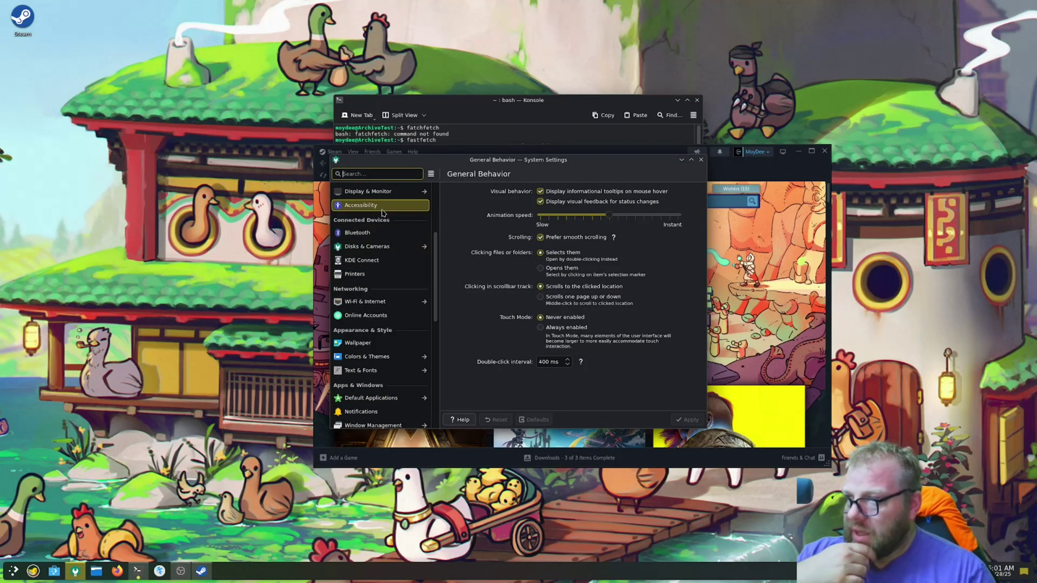
pyautogui.scroll(4, 382, 213)
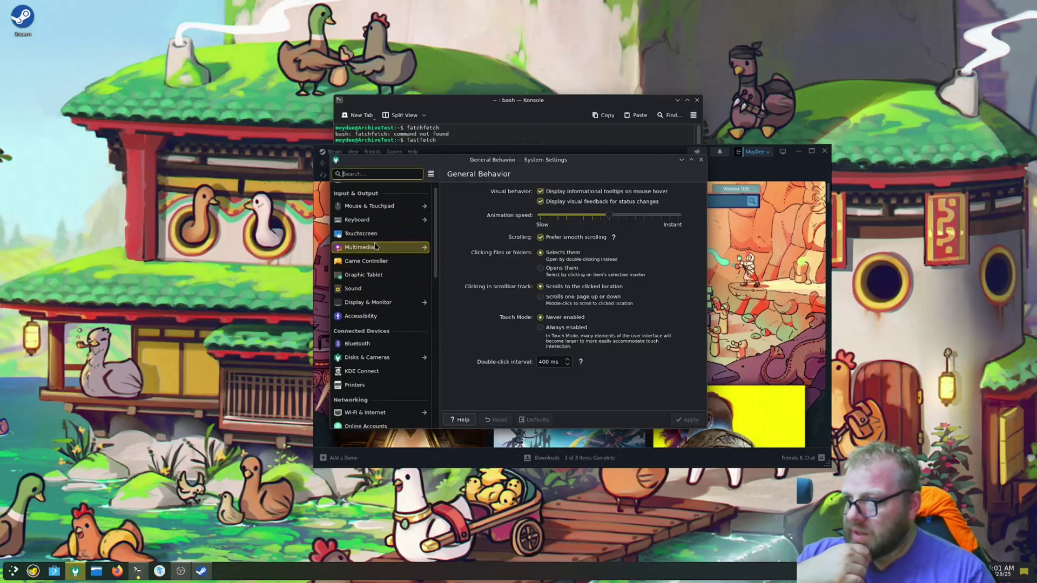
pyautogui.scroll(1, 376, 247)
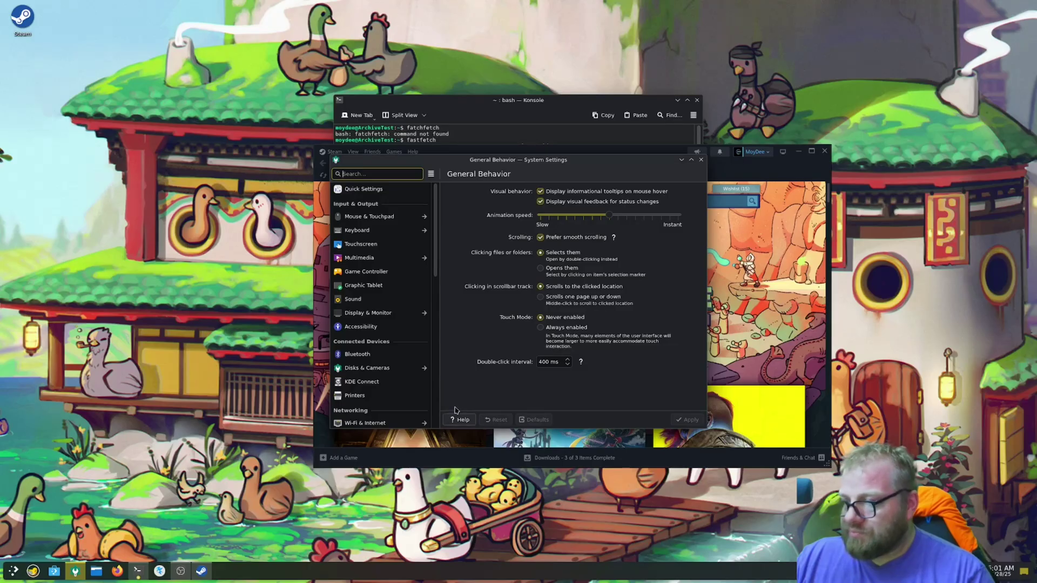
pyautogui.scroll(-5, 392, 314)
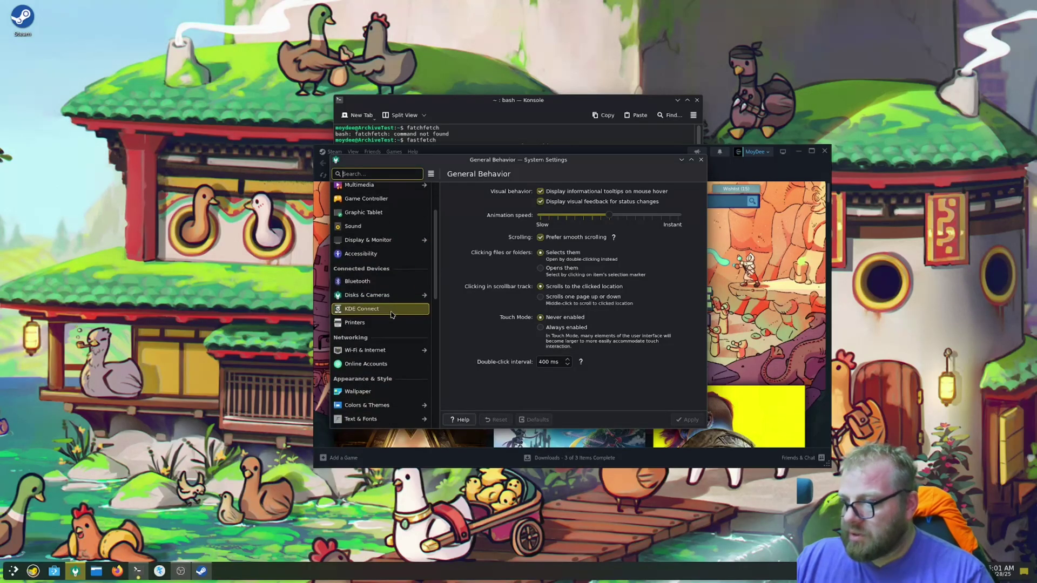
pyautogui.scroll(-3, 387, 351)
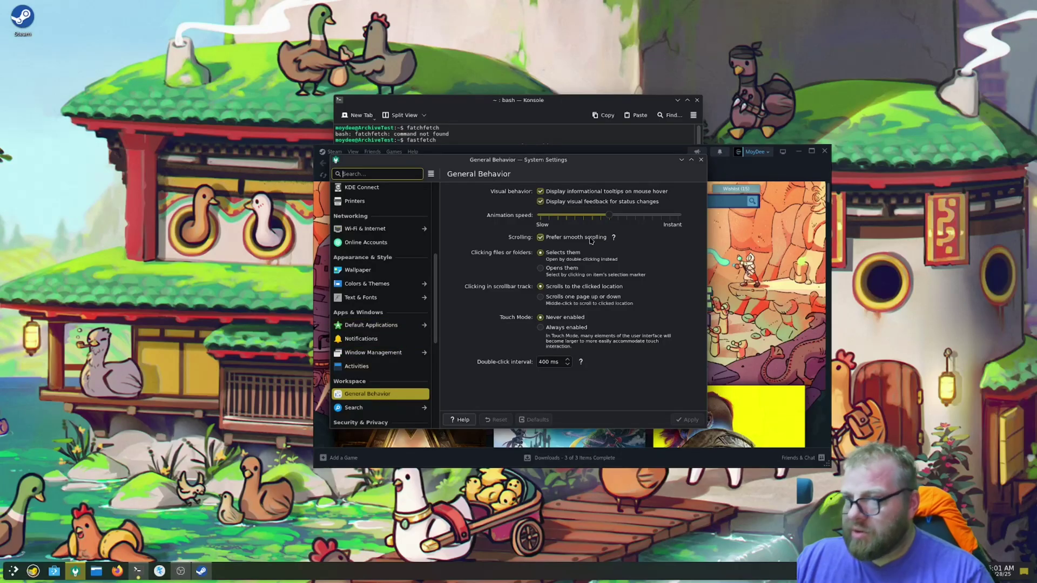
pyautogui.click(701, 160)
# Check the Proton versions offered for running other titles in Steam's Compatibility settings and close the settings.
pyautogui.click(332, 152)
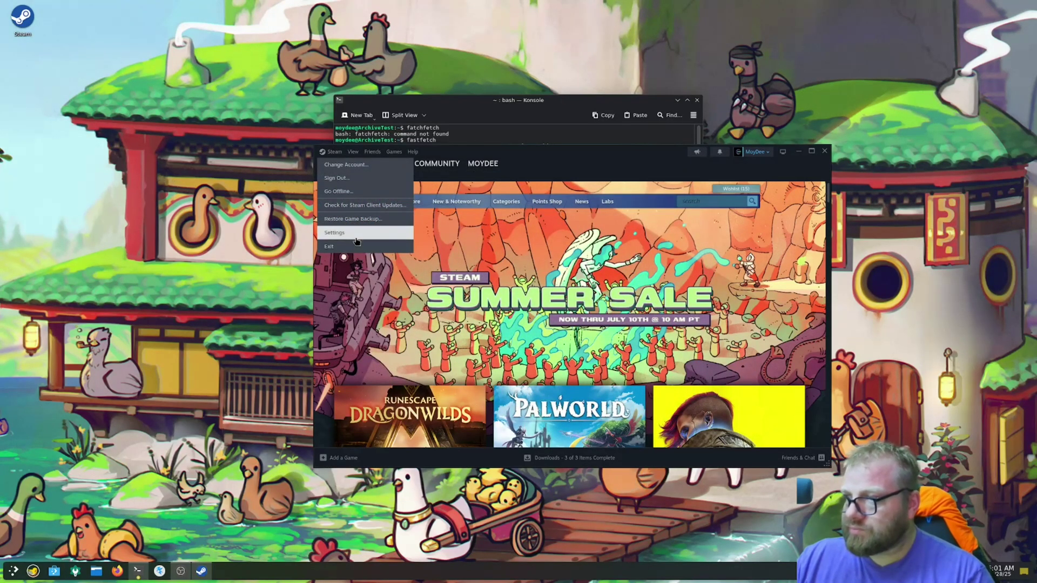
pyautogui.click(346, 232)
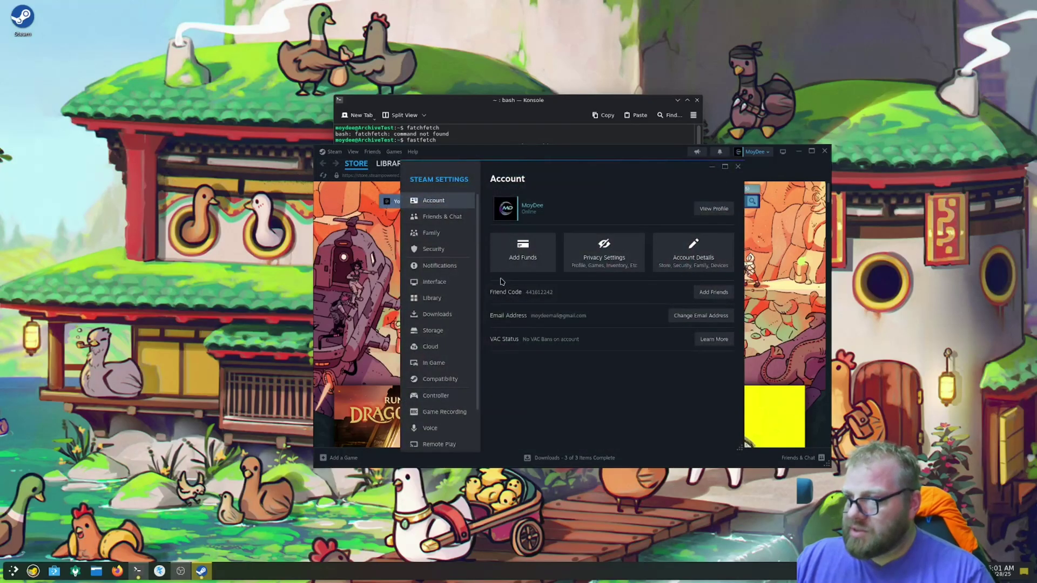
pyautogui.click(440, 379)
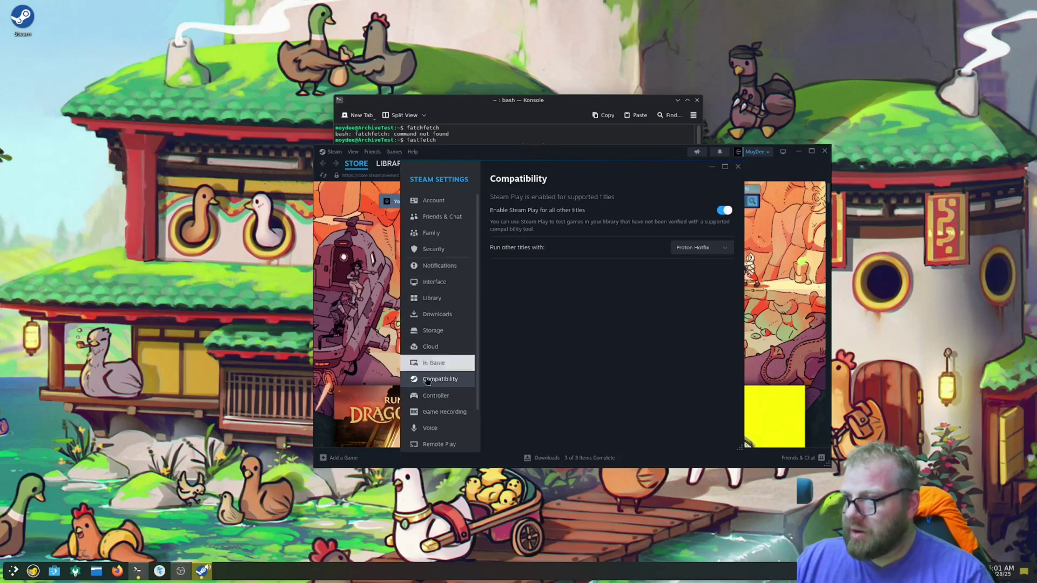
pyautogui.click(700, 251)
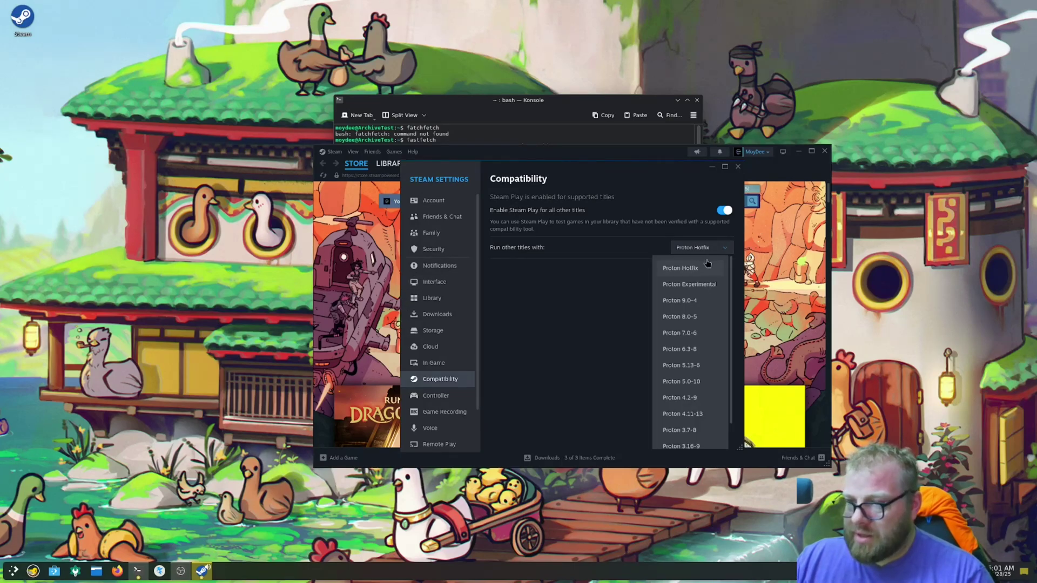
pyautogui.scroll(-1, 694, 417)
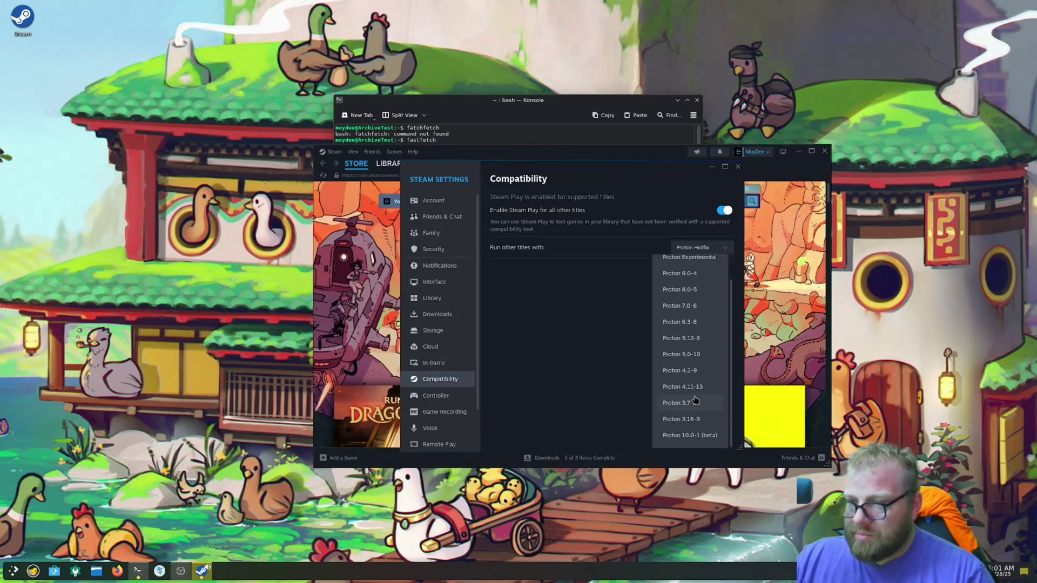
pyautogui.scroll(1, 694, 400)
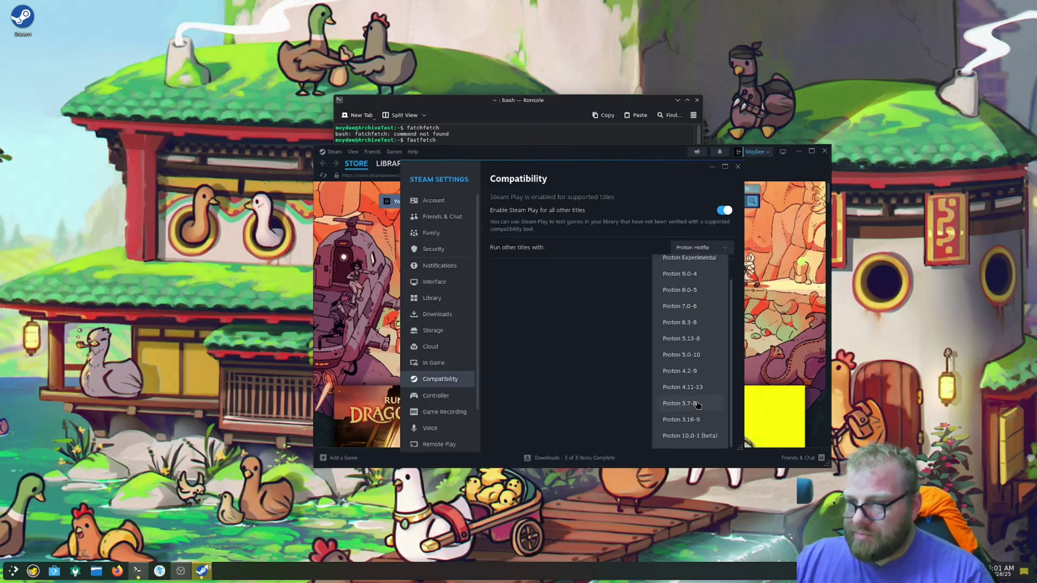
pyautogui.click(566, 368)
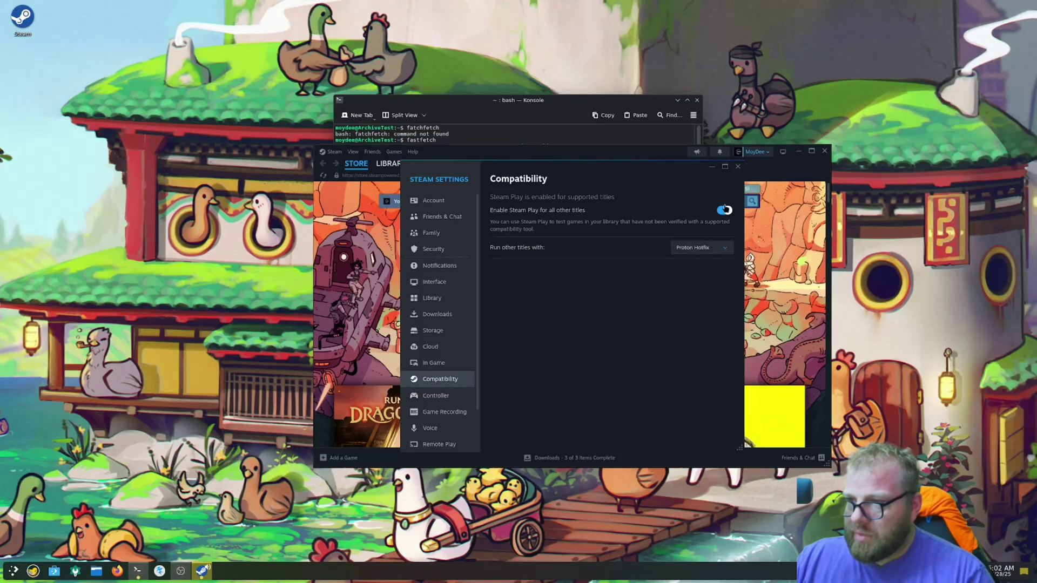
pyautogui.click(738, 168)
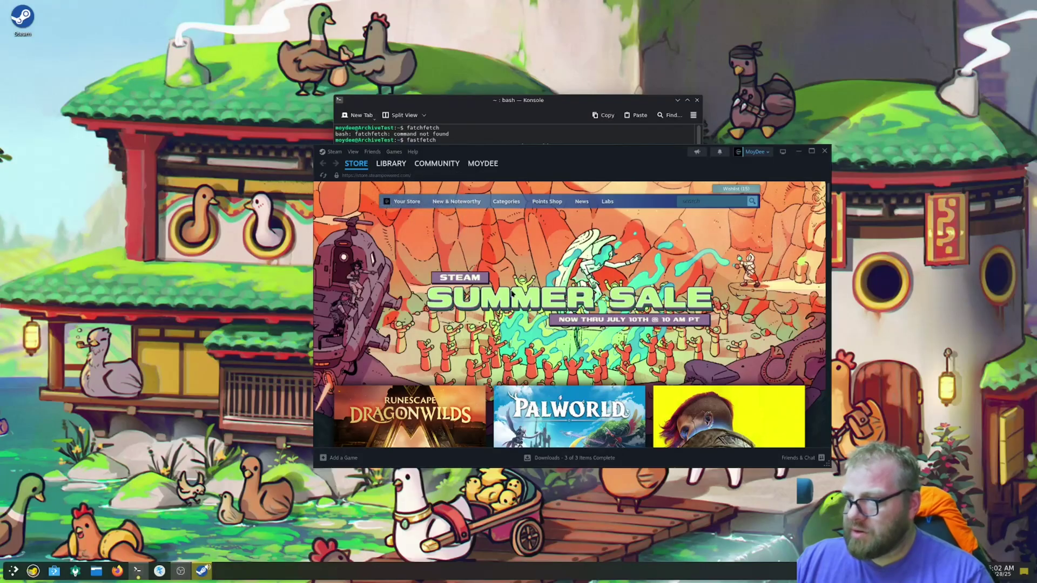
# Open the Steam library and look through the list of games.
pyautogui.click(391, 163)
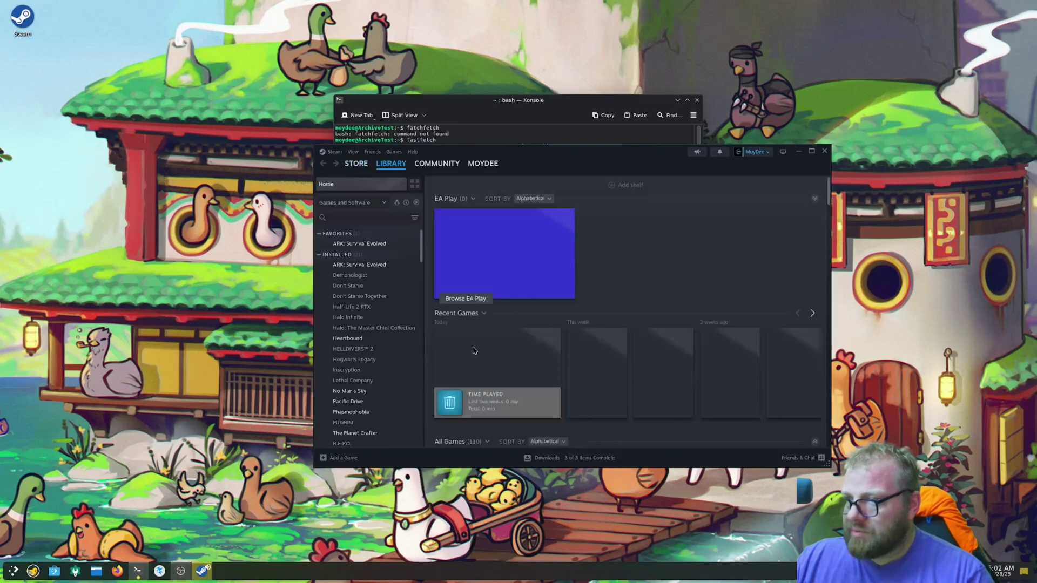
pyautogui.scroll(-5, 384, 372)
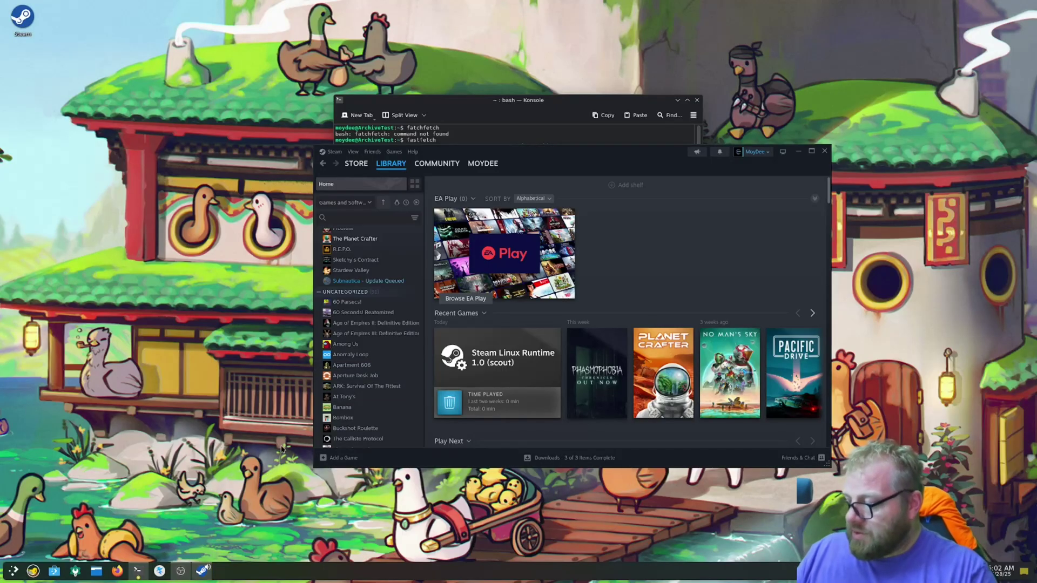
pyautogui.hotkey('ctrl', 'alt', 't')
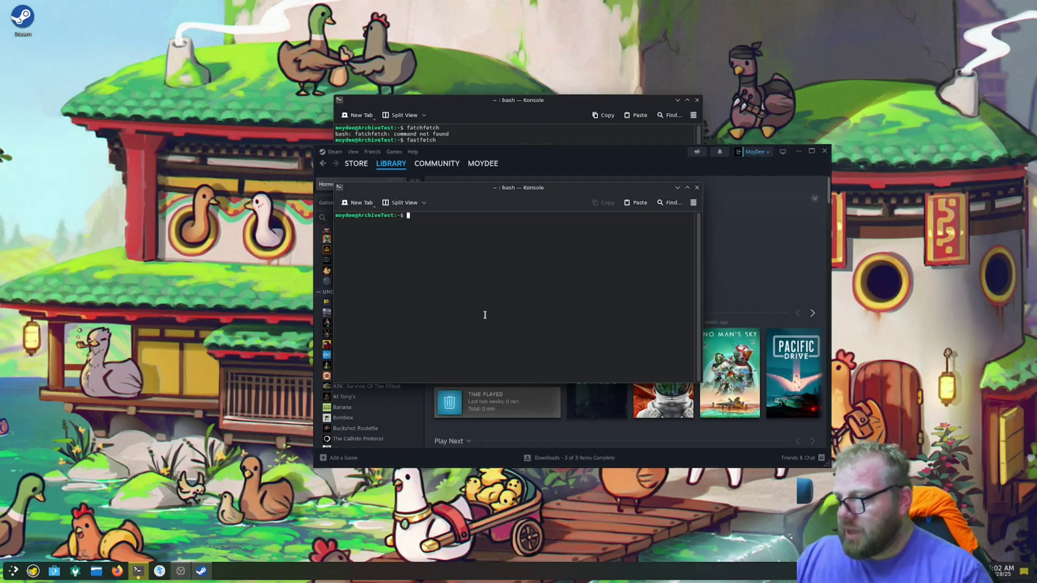
pyautogui.moveTo(501, 191); pyautogui.dragTo(497, 241)
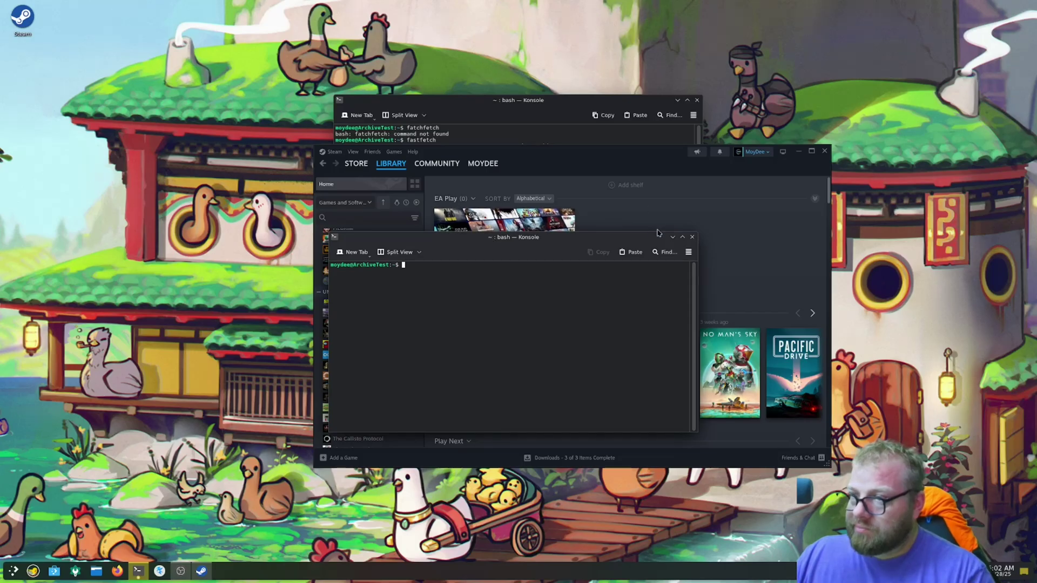
pyautogui.click(692, 236)
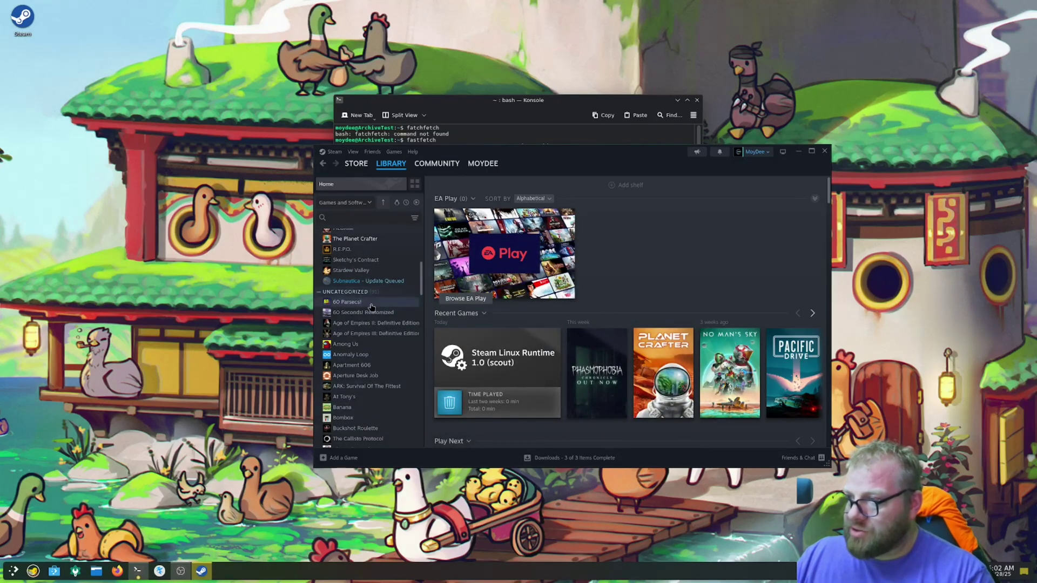
# Set the launch options of The Planet Crafter to "mangohud %command%" in its properties and launch the game.
pyautogui.scroll(3, 373, 335)
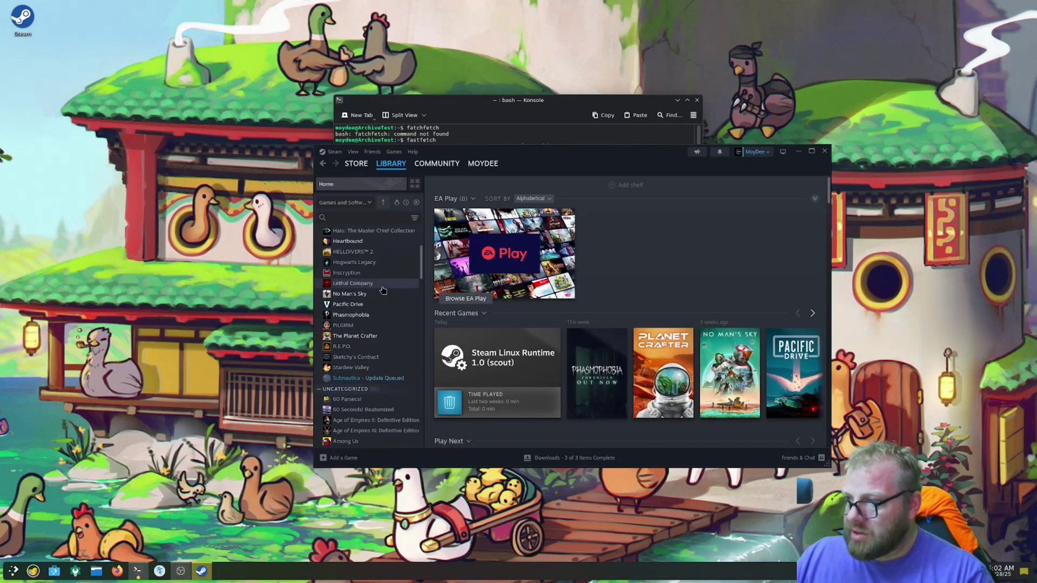
pyautogui.click(372, 337)
pyautogui.rightClick(361, 337)
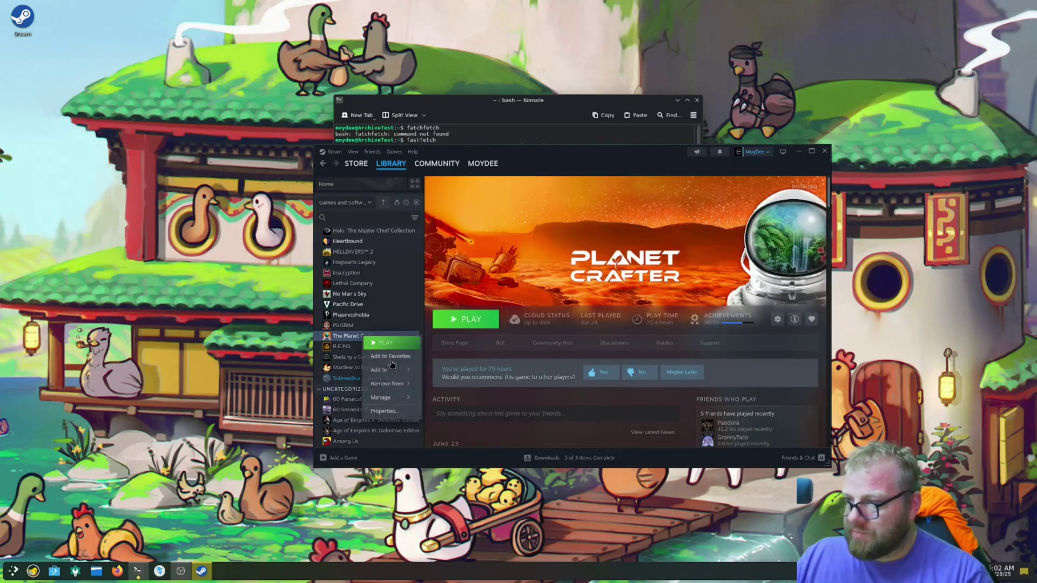
pyautogui.click(498, 444)
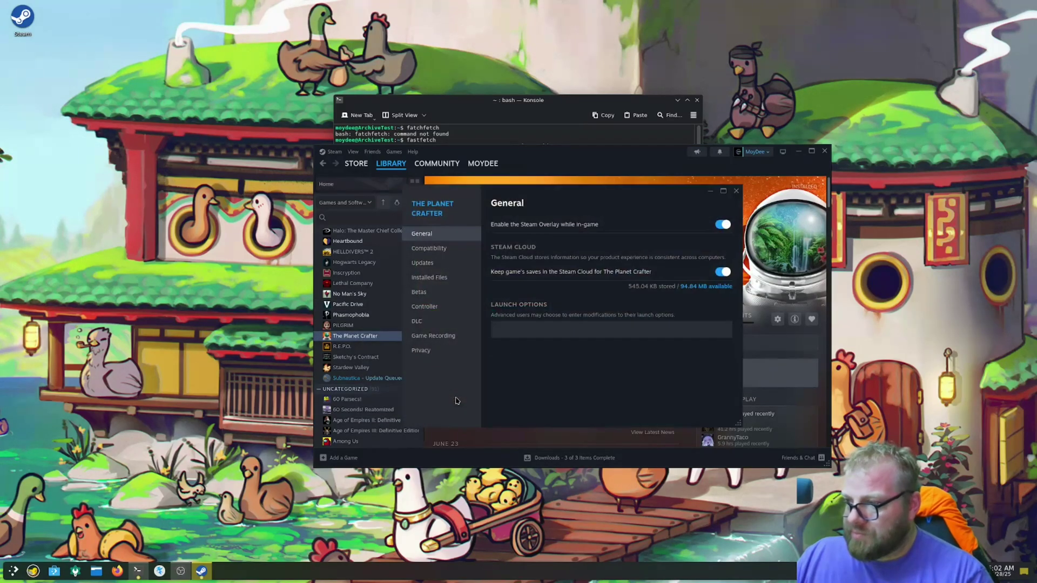
pyautogui.click(525, 332)
pyautogui.write('%')
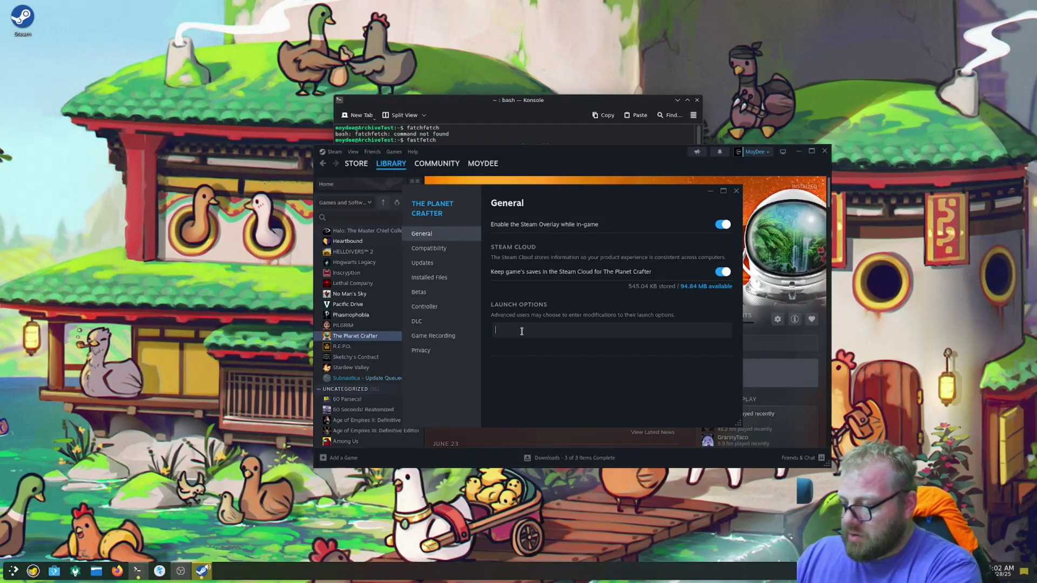
pyautogui.write('mangohud %')
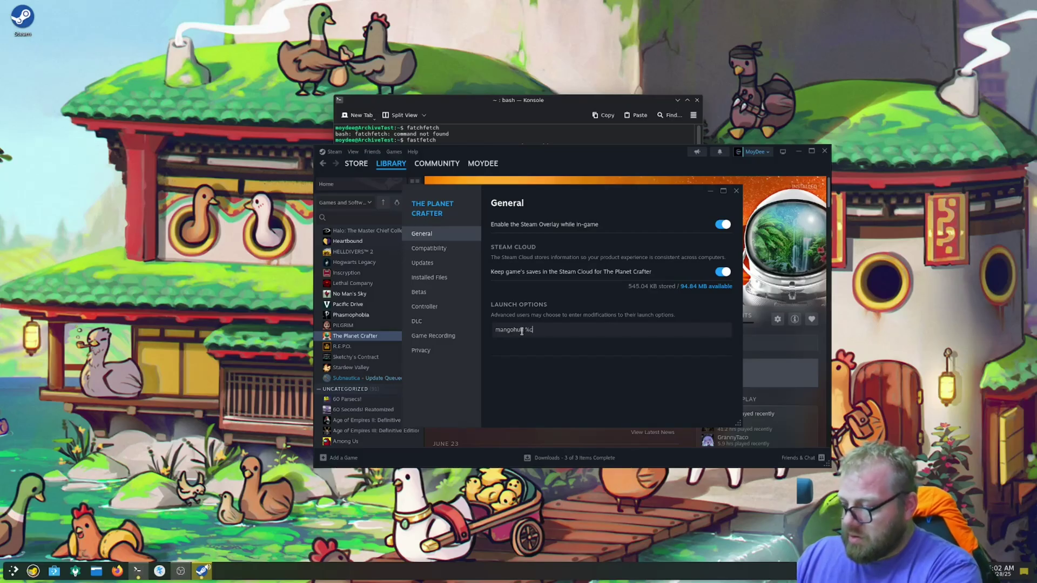
pyautogui.write('command%')
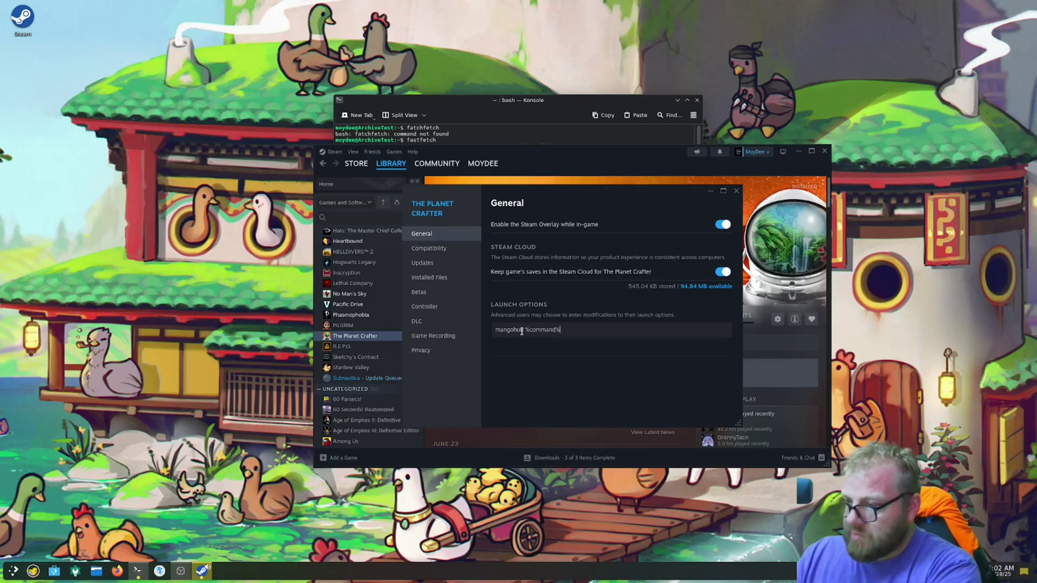
pyautogui.click(736, 190)
pyautogui.click(466, 319)
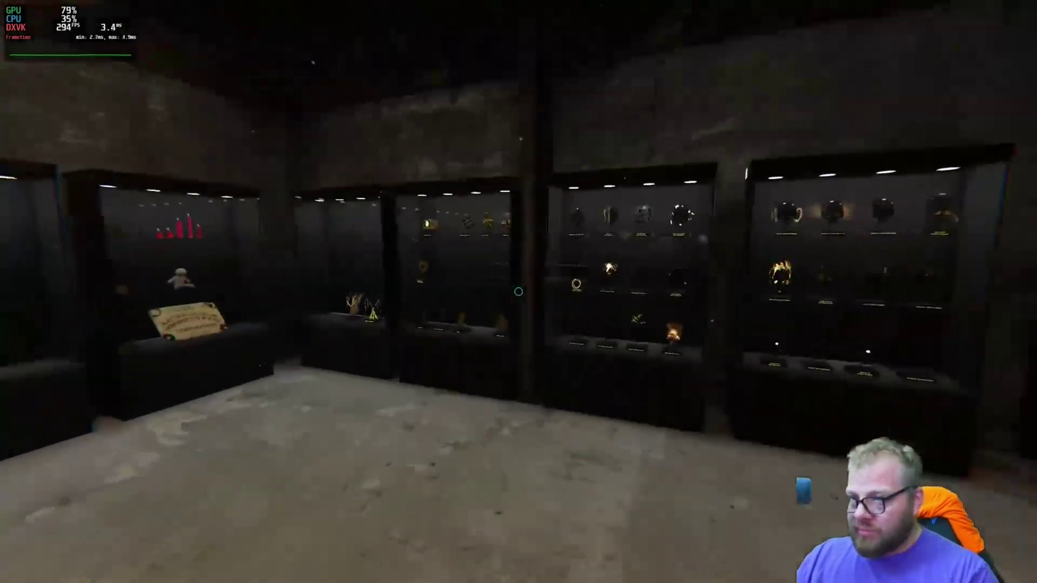
# Walk through the Phasmophobia lobby and examine its main menu and contract boards with the performance overlay running.
pyautogui.press('w')
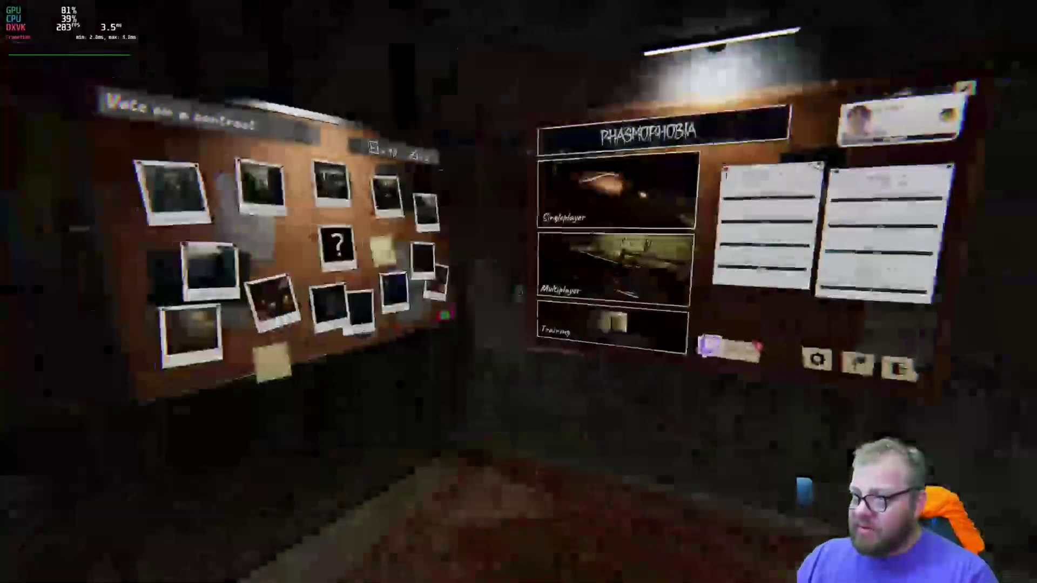
pyautogui.press('w')
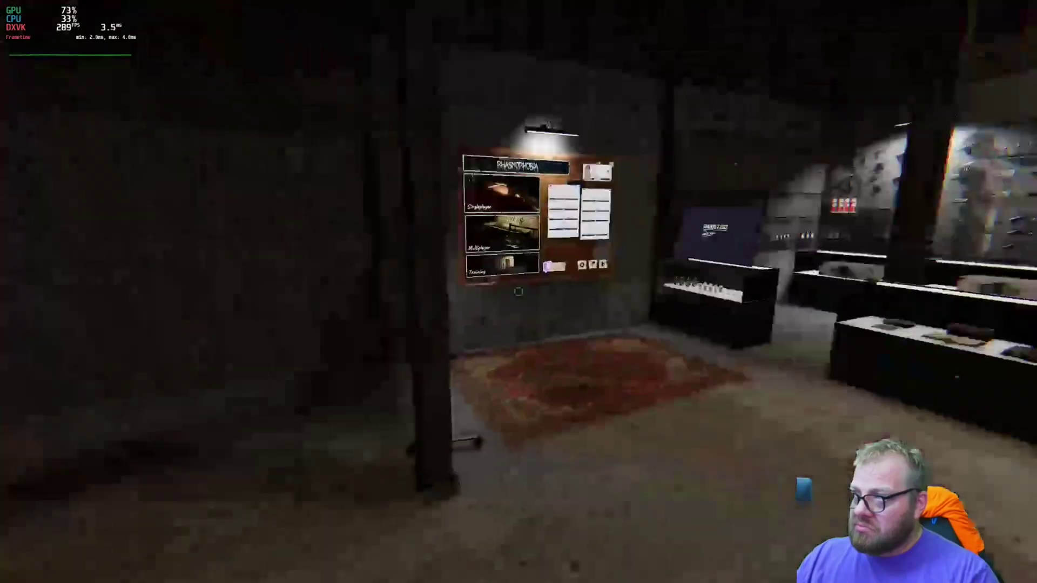
pyautogui.press('w')
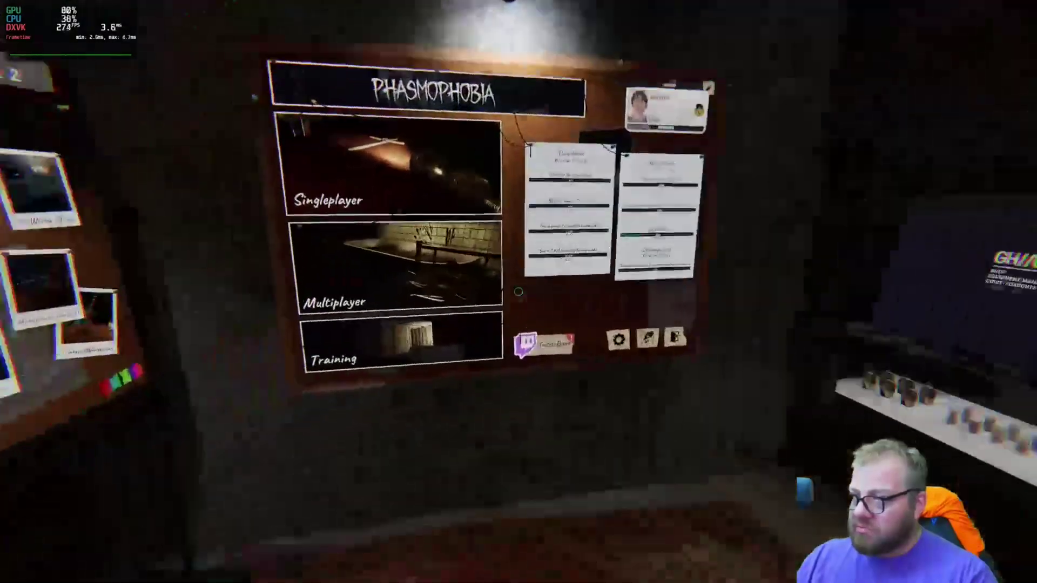
pyautogui.click(518, 292)
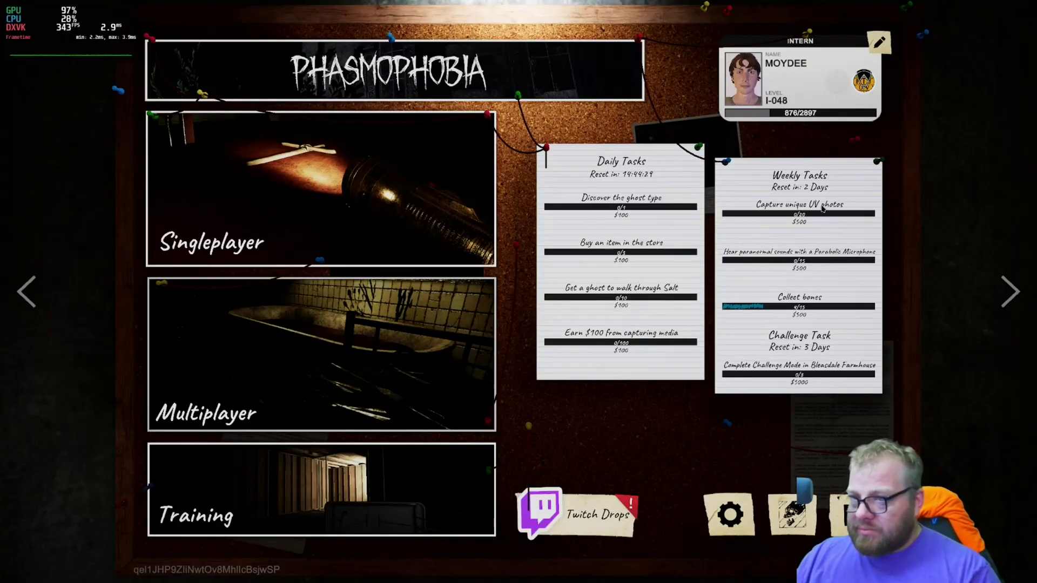
pyautogui.click(162, 249)
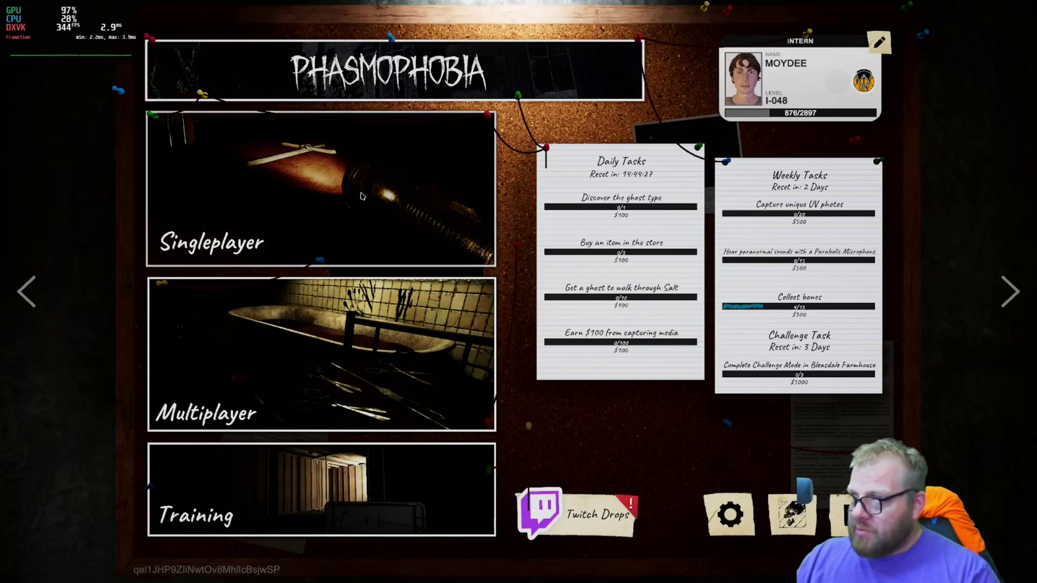
pyautogui.click(19, 285)
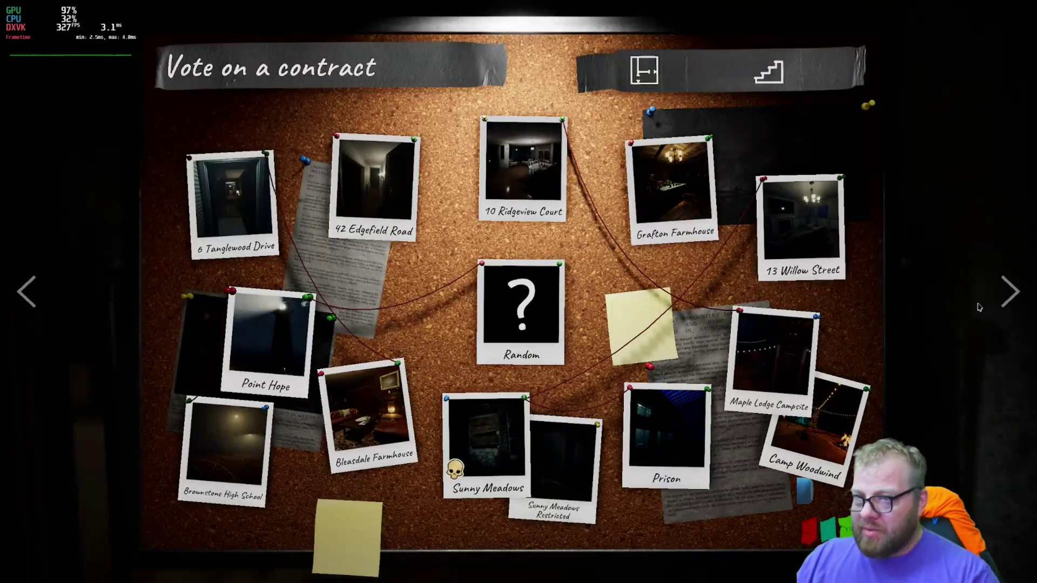
pyautogui.click(1004, 295)
pyautogui.click(238, 527)
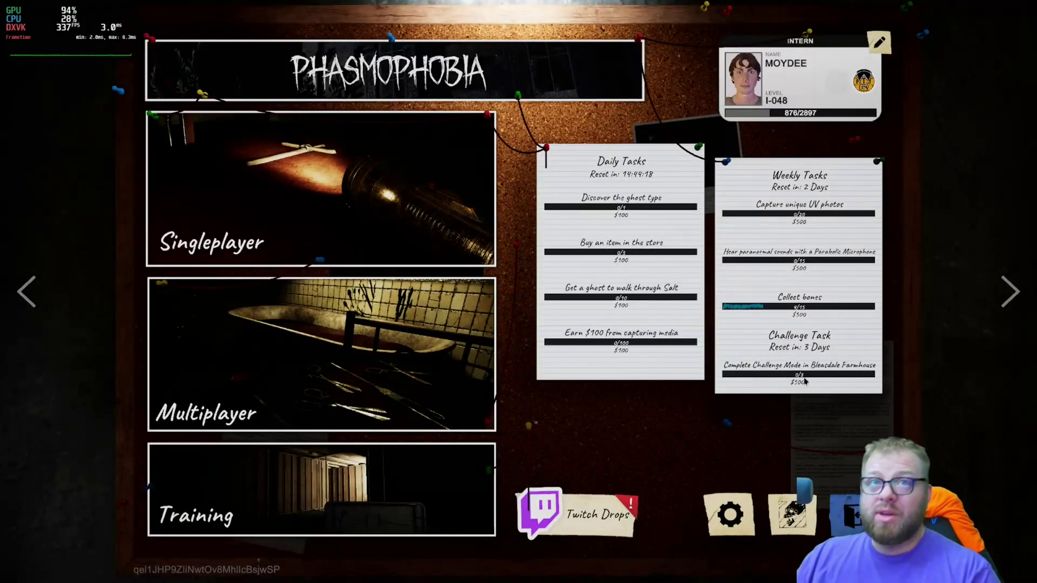
# Exit Phasmophobia to the desktop and search the installed applications for "kde".
pyautogui.click(856, 514)
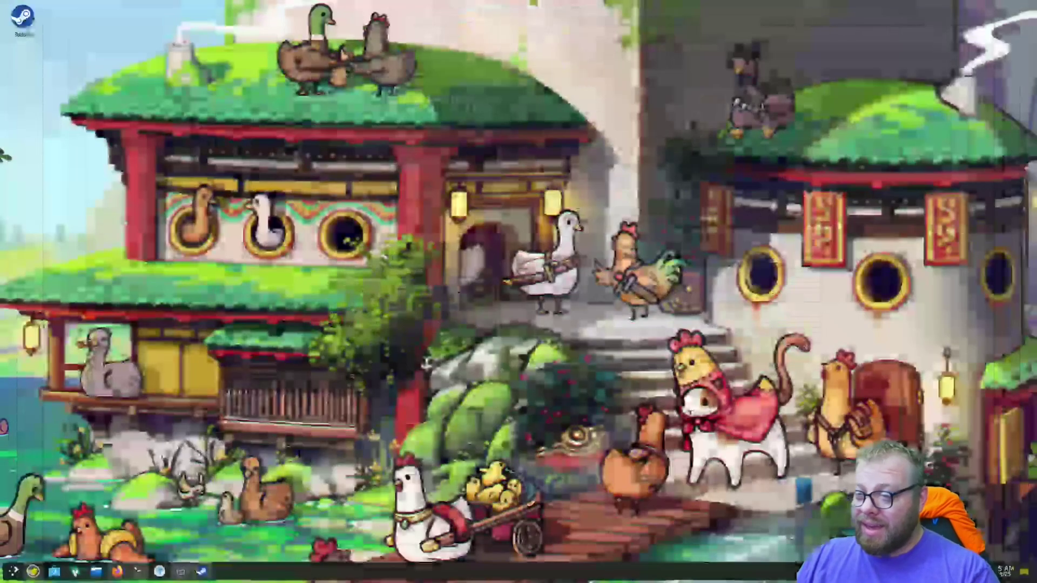
pyautogui.click(15, 572)
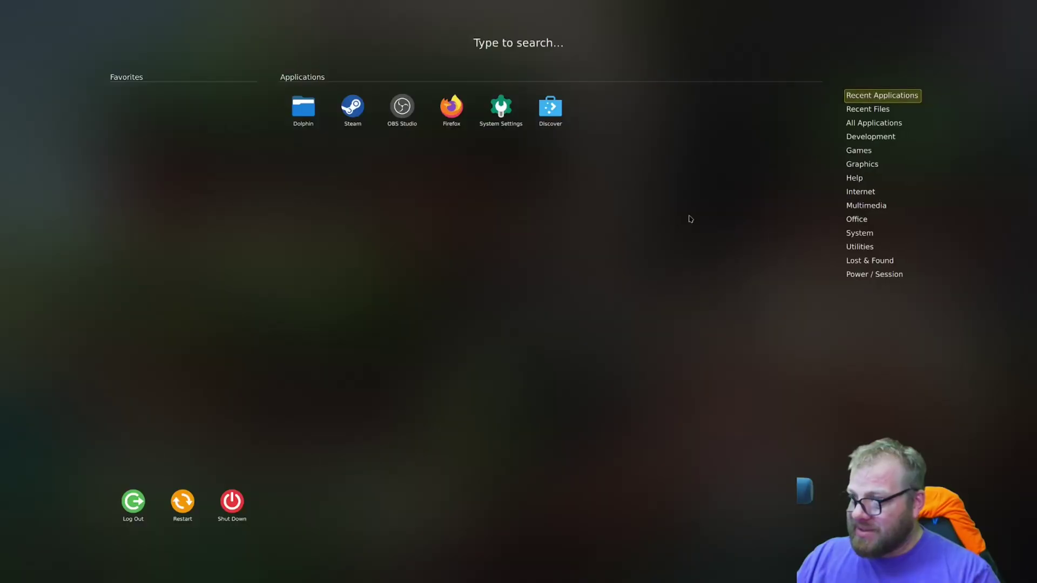
pyautogui.click(172, 388)
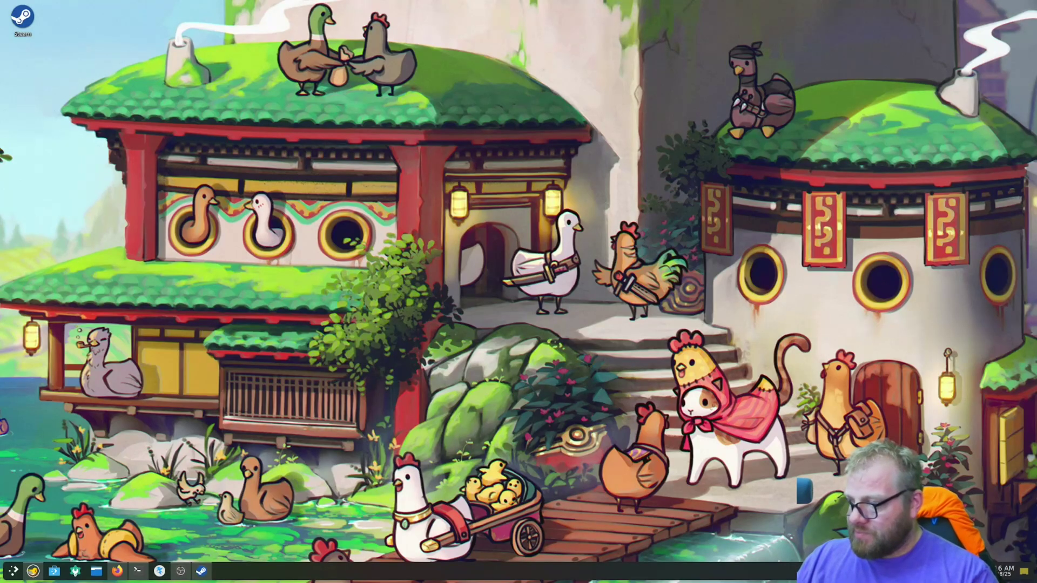
pyautogui.click(32, 571)
pyautogui.write('kde')
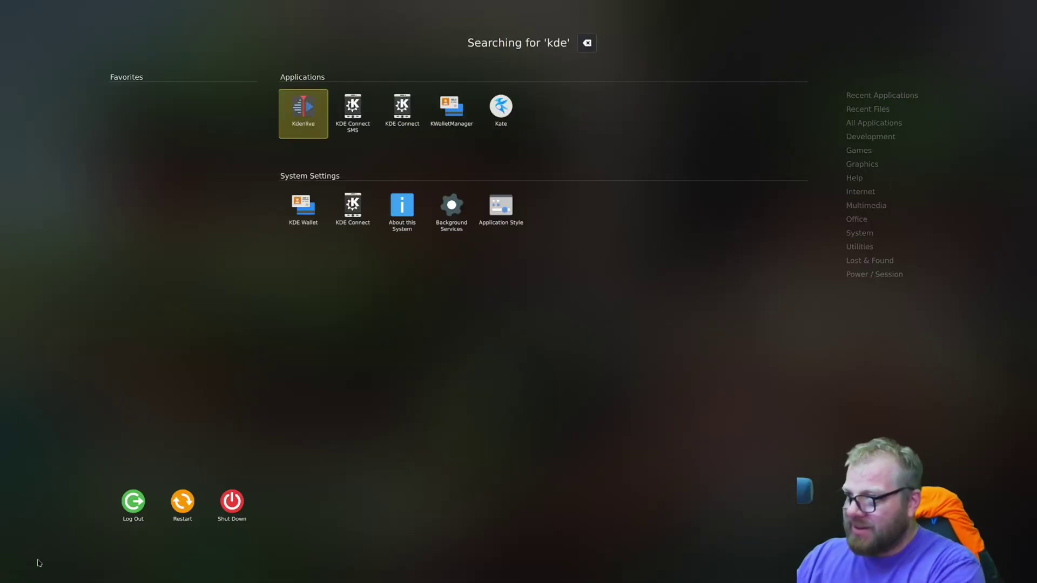
pyautogui.press('Escape')
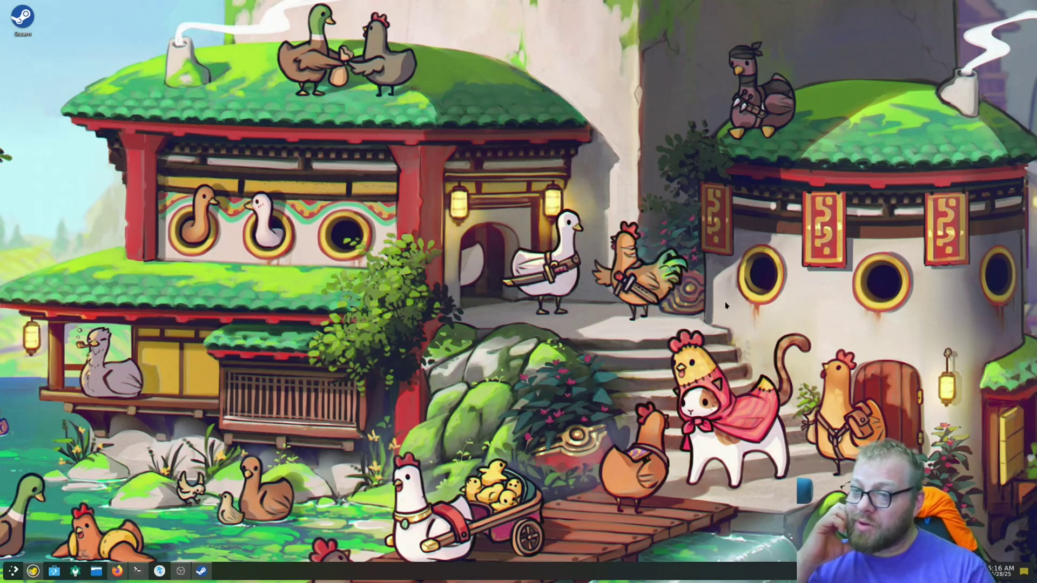
# Open ProtonPlus from the installed games applications and install the Proton-CachyOS runner cachyos-10.0-20250623-slr for Steam.
pyautogui.click(15, 571)
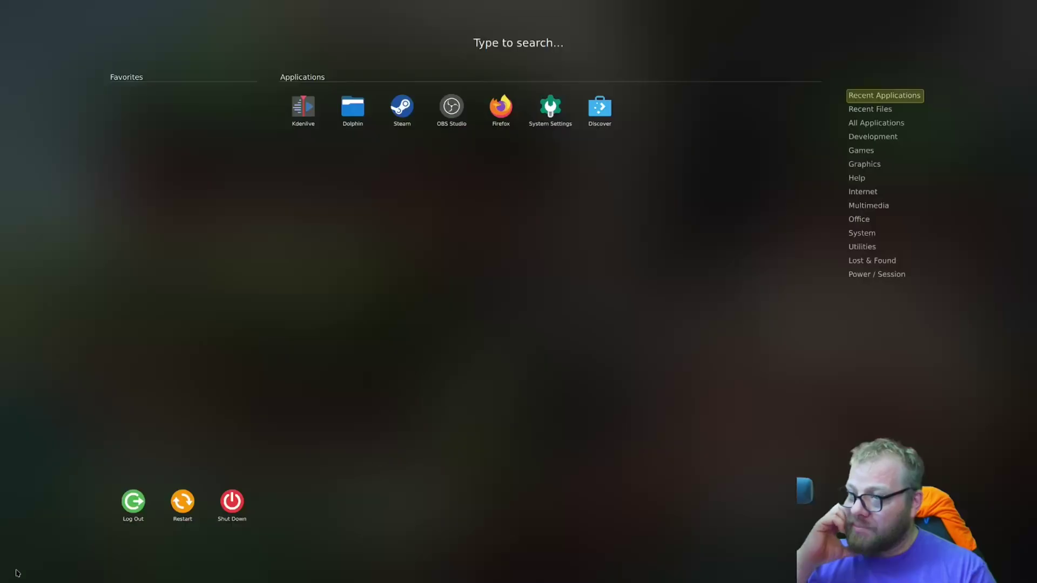
pyautogui.click(860, 151)
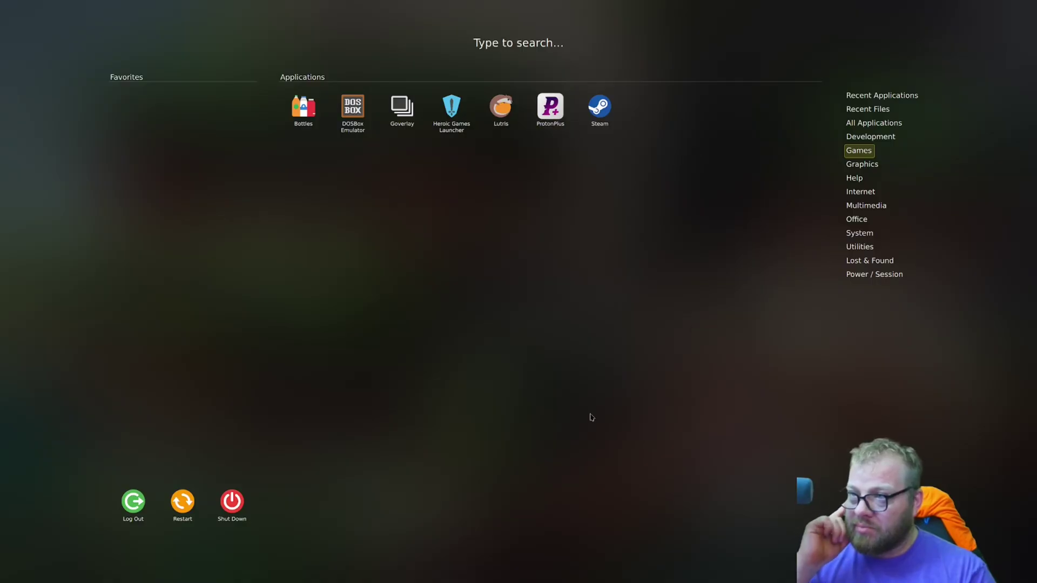
pyautogui.click(551, 111)
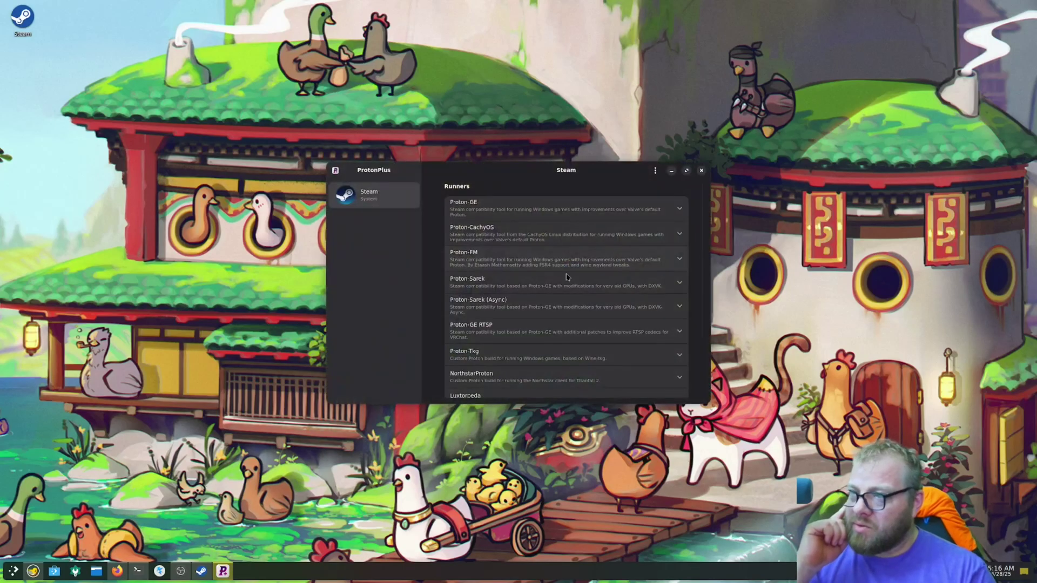
pyautogui.click(531, 230)
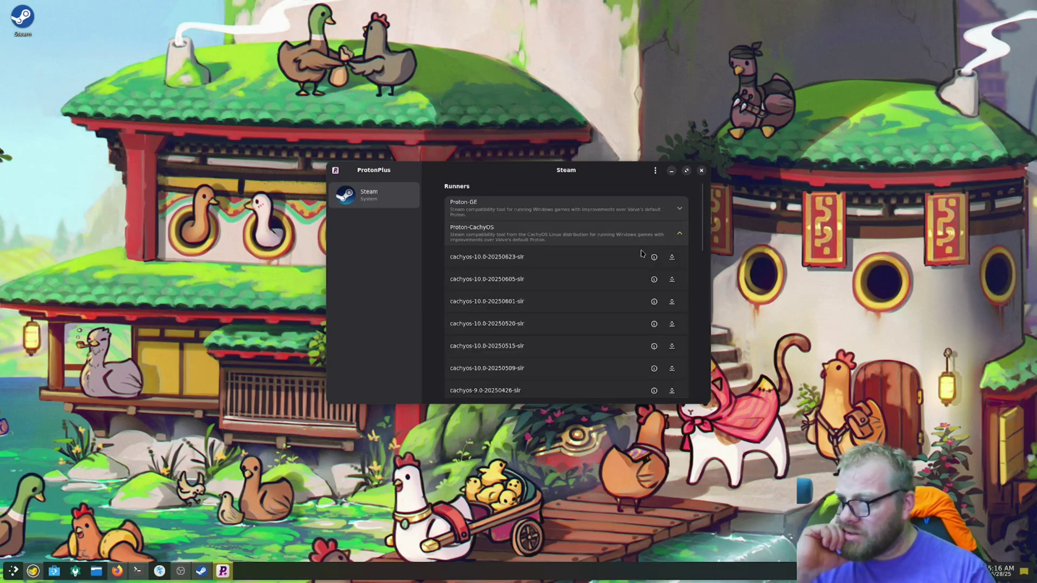
pyautogui.click(672, 257)
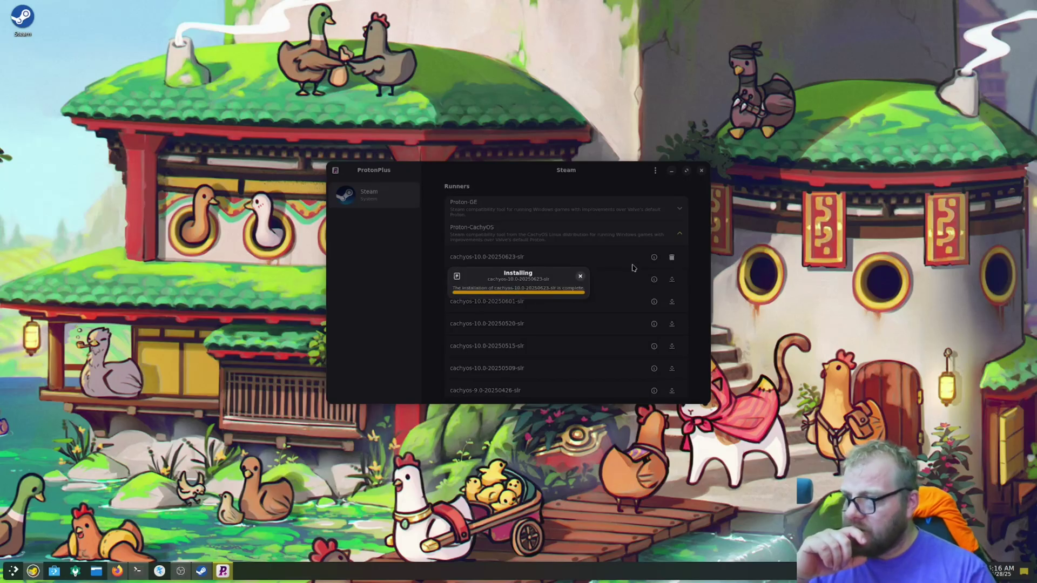
pyautogui.click(581, 276)
# Look through the remaining Steam runners offered in ProtonPlus and close the program.
pyautogui.scroll(-2, 638, 292)
pyautogui.scroll(2, 675, 249)
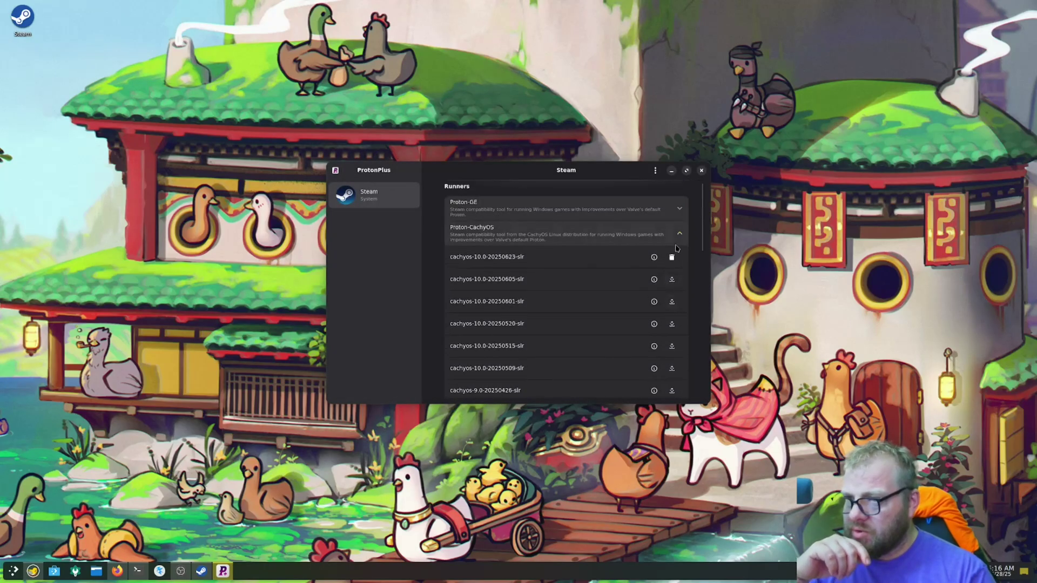
pyautogui.click(679, 236)
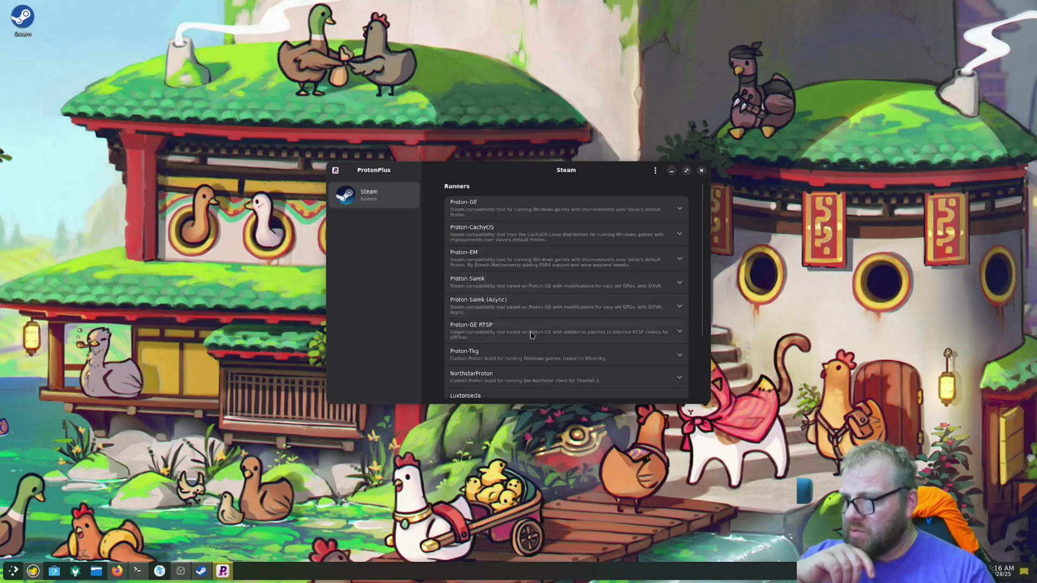
pyautogui.scroll(-3, 532, 341)
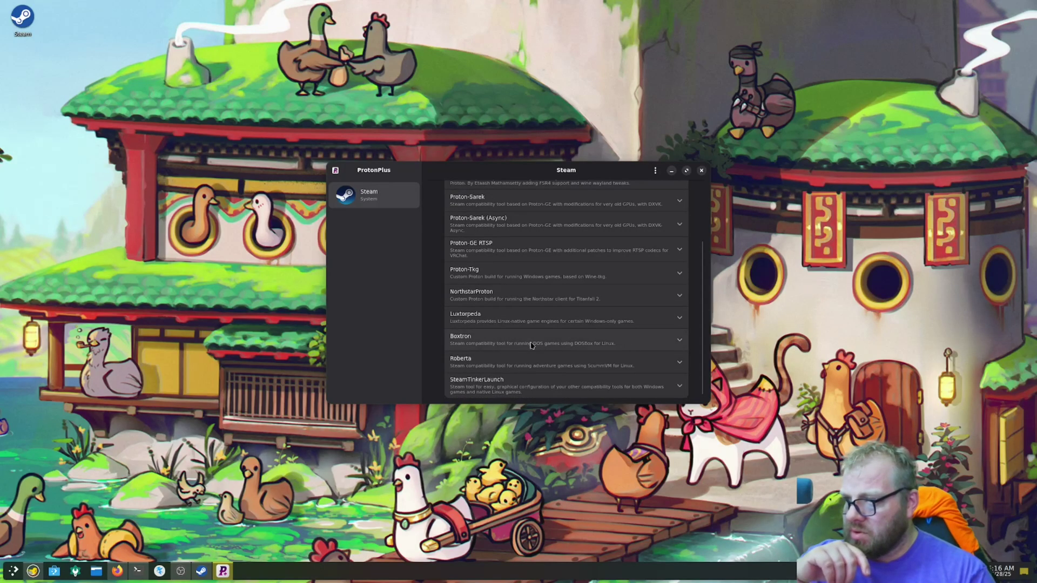
pyautogui.scroll(1, 588, 364)
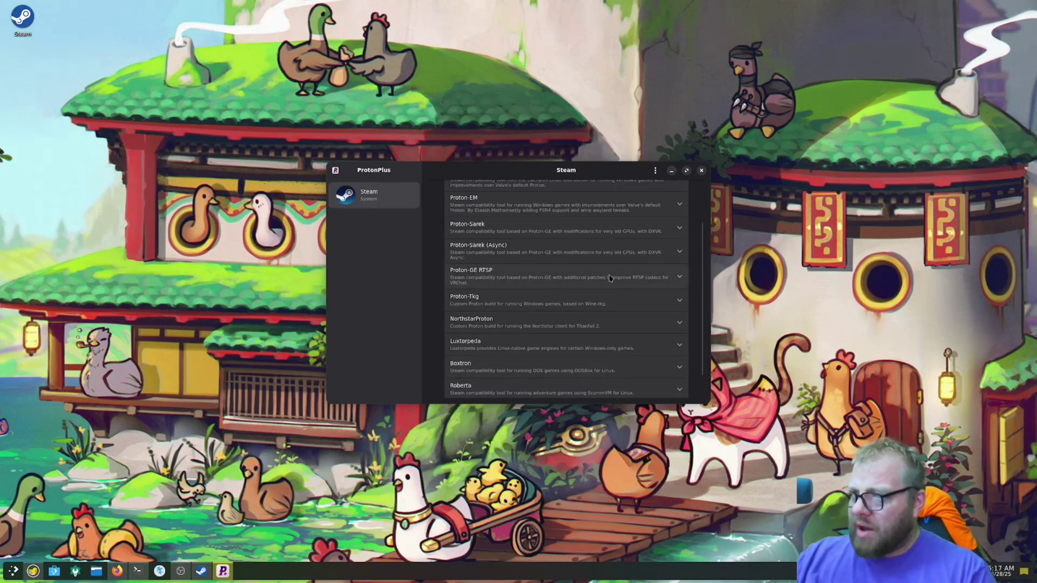
pyautogui.click(702, 172)
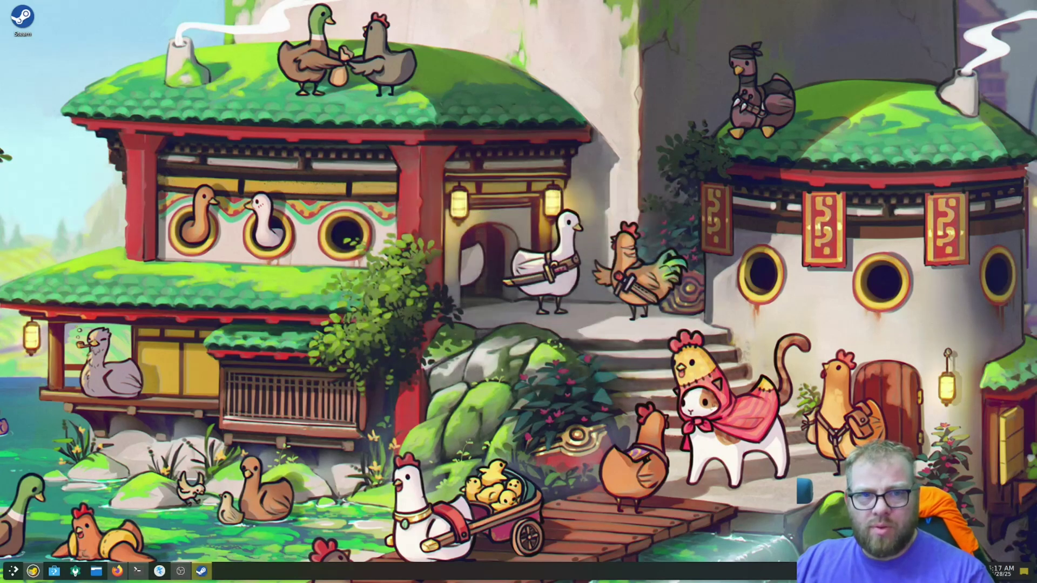
# Look for the newly installed CachyOS build in Steam's Compatibility settings, close the settings and move the Steam window to the other monitor.
pyautogui.click(201, 571)
pyautogui.click(301, 126)
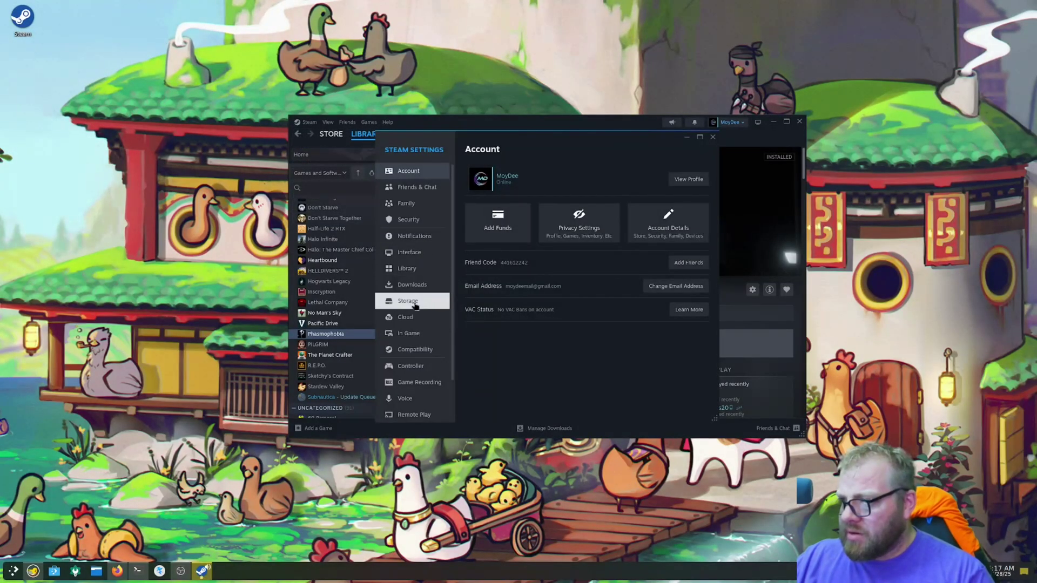
pyautogui.click(415, 349)
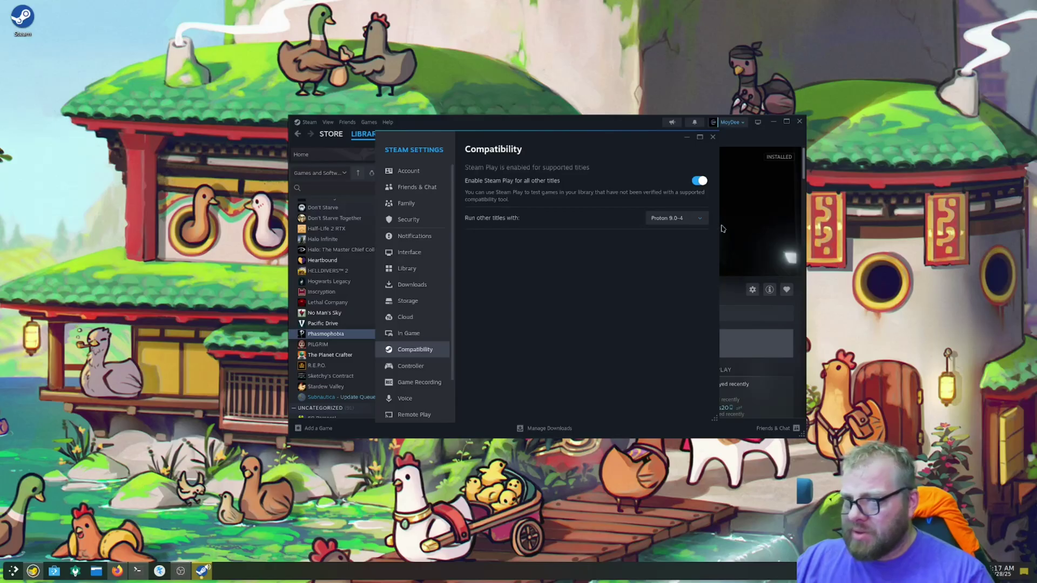
pyautogui.click(689, 219)
pyautogui.scroll(-1, 672, 302)
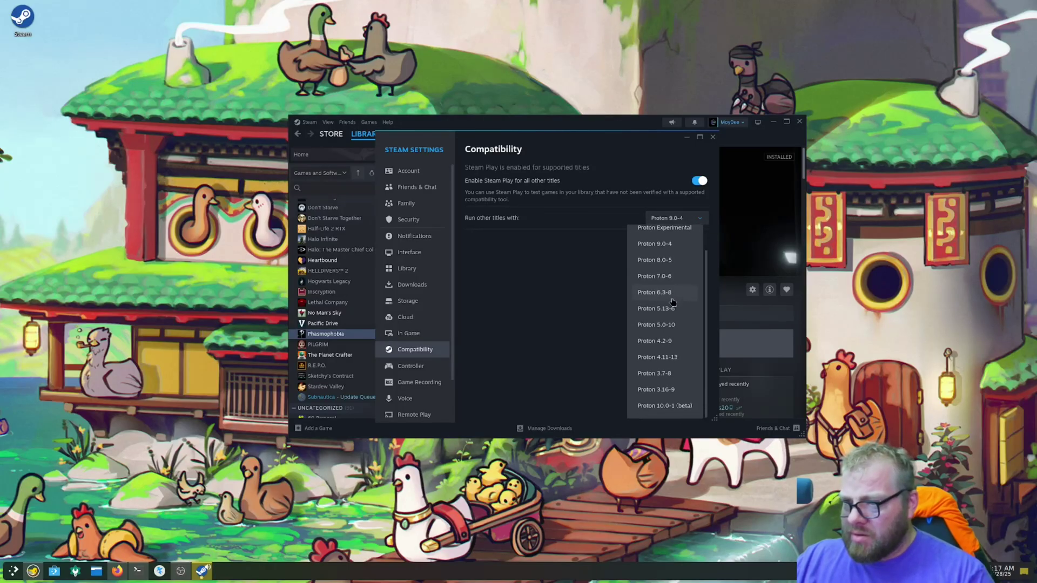
pyautogui.scroll(1, 674, 312)
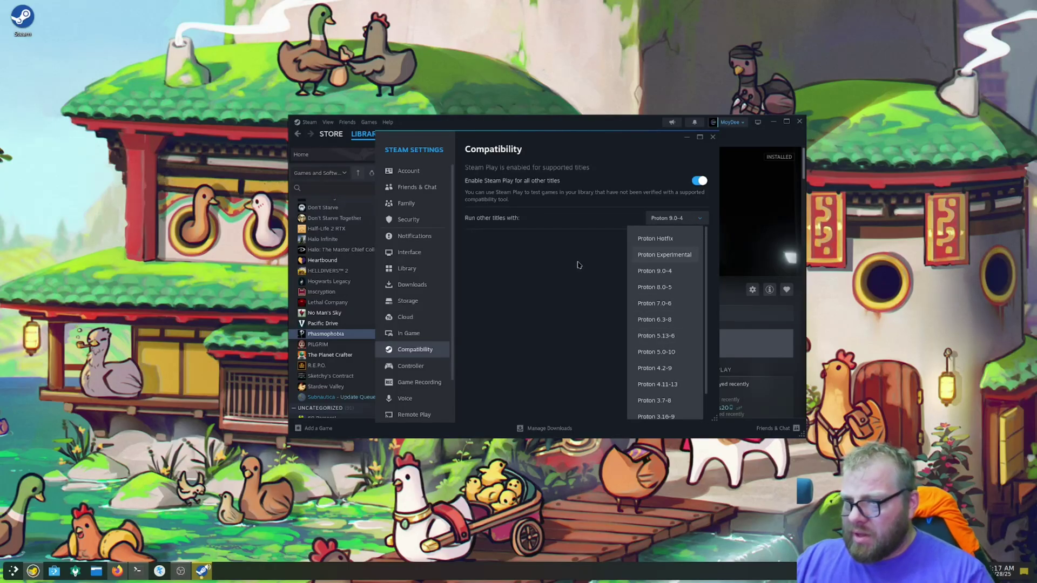
pyautogui.click(574, 285)
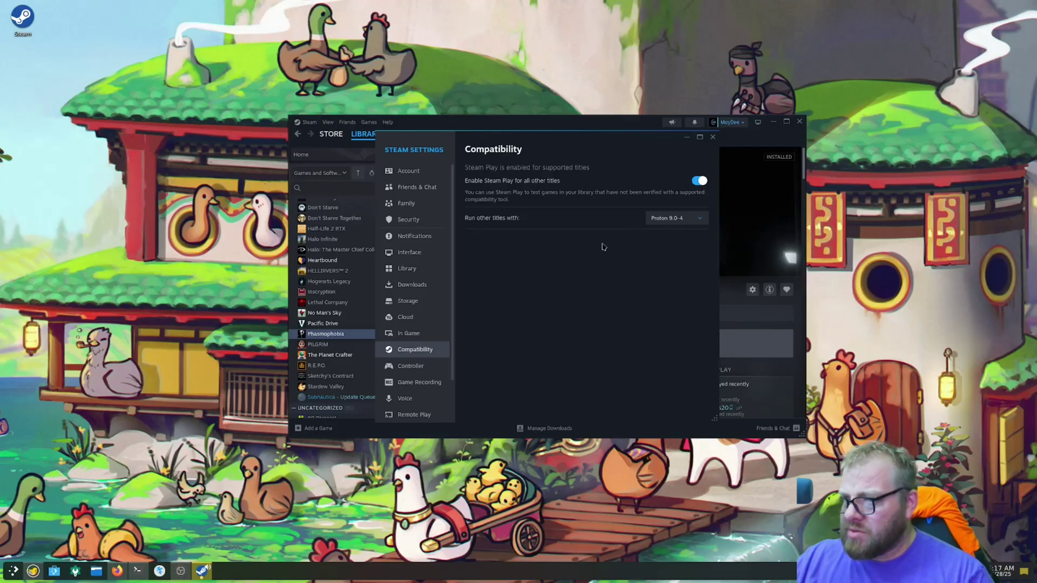
pyautogui.click(713, 137)
pyautogui.moveTo(587, 126); pyautogui.dragTo(1036, 121)
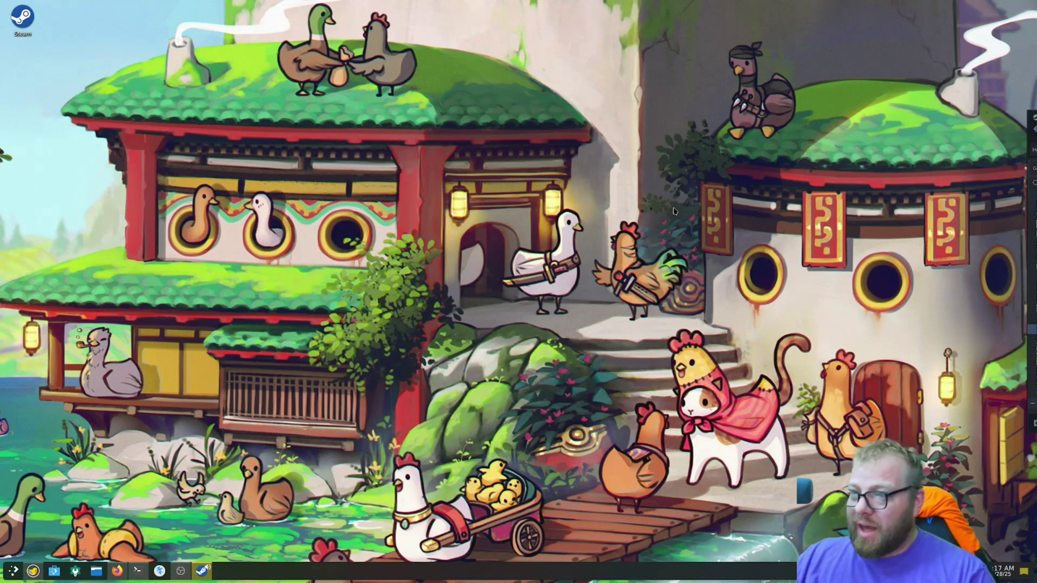
# Open a Konsole terminal, switch to Firefox with the PikaOS wiki home page and maximize the browser window.
pyautogui.hotkey('ctrl', 'alt', 't')
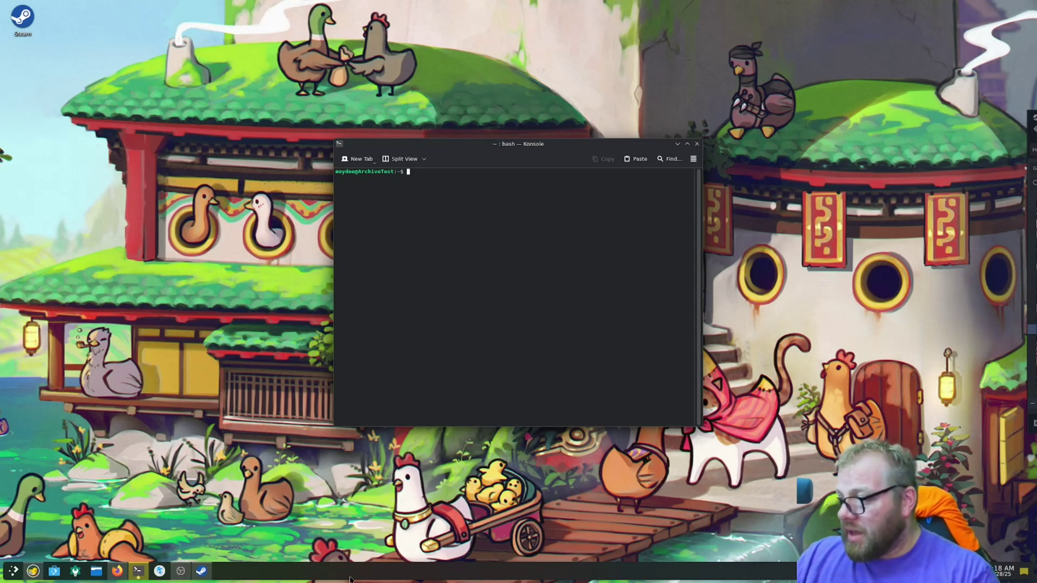
pyautogui.click(110, 579)
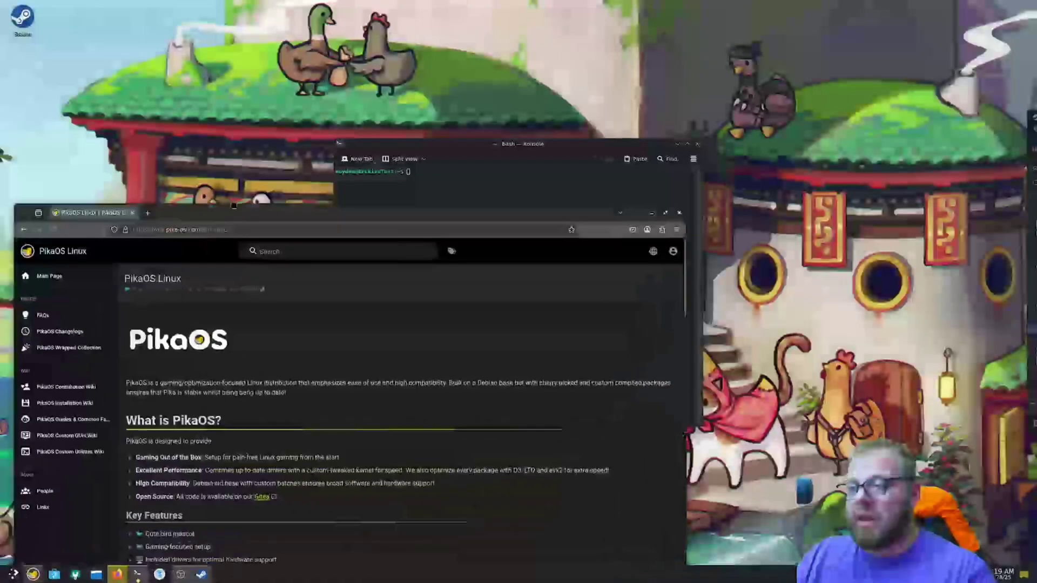
pyautogui.moveTo(548, 233); pyautogui.dragTo(406, 66)
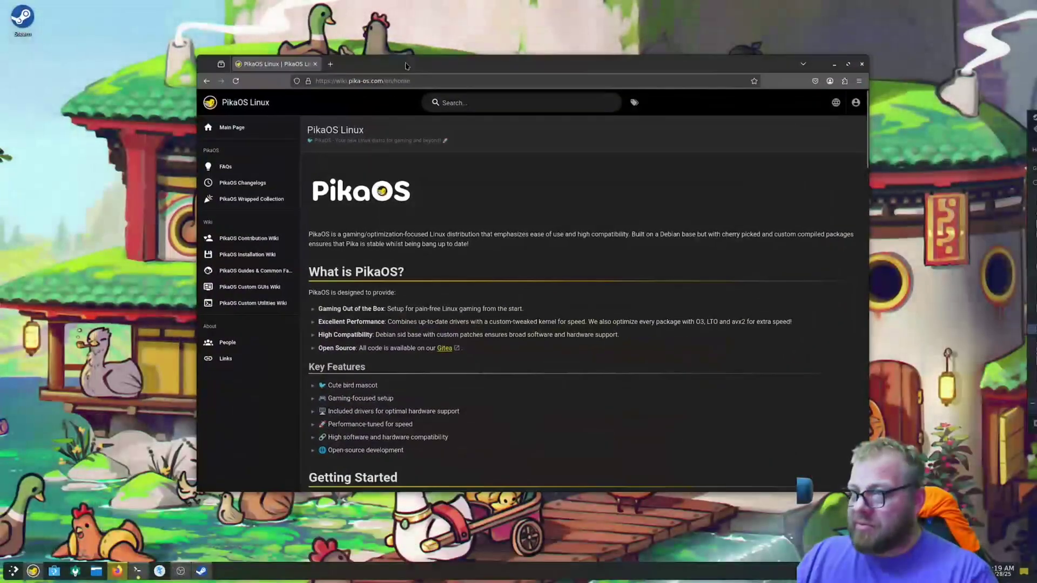
pyautogui.doubleClick(489, 70)
# Examine the ISO downloads of the GNOME, KDE and Hyprland editions on the PikaOS wiki home page and close the browser.
pyautogui.scroll(-8, 300, 412)
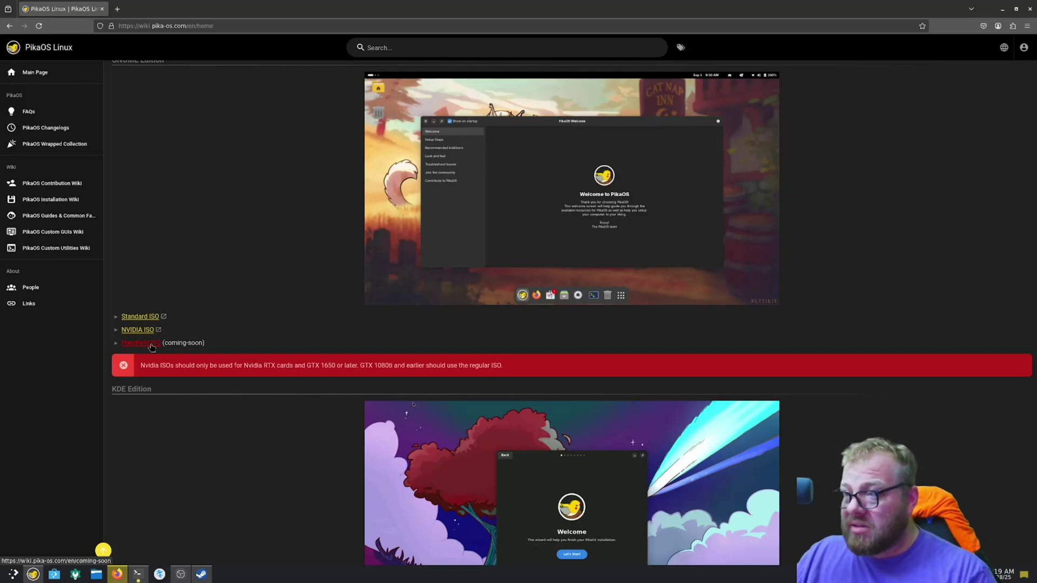
pyautogui.scroll(-1, 310, 327)
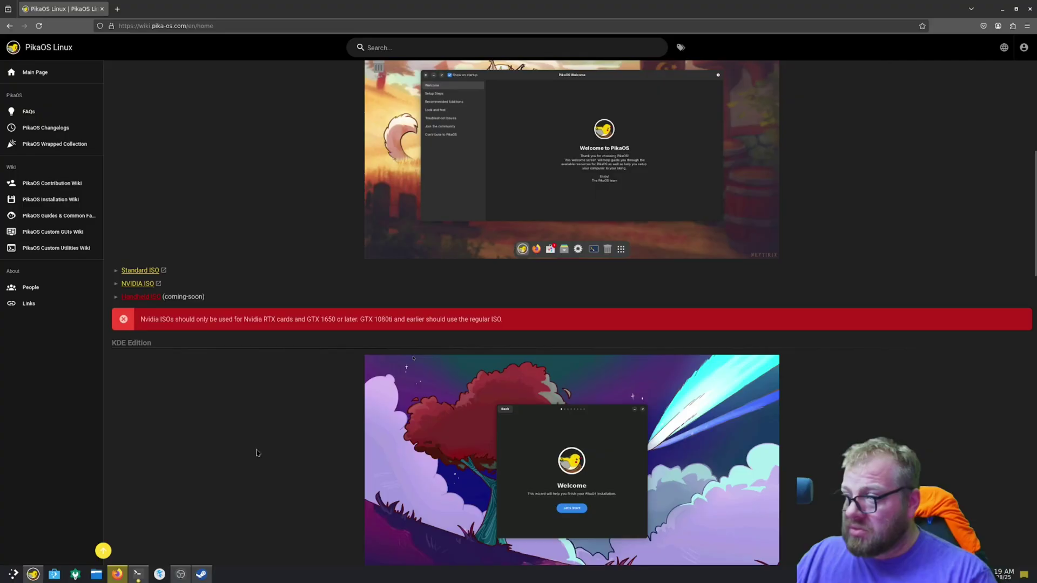
pyautogui.scroll(-5, 258, 453)
pyautogui.scroll(4, 276, 441)
pyautogui.scroll(-11, 275, 440)
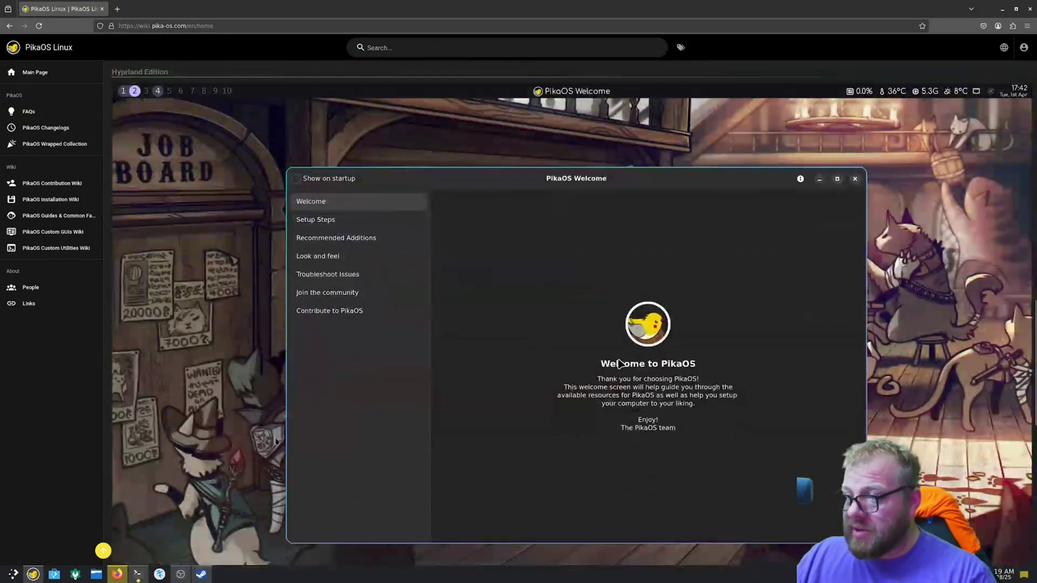
pyautogui.scroll(15, 270, 426)
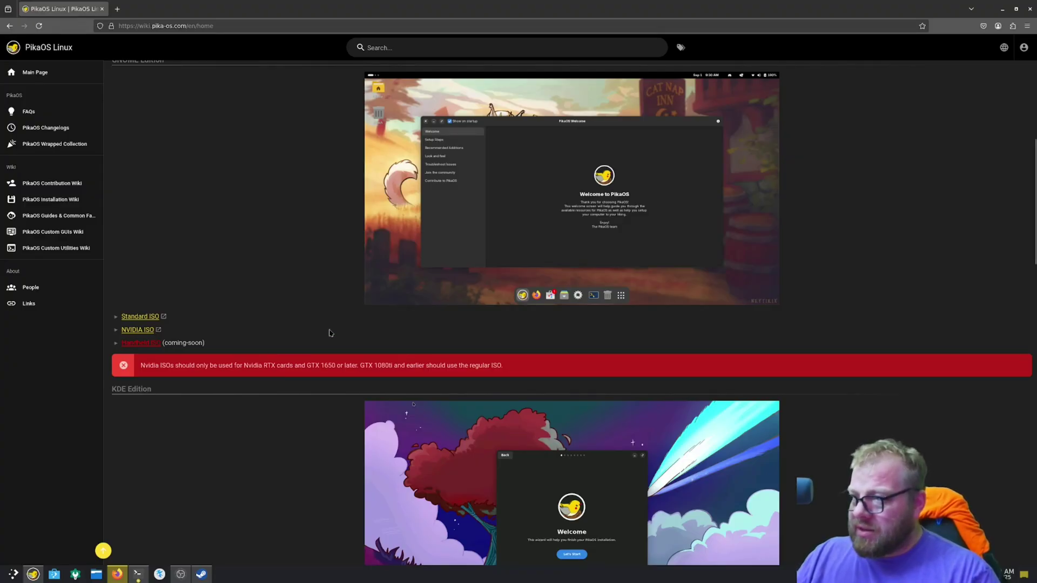
pyautogui.scroll(-10, 969, 323)
pyautogui.scroll(-4, 954, 326)
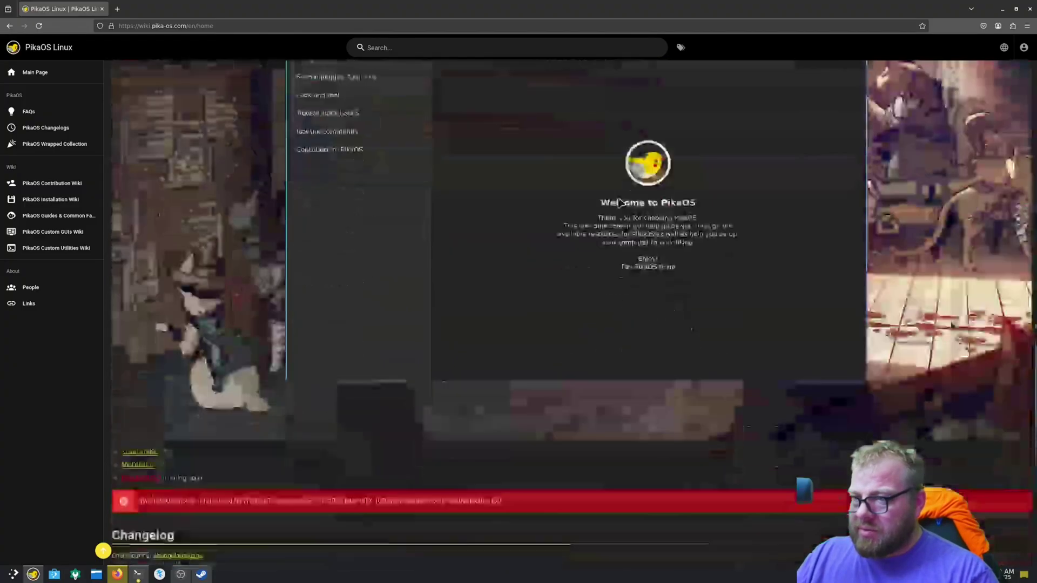
pyautogui.scroll(4, 241, 258)
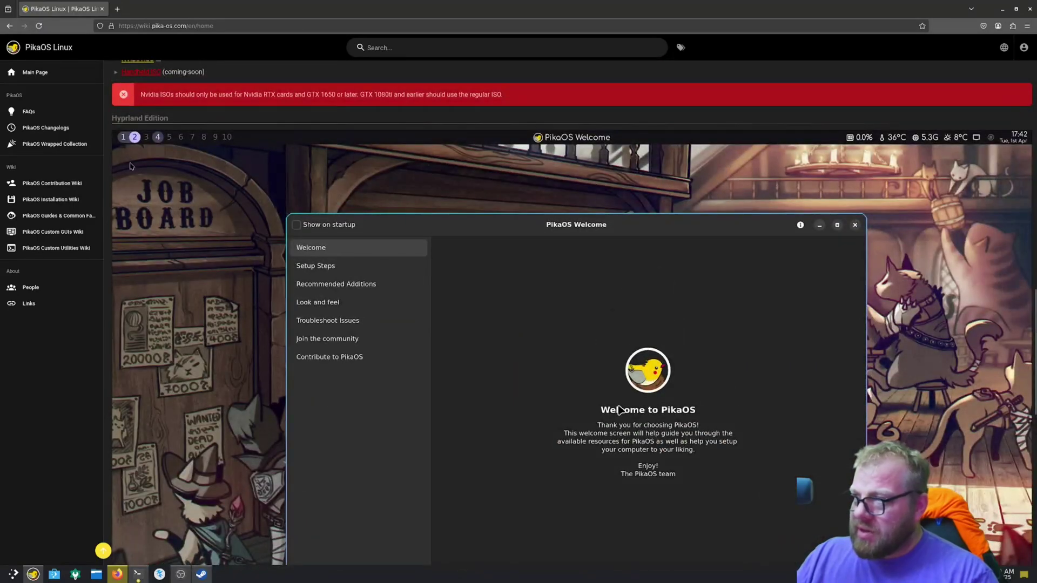
pyautogui.scroll(-6, 491, 298)
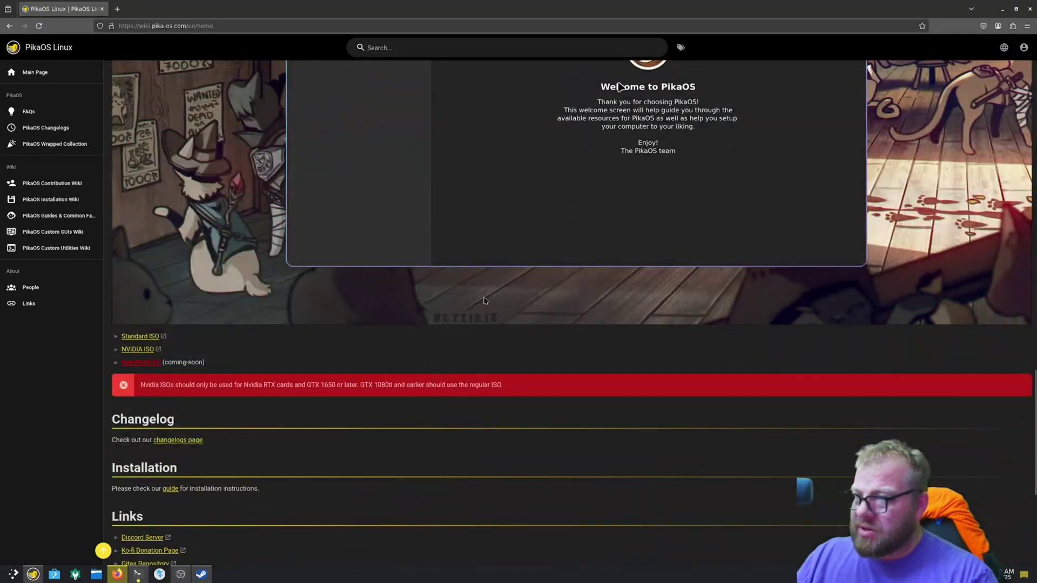
pyautogui.scroll(-5, 475, 307)
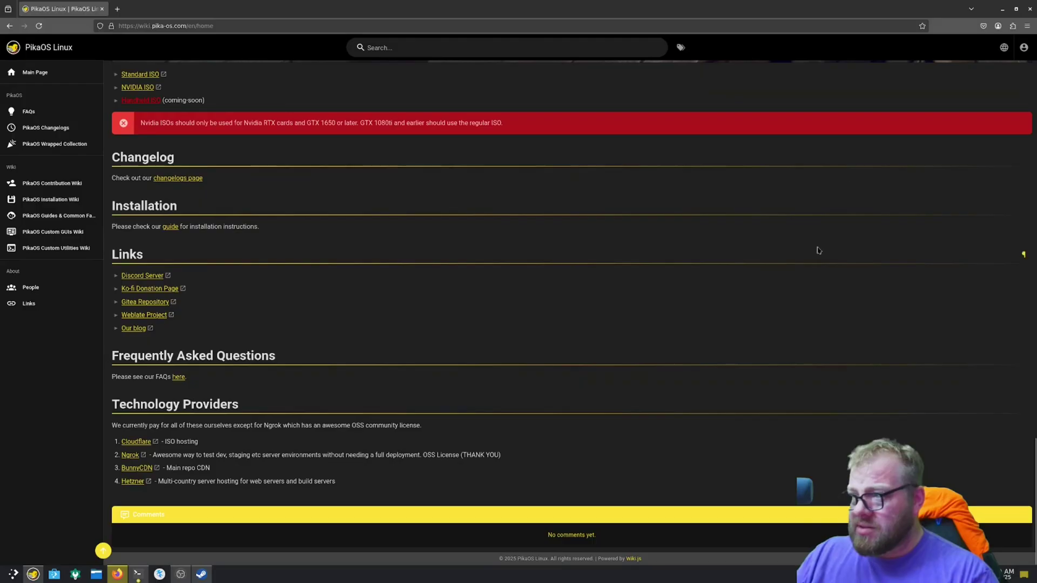
pyautogui.click(1020, 7)
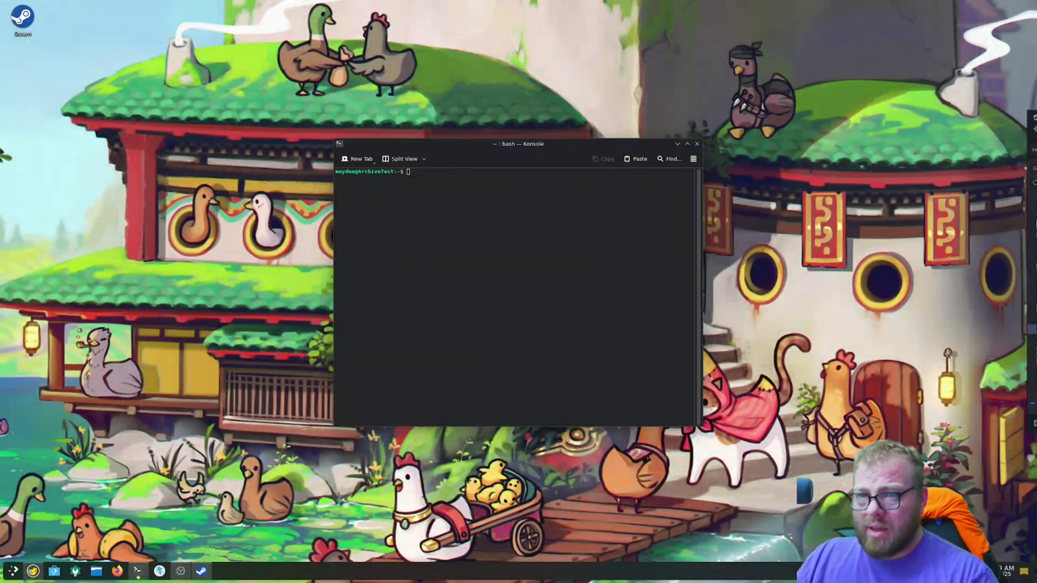
# Move the Konsole window to the other monitor and launch Goverlay from the games applications.
pyautogui.moveTo(524, 152); pyautogui.dragTo(1036, 153)
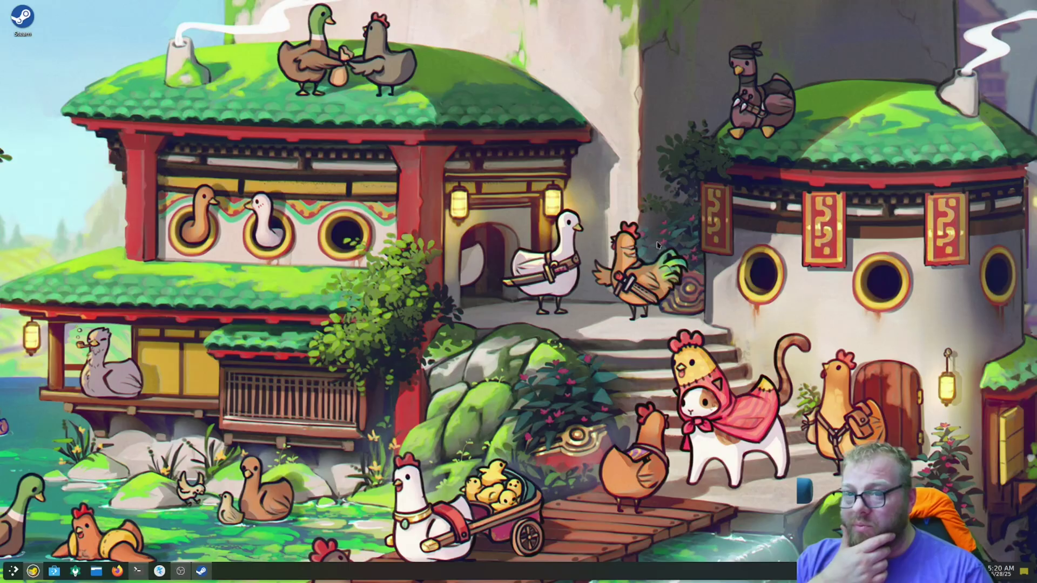
pyautogui.click(12, 571)
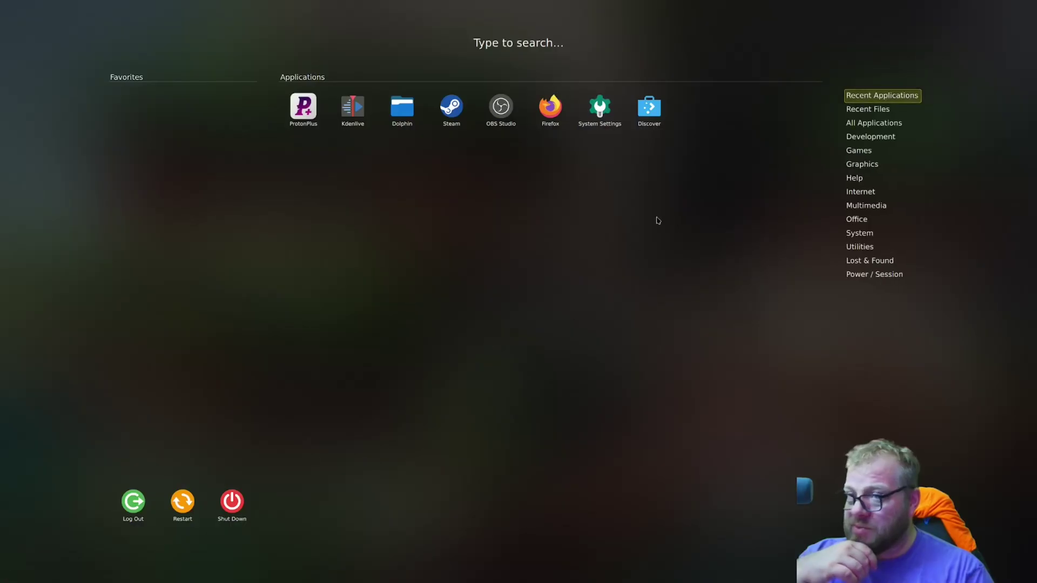
pyautogui.click(864, 164)
pyautogui.click(863, 151)
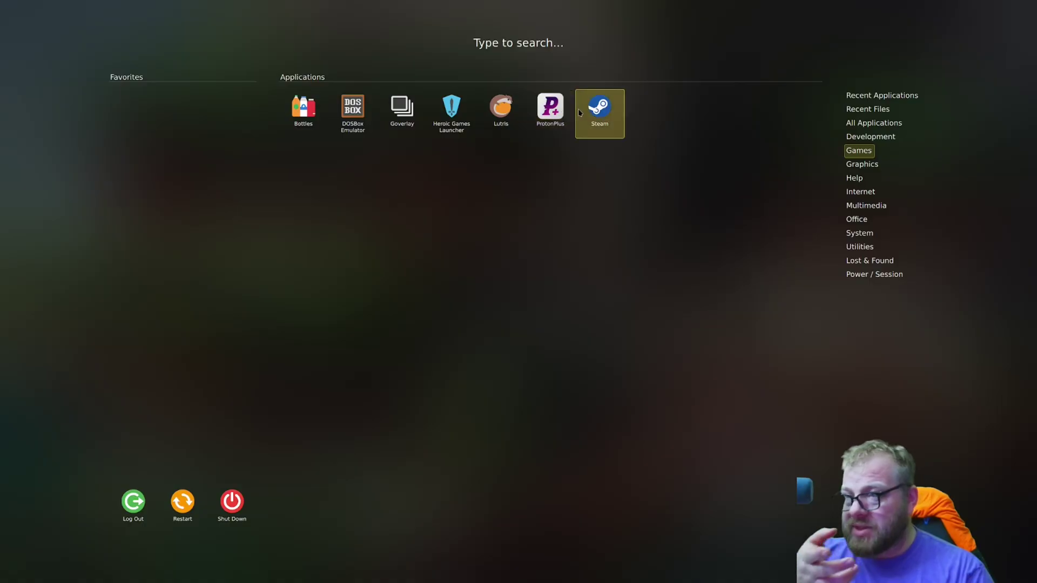
pyautogui.click(416, 120)
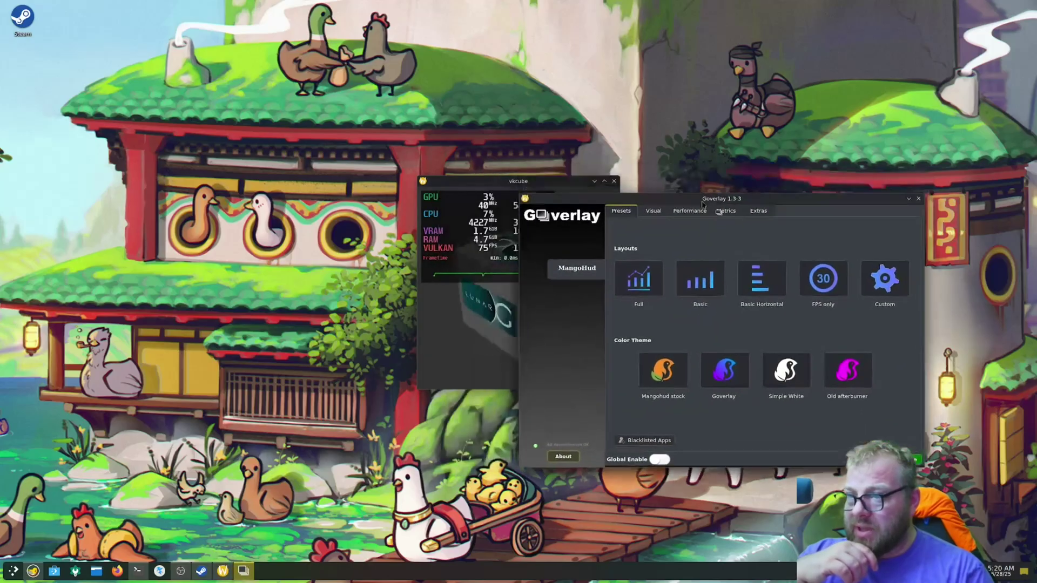
# Apply the Goverlay color theme to the MangoHud overlay, and close Goverlay after viewing its Visual settings.
pyautogui.moveTo(466, 183); pyautogui.dragTo(100, 114)
pyautogui.moveTo(742, 390); pyautogui.dragTo(416, 360)
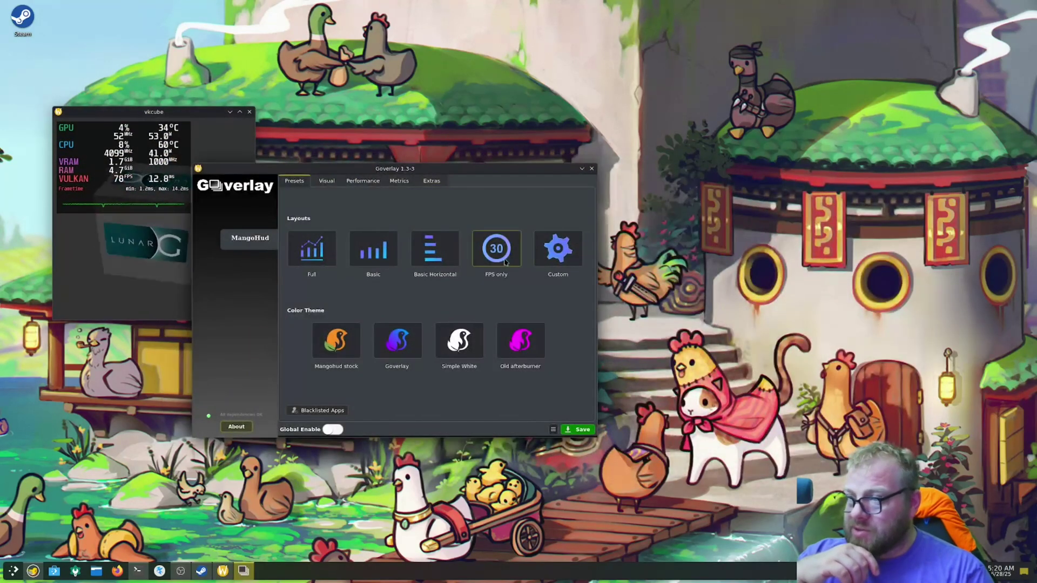
pyautogui.click(399, 344)
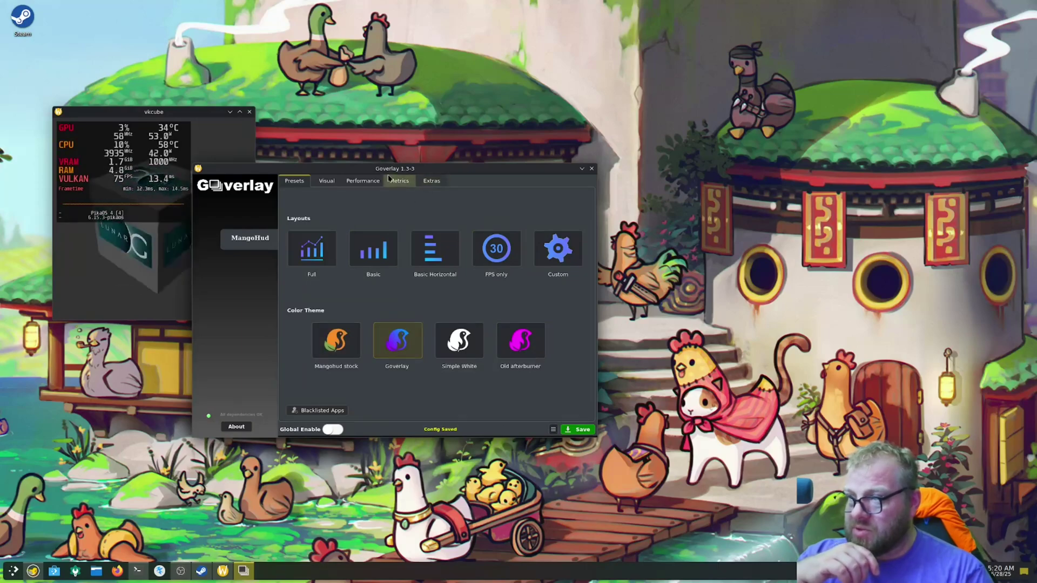
pyautogui.moveTo(323, 192); pyautogui.dragTo(431, 191)
pyautogui.click(435, 180)
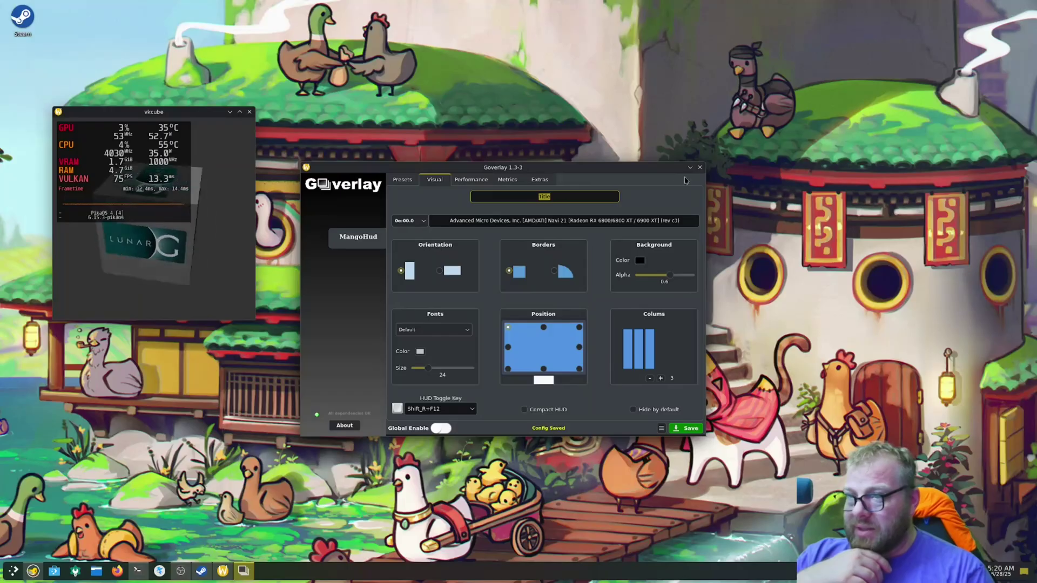
pyautogui.click(700, 168)
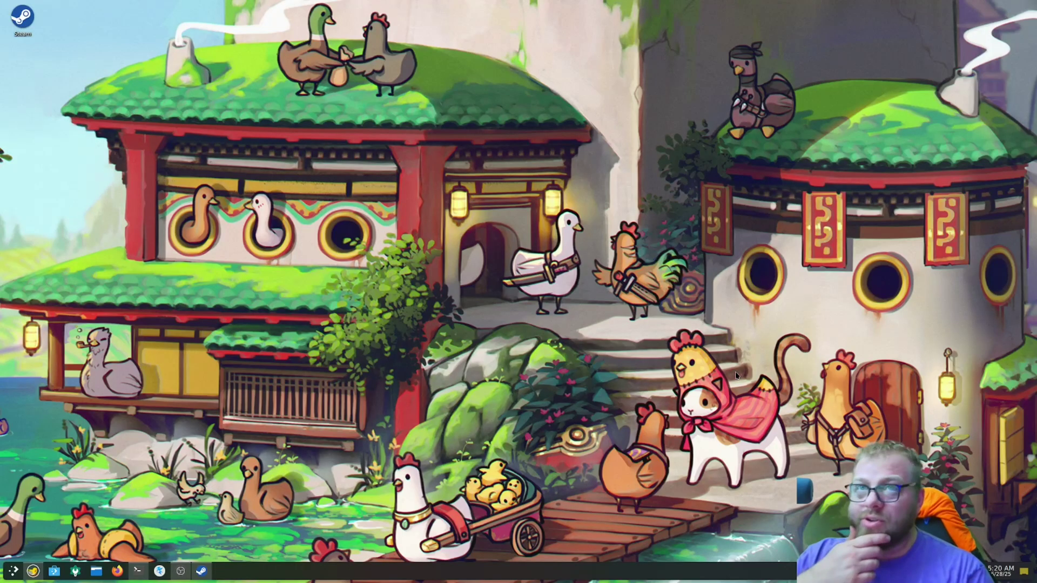
# Open PikaOS Welcome and look through the Troubleshoot Issues, Join the community and Contribute to PikaOS pages.
pyautogui.click(33, 571)
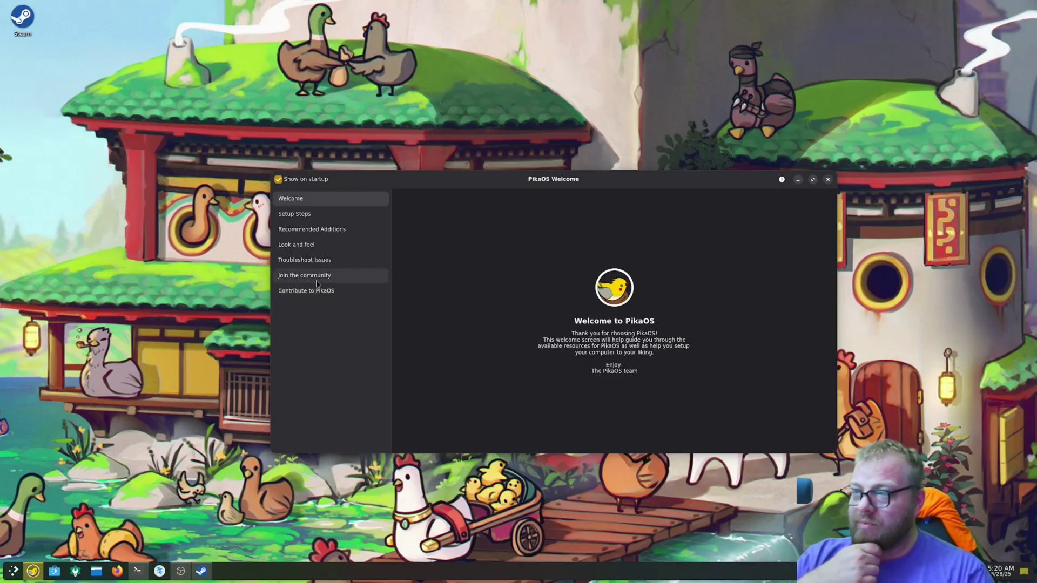
pyautogui.click(307, 265)
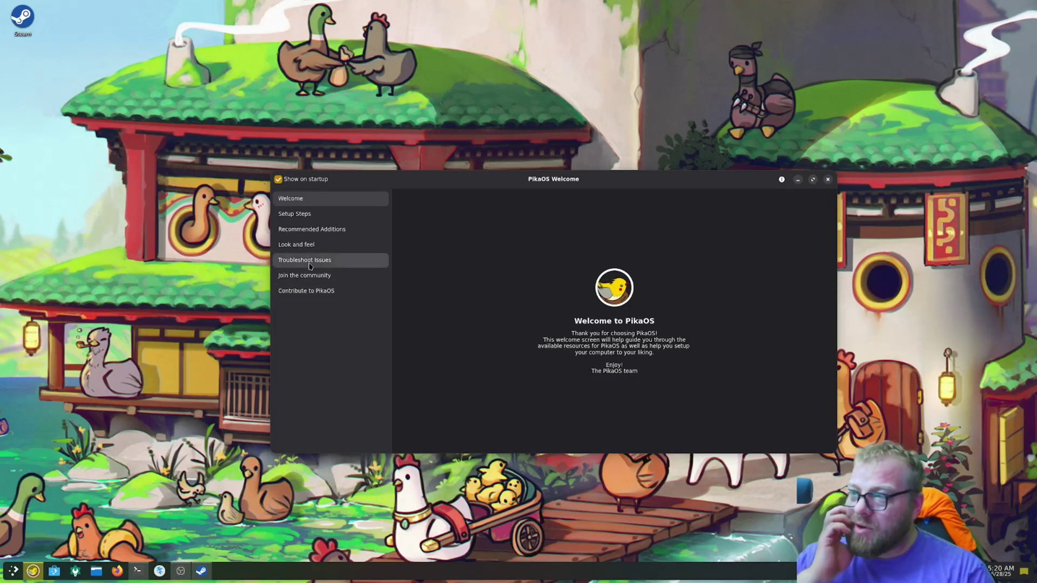
pyautogui.click(312, 278)
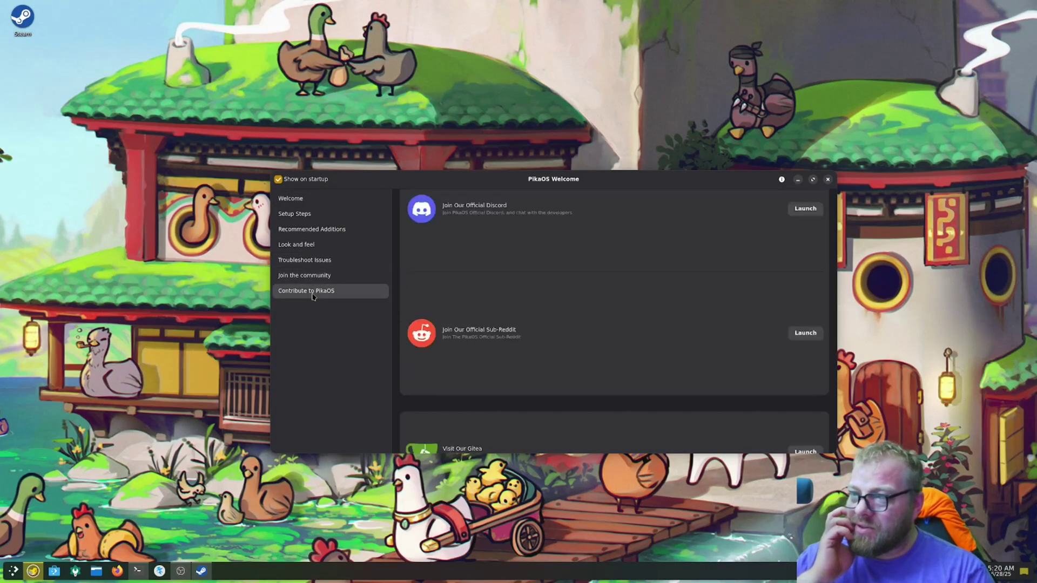
pyautogui.click(307, 261)
pyautogui.click(310, 277)
pyautogui.click(311, 292)
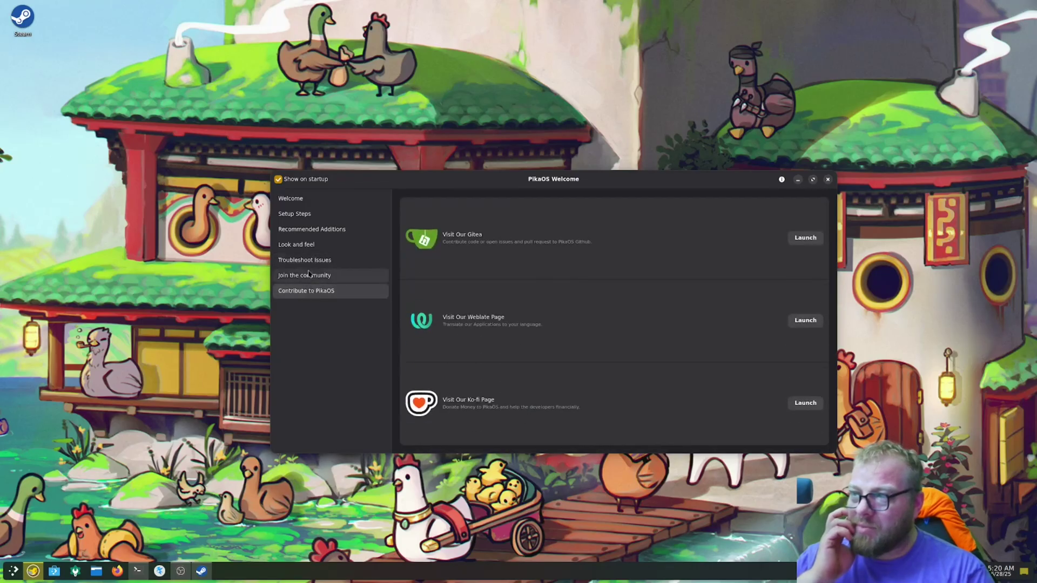
pyautogui.click(304, 261)
pyautogui.click(306, 276)
pyautogui.click(307, 288)
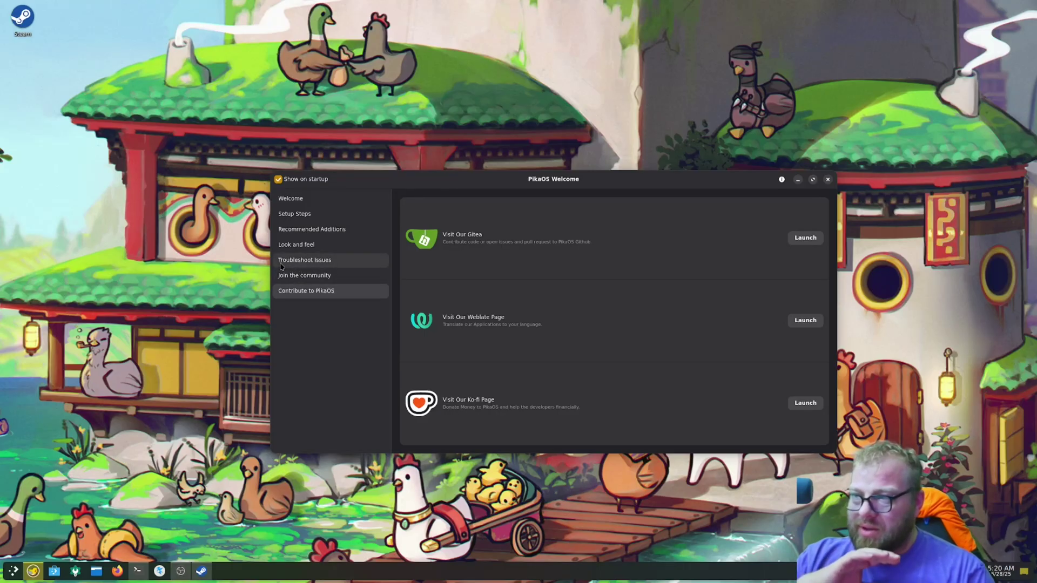
# Review the wiki link under Troubleshoot Issues and the icon and theme option under Look and feel.
pyautogui.click(344, 263)
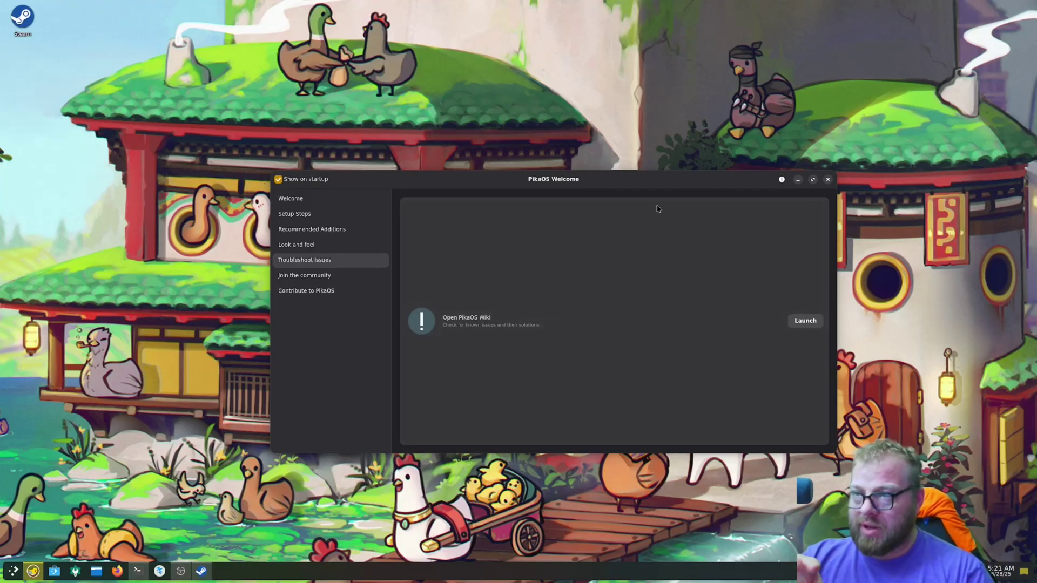
pyautogui.click(297, 245)
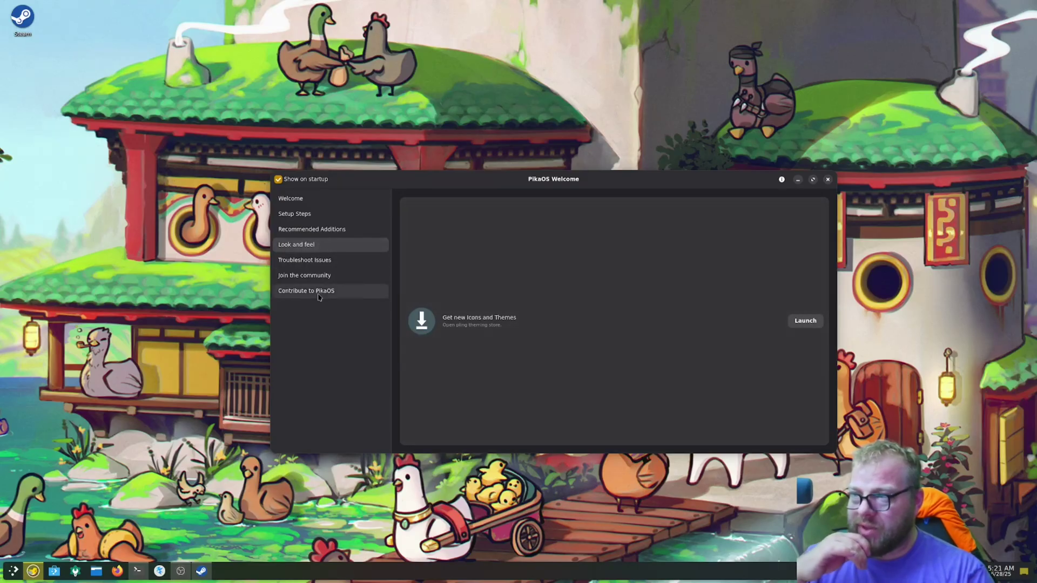
pyautogui.click(330, 276)
pyautogui.click(330, 292)
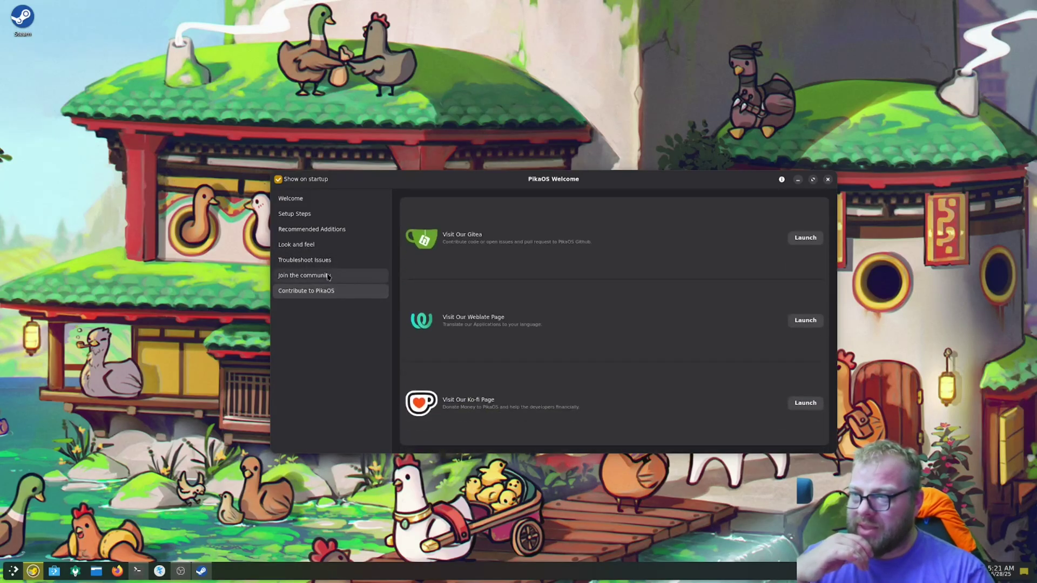
pyautogui.click(321, 260)
pyautogui.click(311, 243)
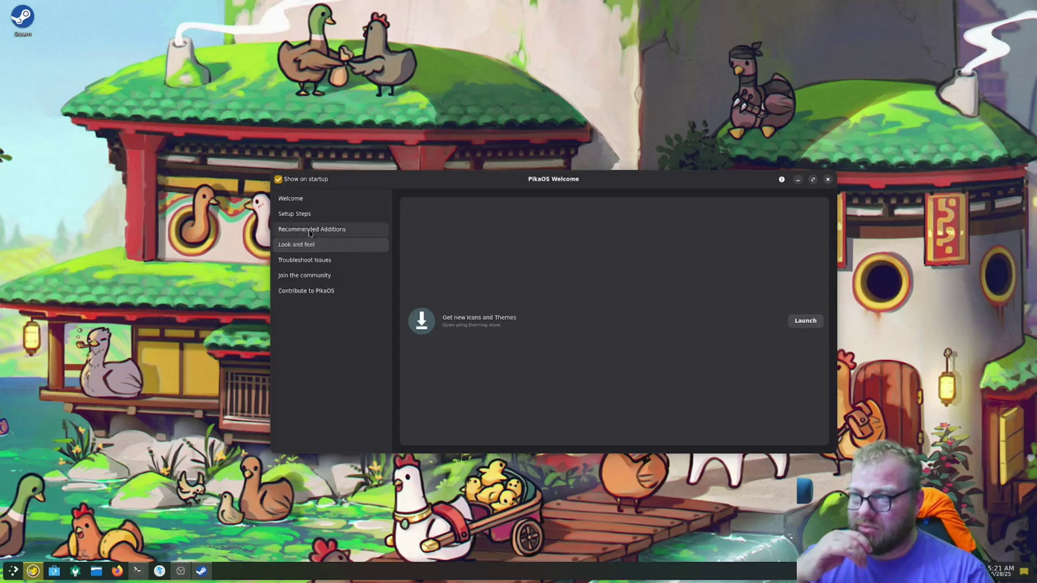
# Look through the programs offered under Recommended Additions and close PikaOS Welcome.
pyautogui.click(310, 229)
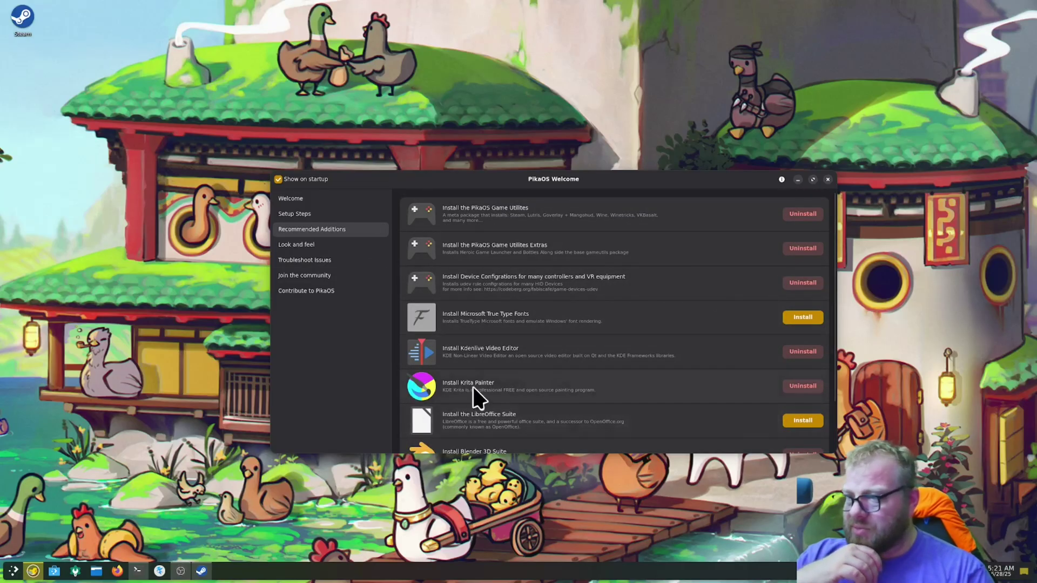
pyautogui.scroll(-2, 486, 397)
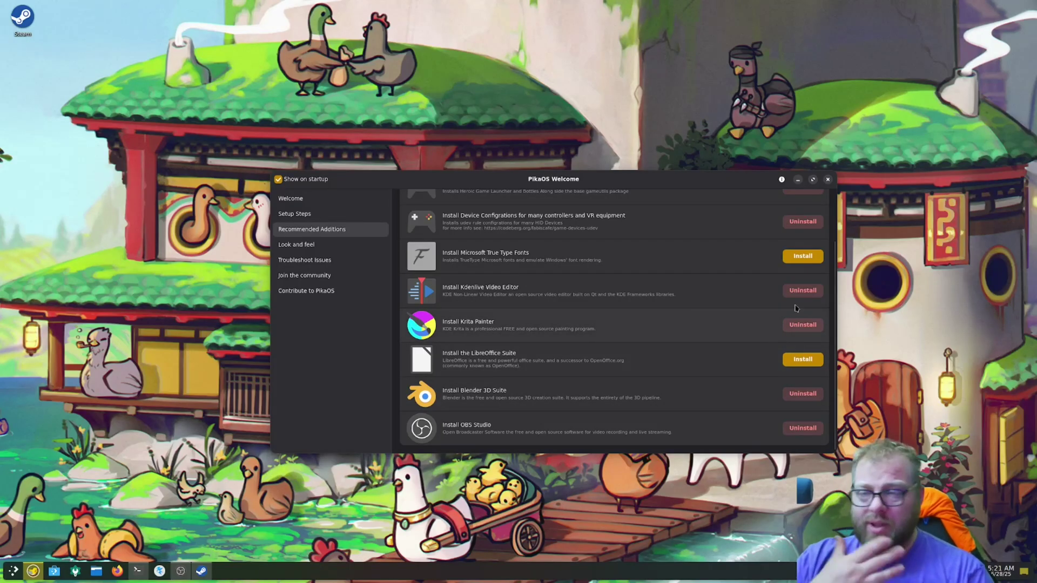
pyautogui.click(828, 180)
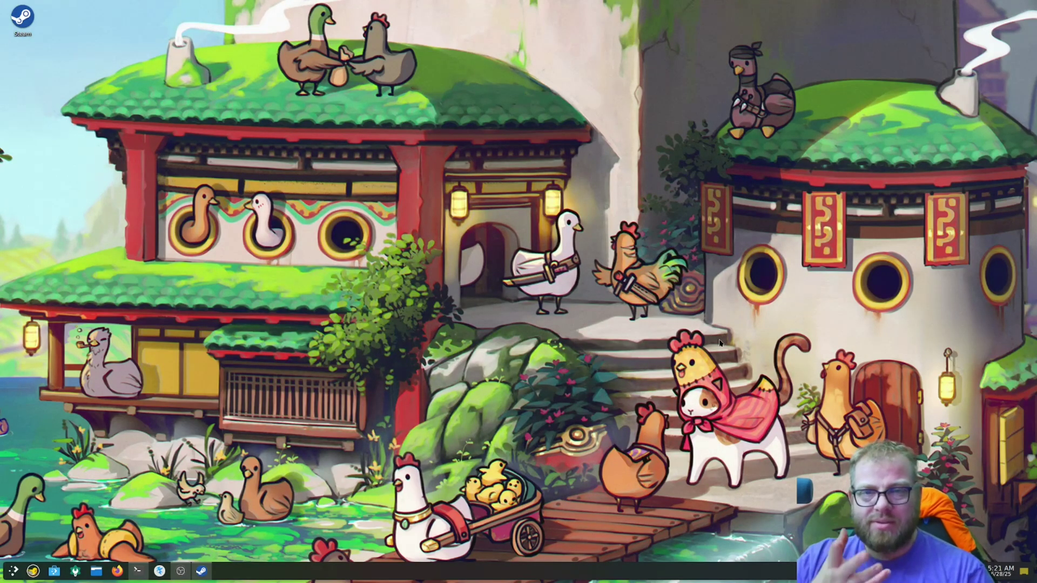
pyautogui.moveTo(1036, 205); pyautogui.dragTo(621, 129)
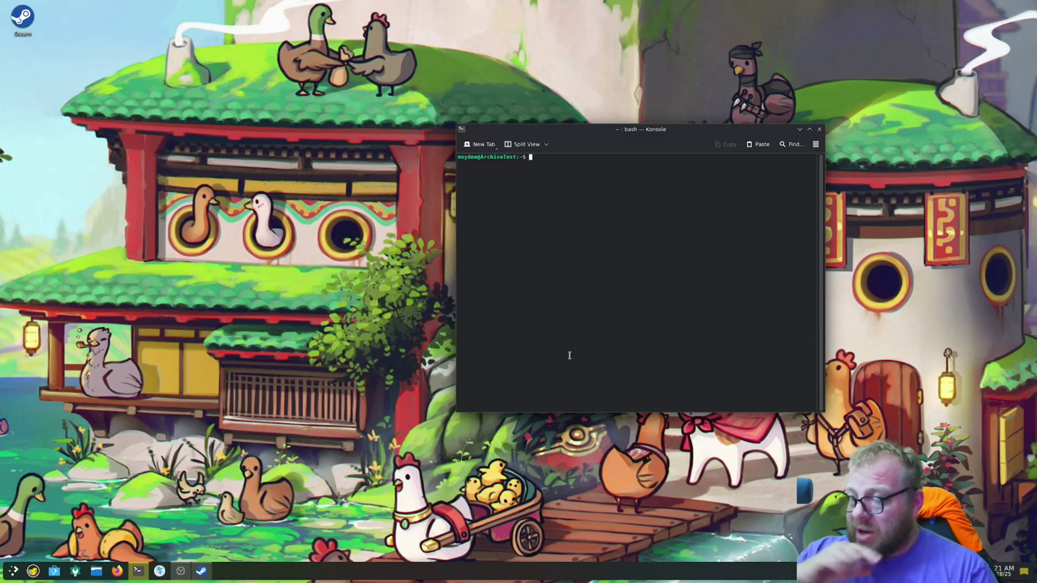
pyautogui.write('udo apt')
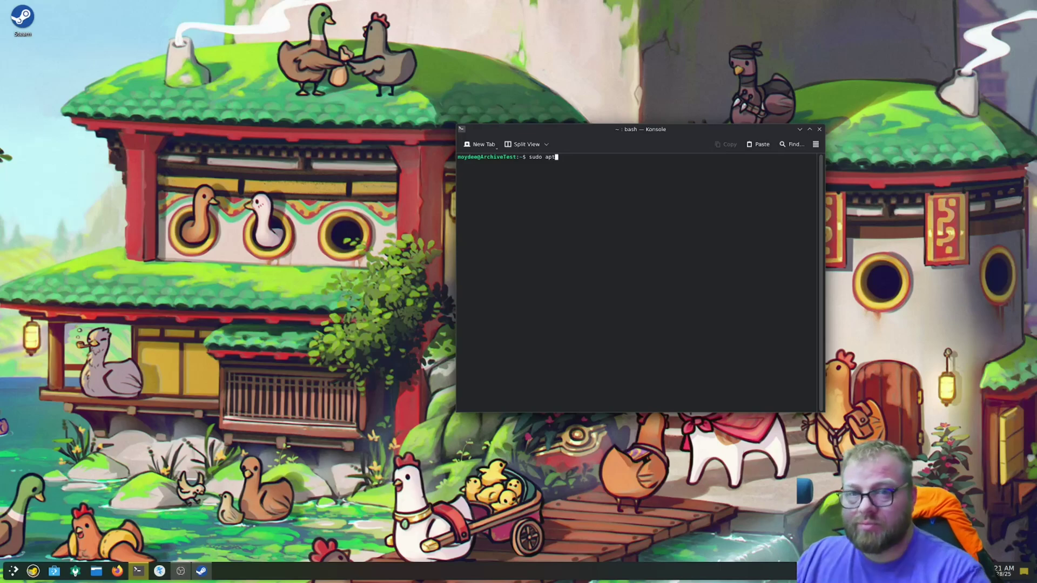
pyautogui.write(' isntall')
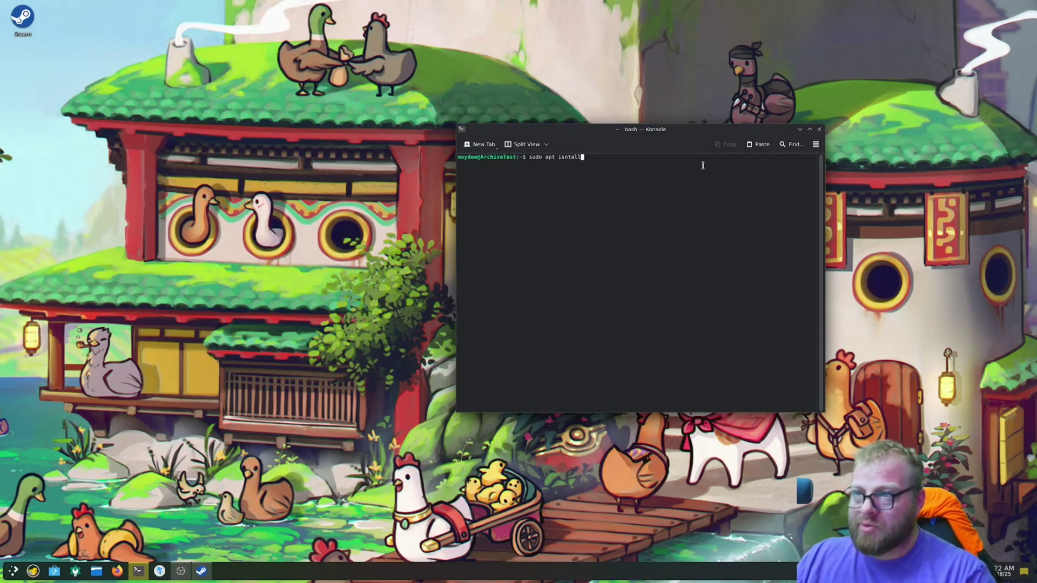
pyautogui.click(820, 129)
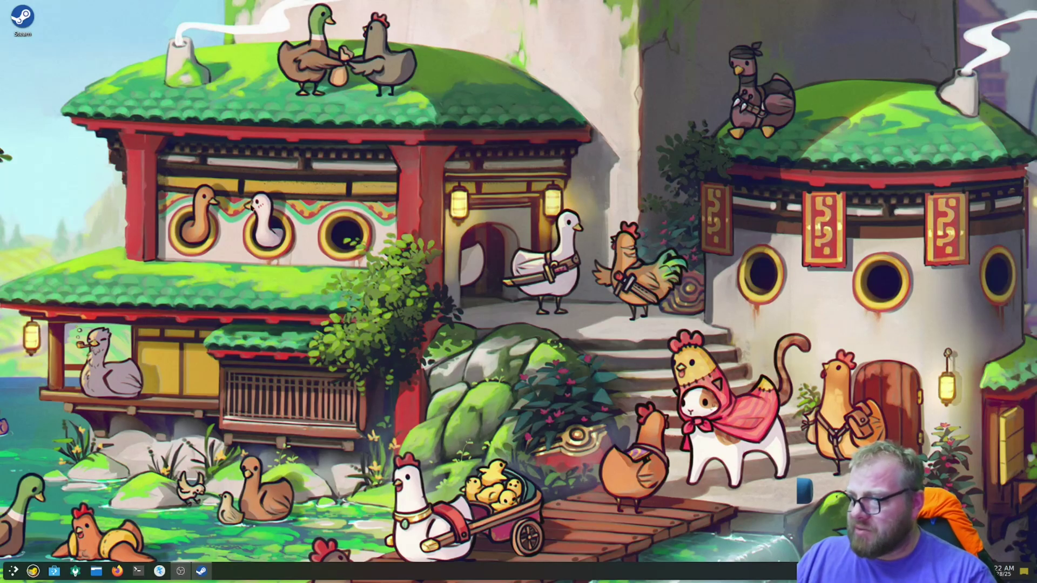
pyautogui.moveTo(213, 210); pyautogui.dragTo(876, 500)
pyautogui.moveTo(376, 179); pyautogui.dragTo(717, 358)
pyautogui.moveTo(460, 173); pyautogui.dragTo(693, 336)
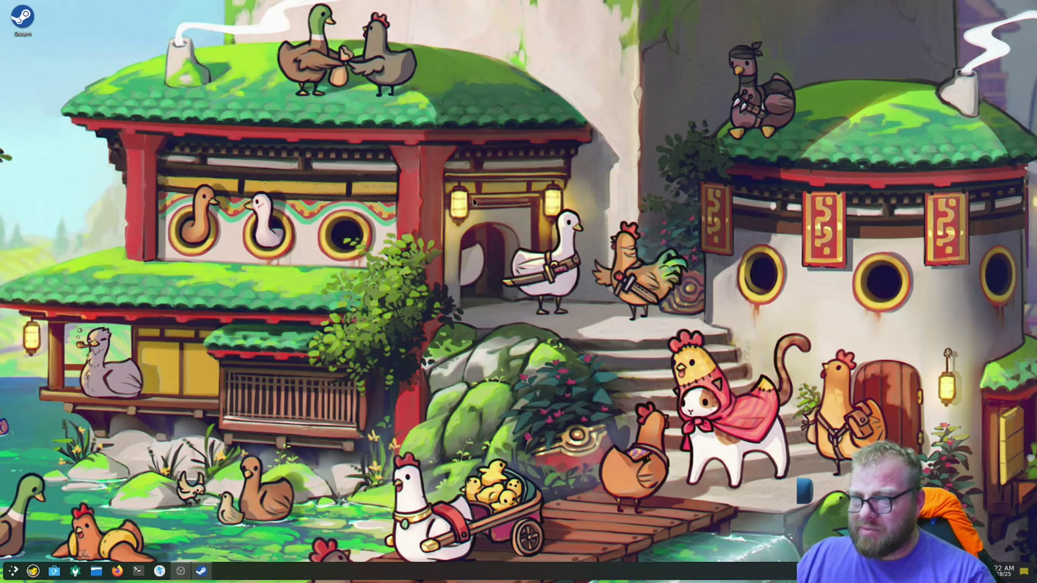
pyautogui.moveTo(473, 198); pyautogui.dragTo(700, 326)
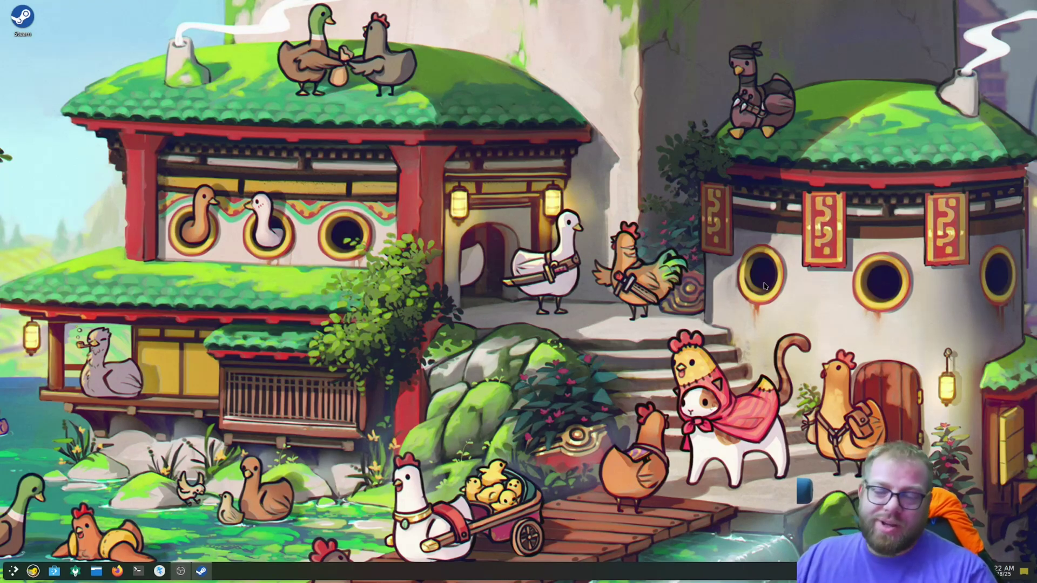
pyautogui.moveTo(511, 205); pyautogui.dragTo(685, 340)
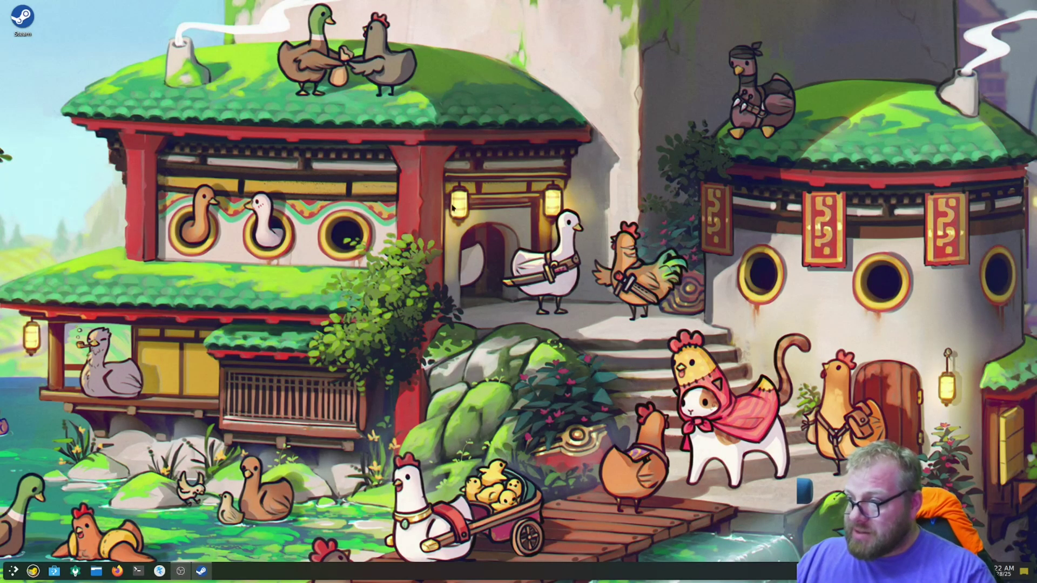
pyautogui.click(14, 571)
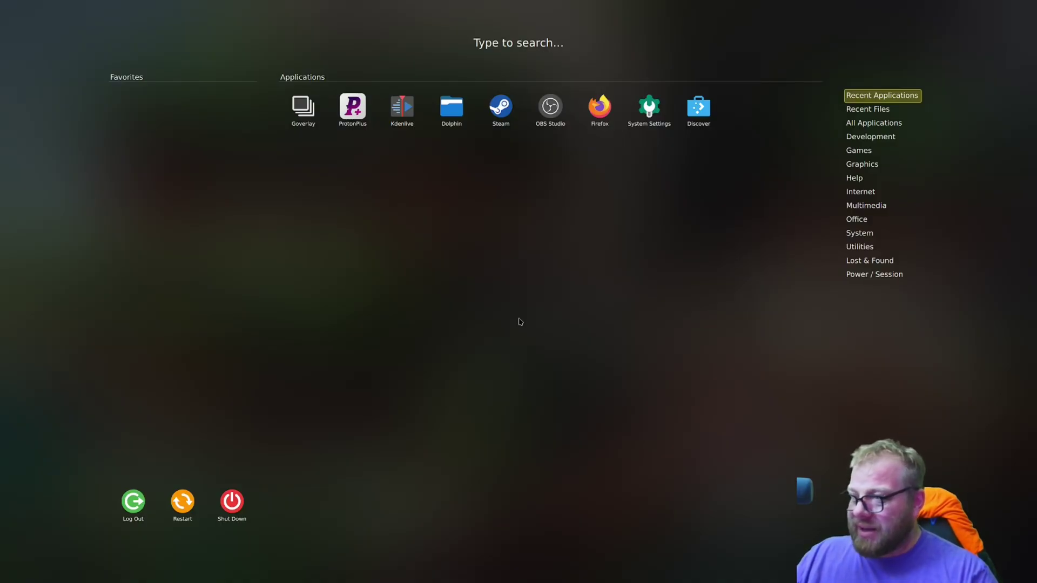
pyautogui.press('Escape')
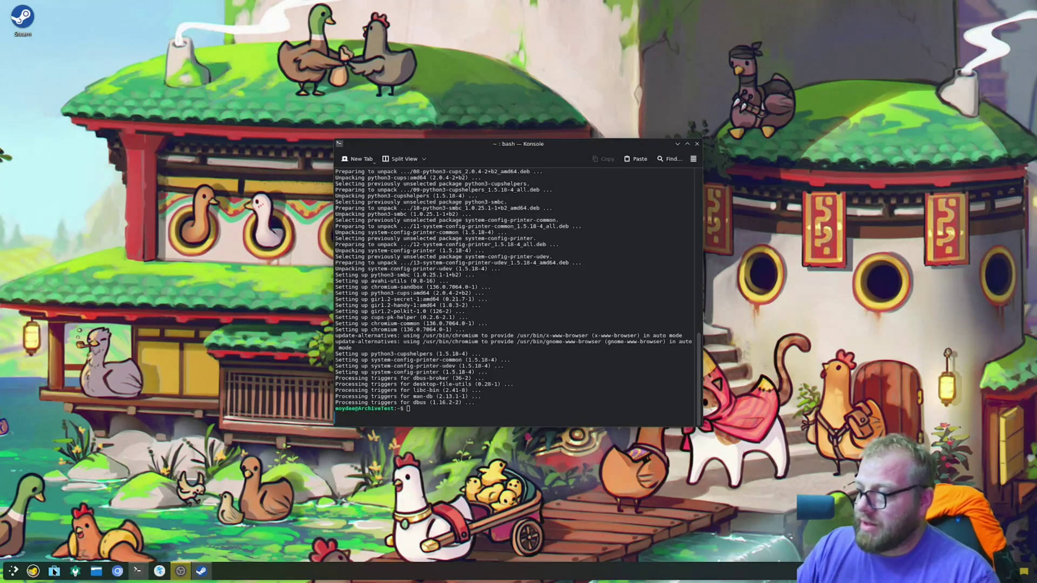
# Switch the panel's launcher widget to the Application Dashboard alternative and try it out.
pyautogui.rightClick(13, 571)
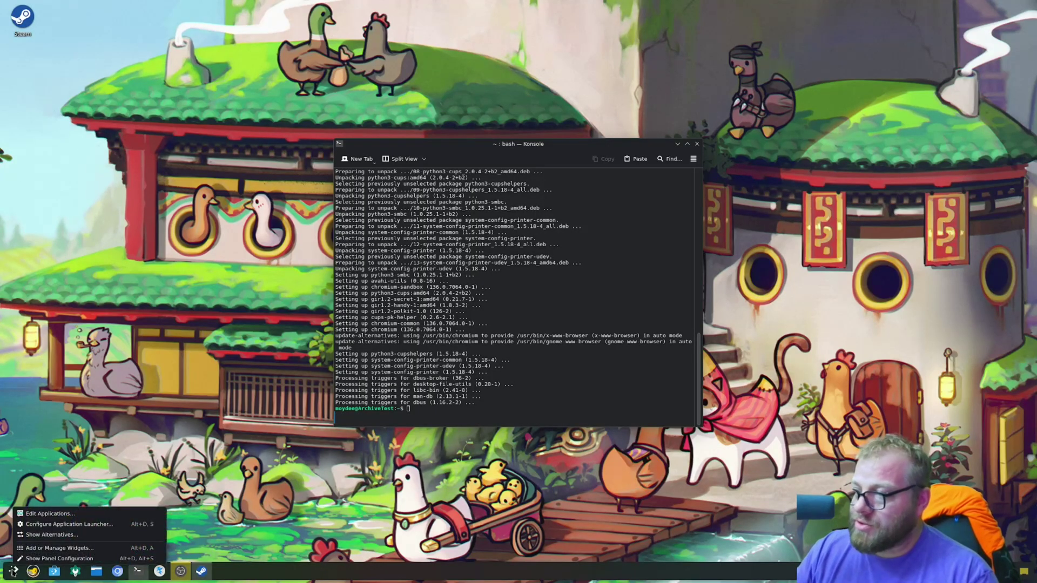
pyautogui.click(60, 535)
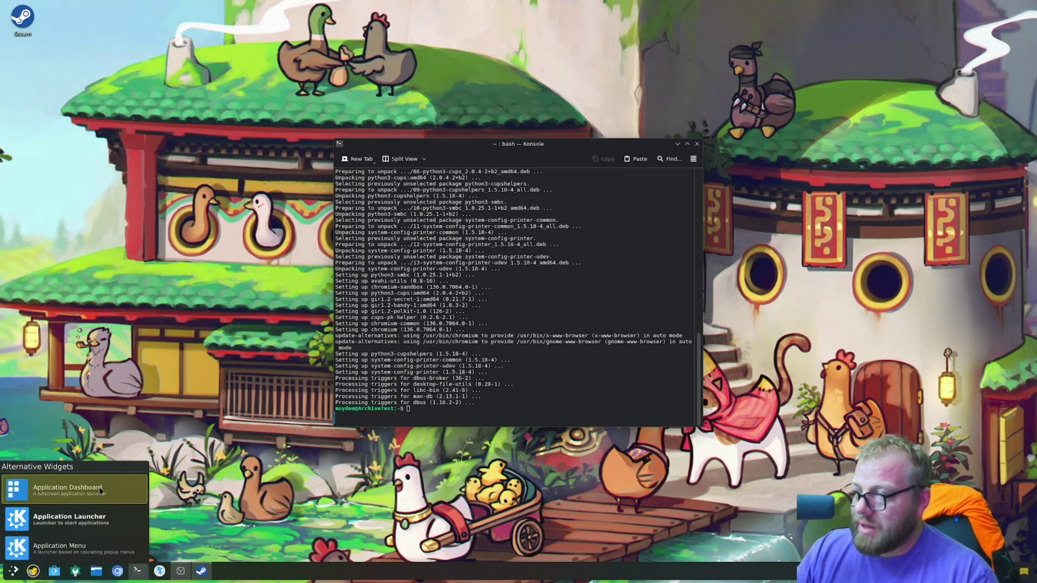
pyautogui.click(92, 500)
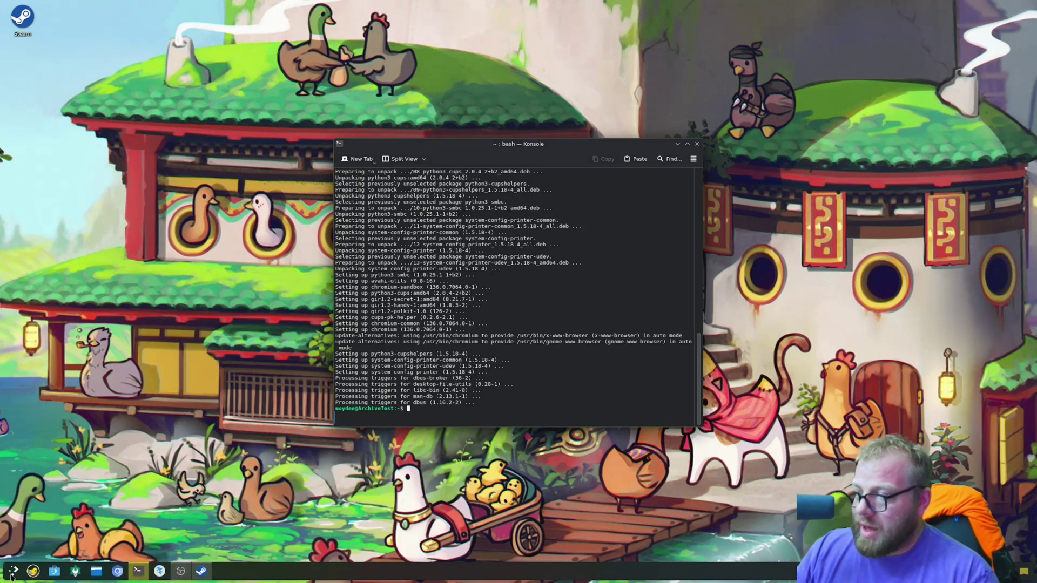
pyautogui.click(13, 576)
pyautogui.click(13, 576)
# Switch the panel's launcher widget back to Application Launcher and open it.
pyautogui.rightClick(13, 573)
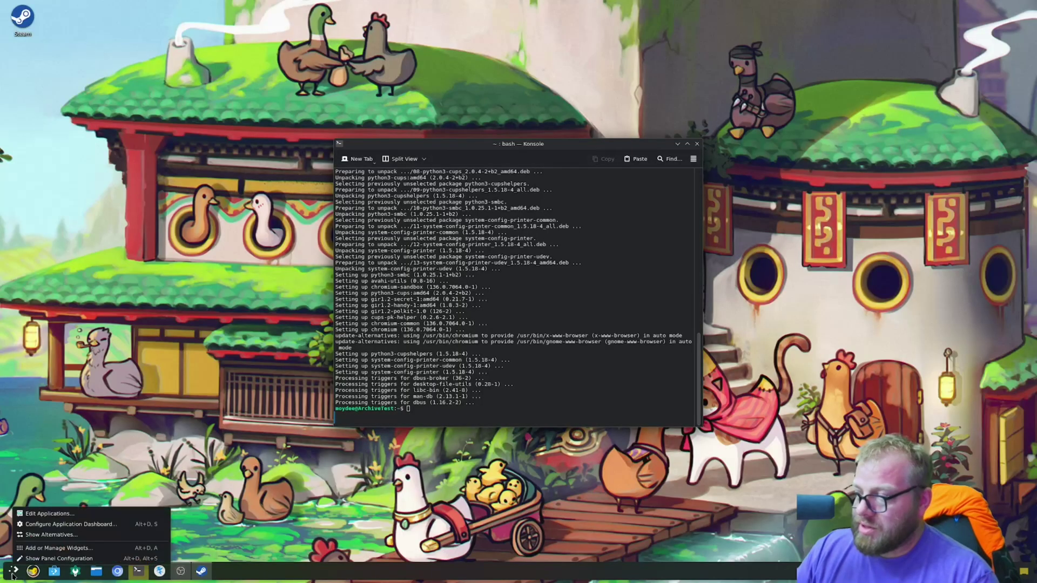
pyautogui.click(52, 535)
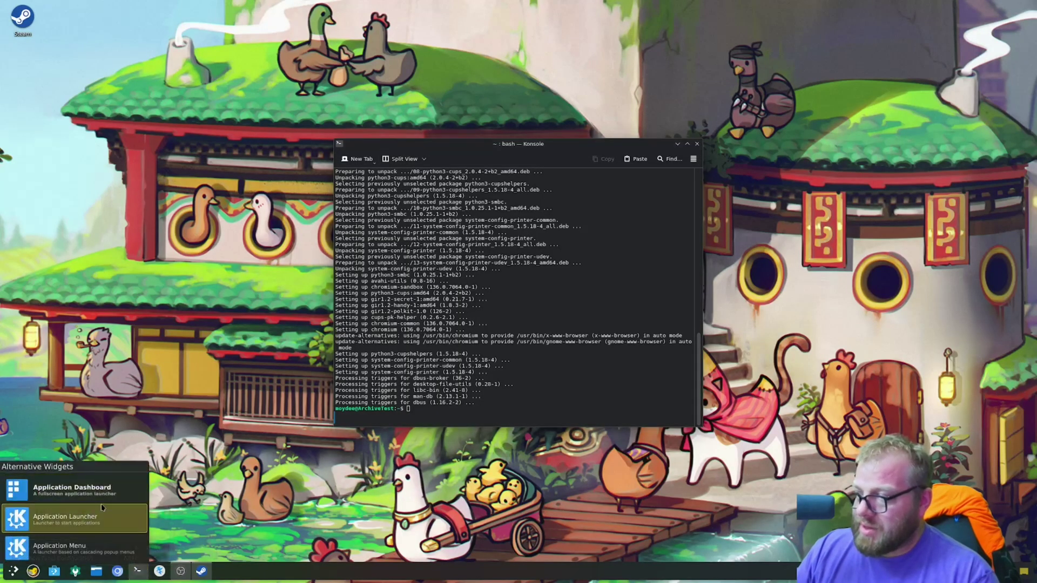
pyautogui.click(87, 517)
pyautogui.click(12, 574)
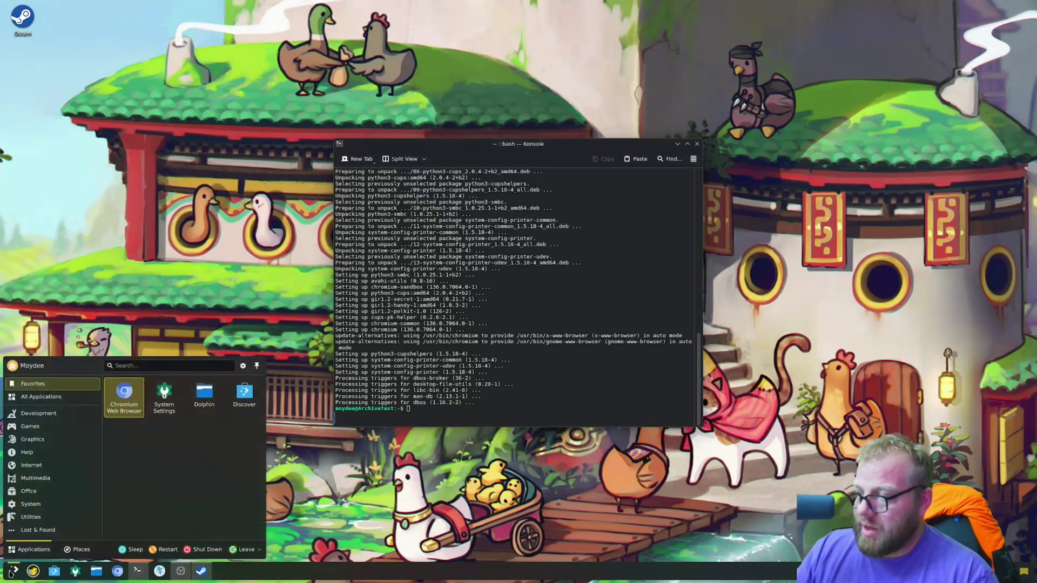